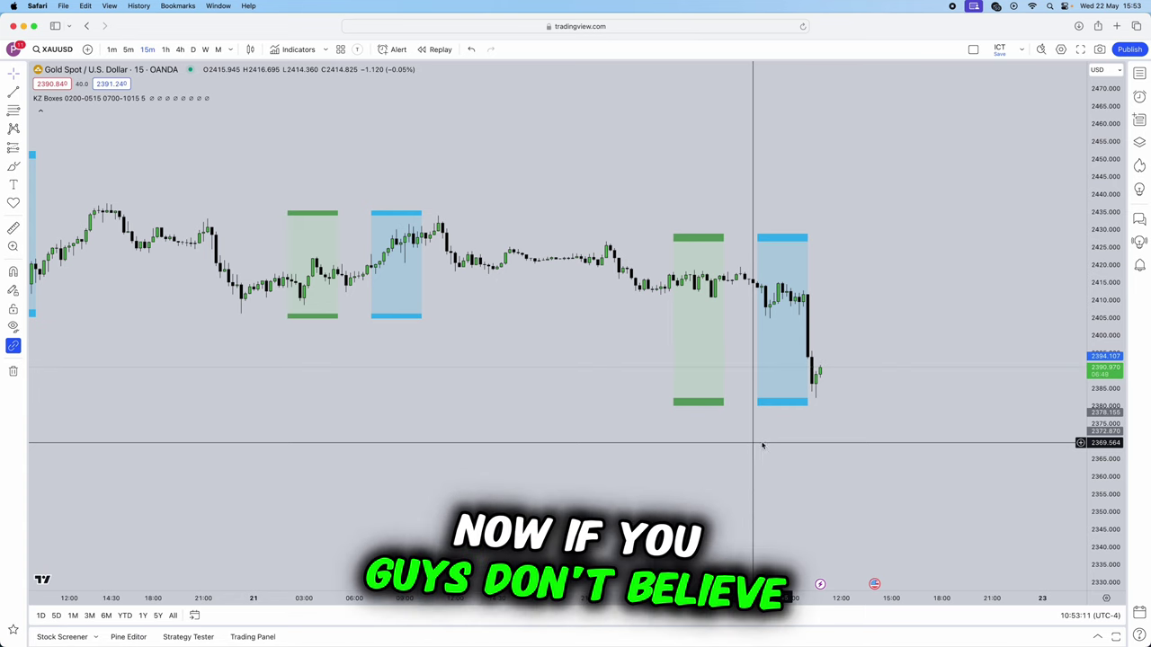
Step: Scroll through the gold chart, then hide the Telegram window to return to TradingView
scroll(760, 447, down, 1)
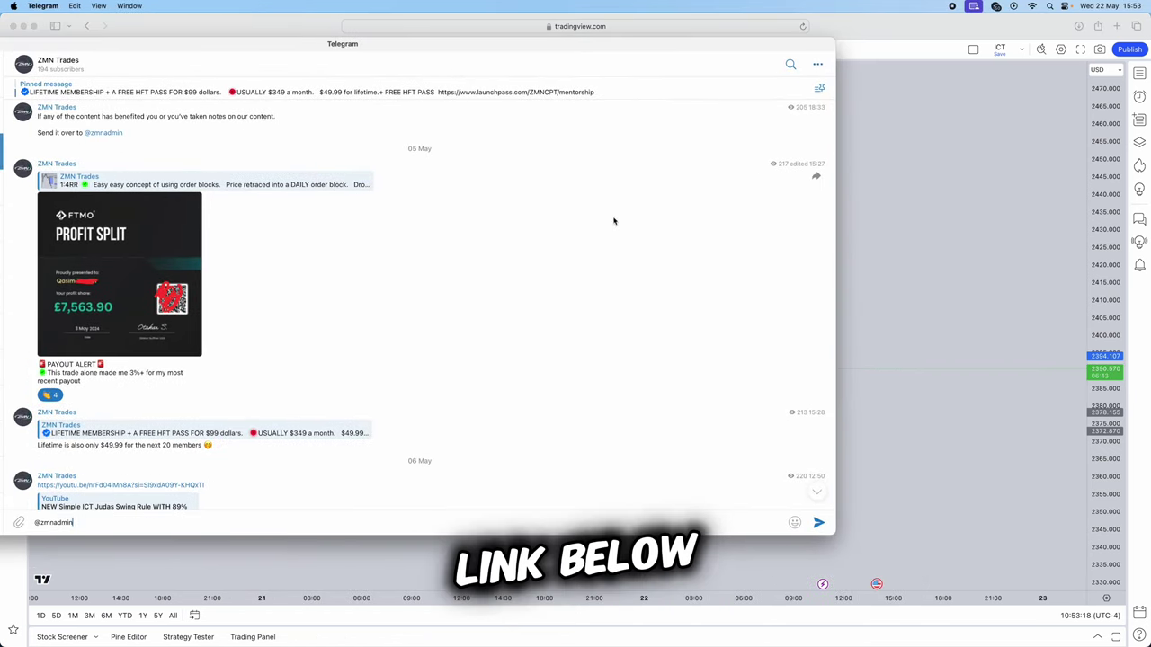
scroll(594, 223, down, 3)
scroll(415, 236, down, 15)
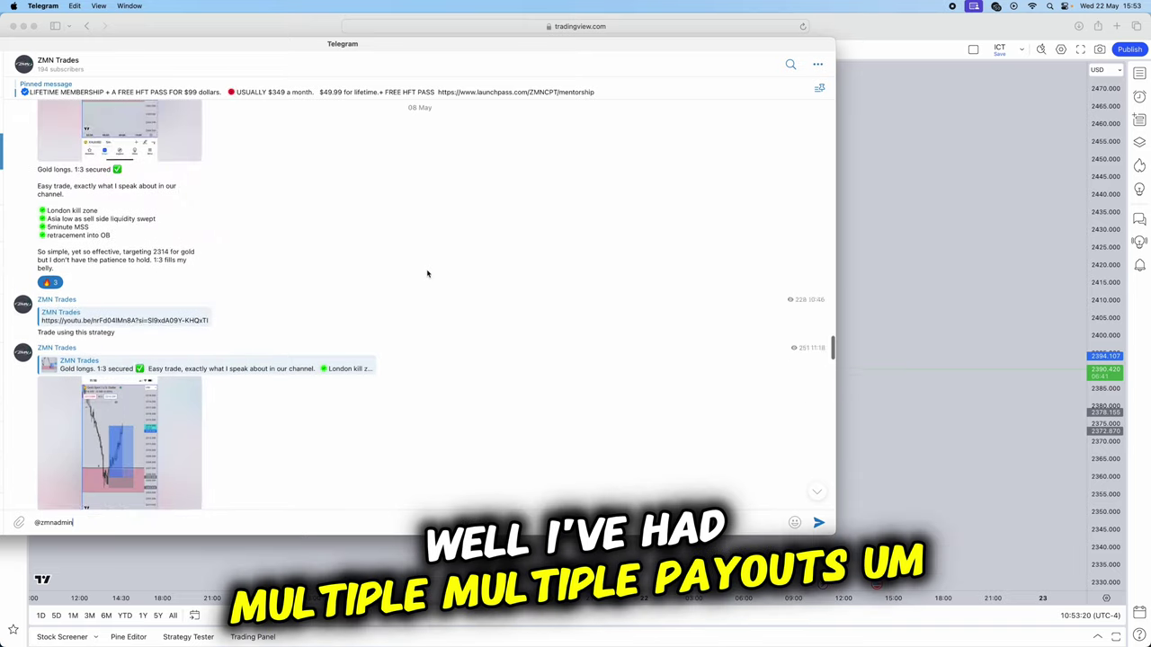
scroll(454, 264, down, 15)
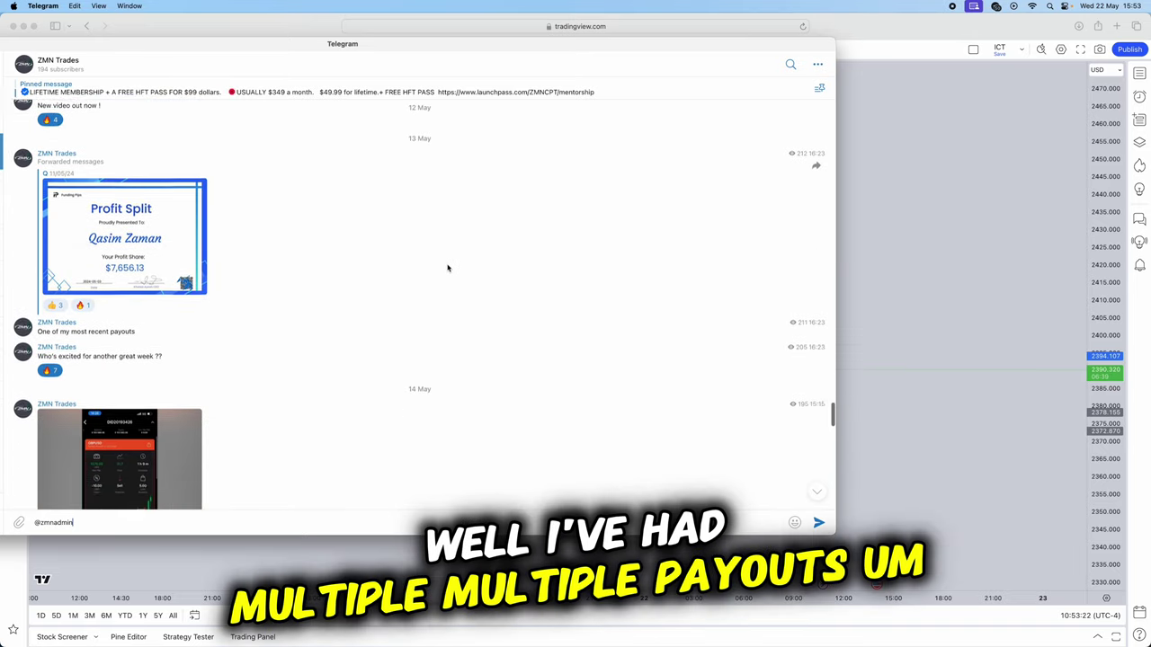
scroll(382, 313, down, 15)
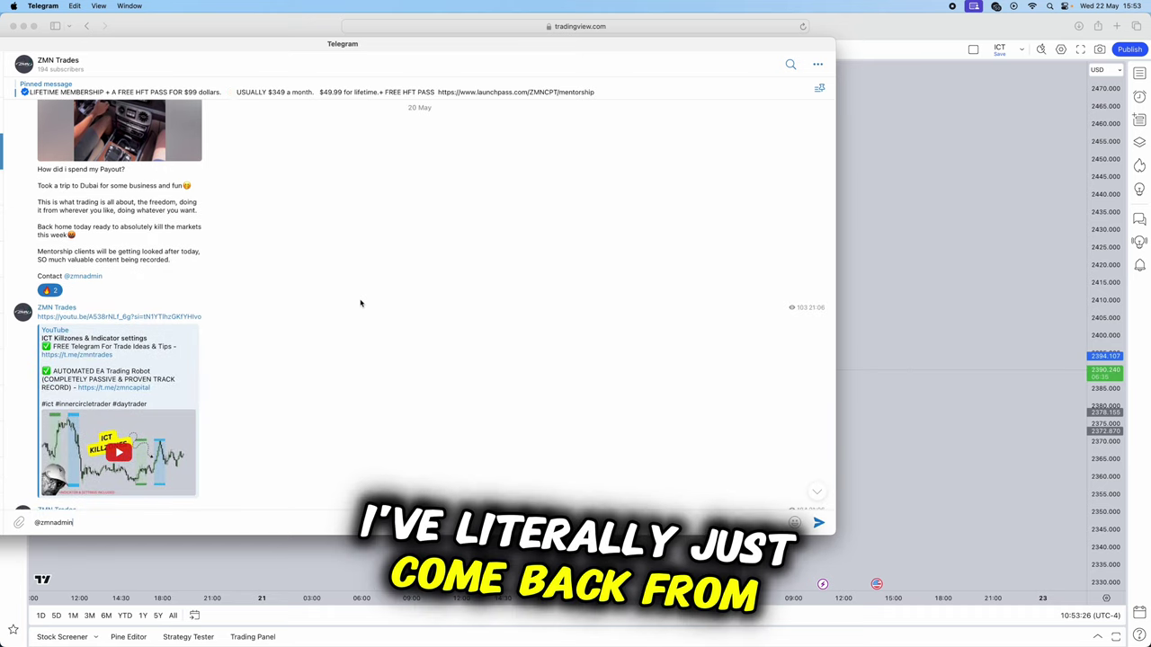
scroll(375, 278, down, 5)
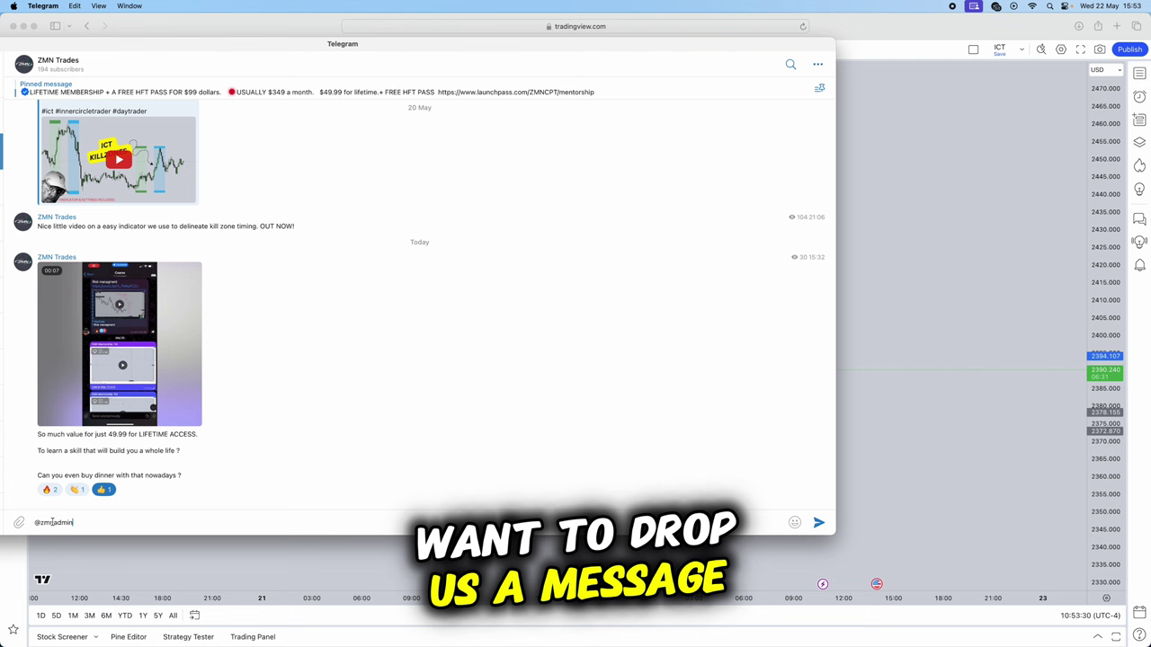
scroll(294, 330, up, 15)
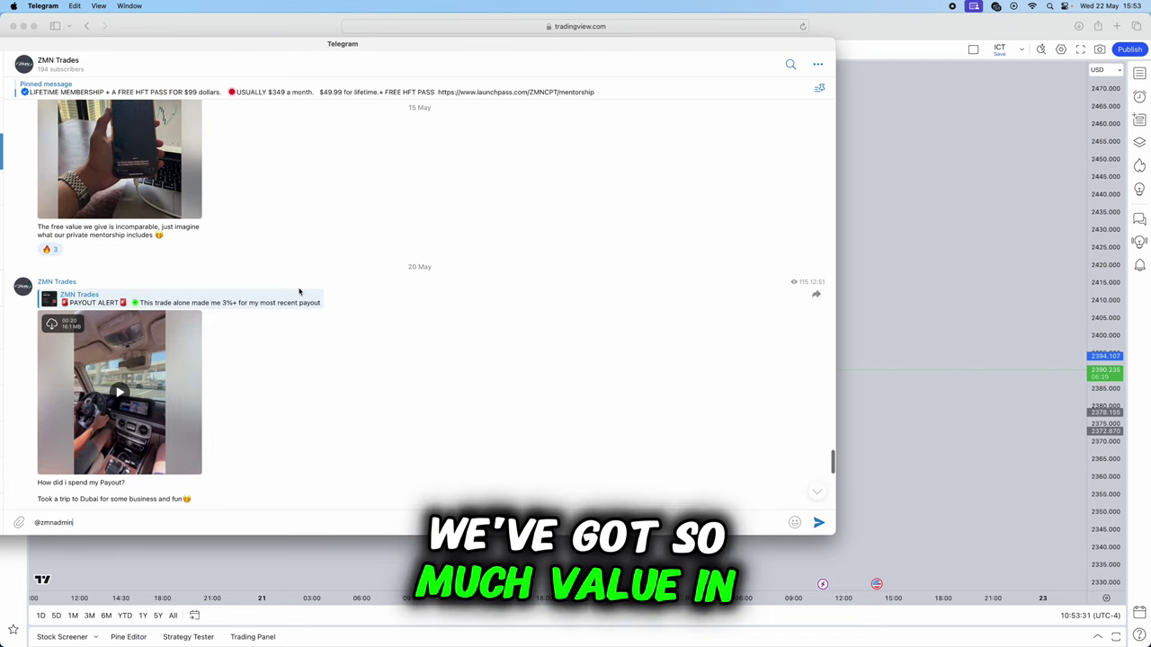
scroll(312, 281, up, 15)
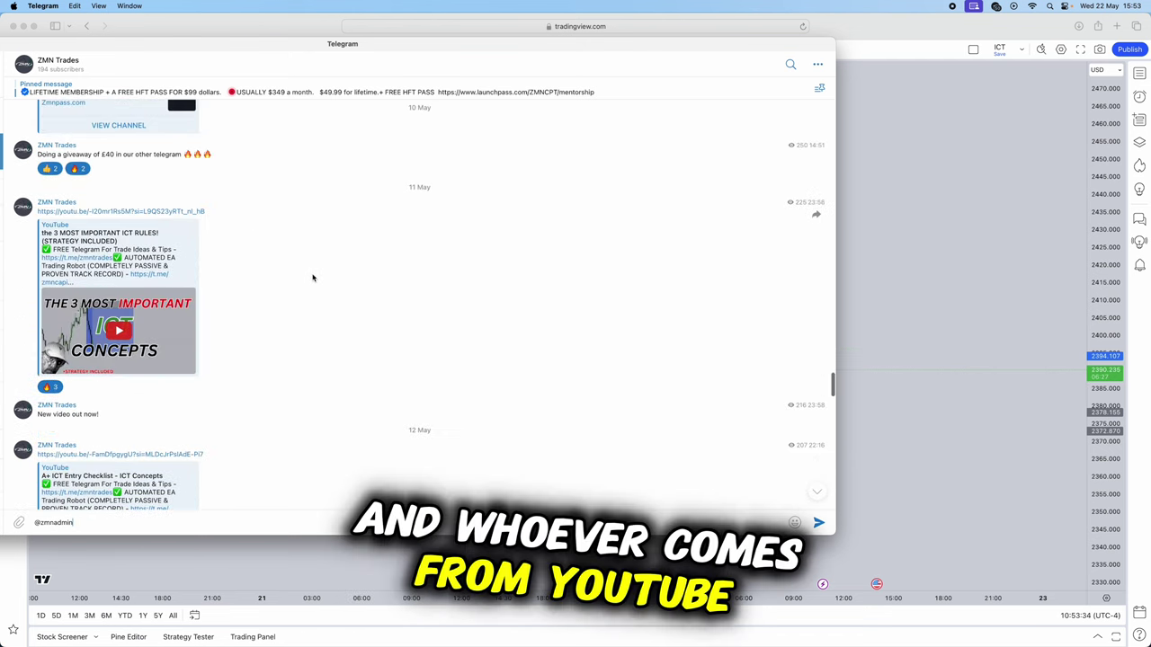
scroll(309, 297, down, 2)
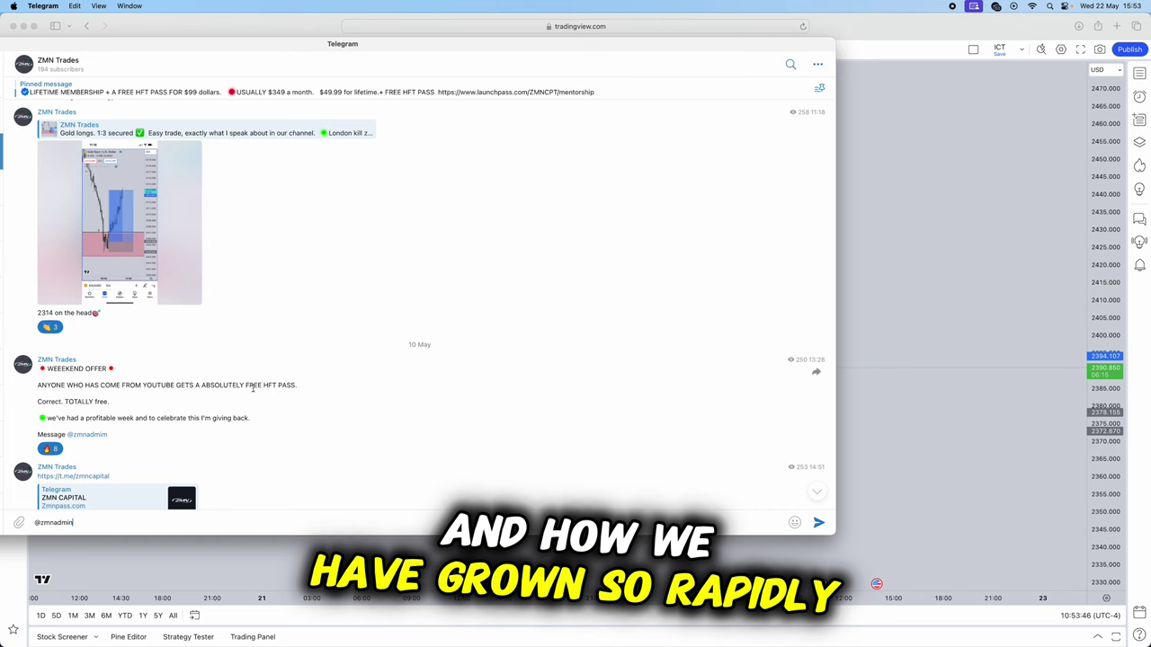
scroll(253, 389, up, 5)
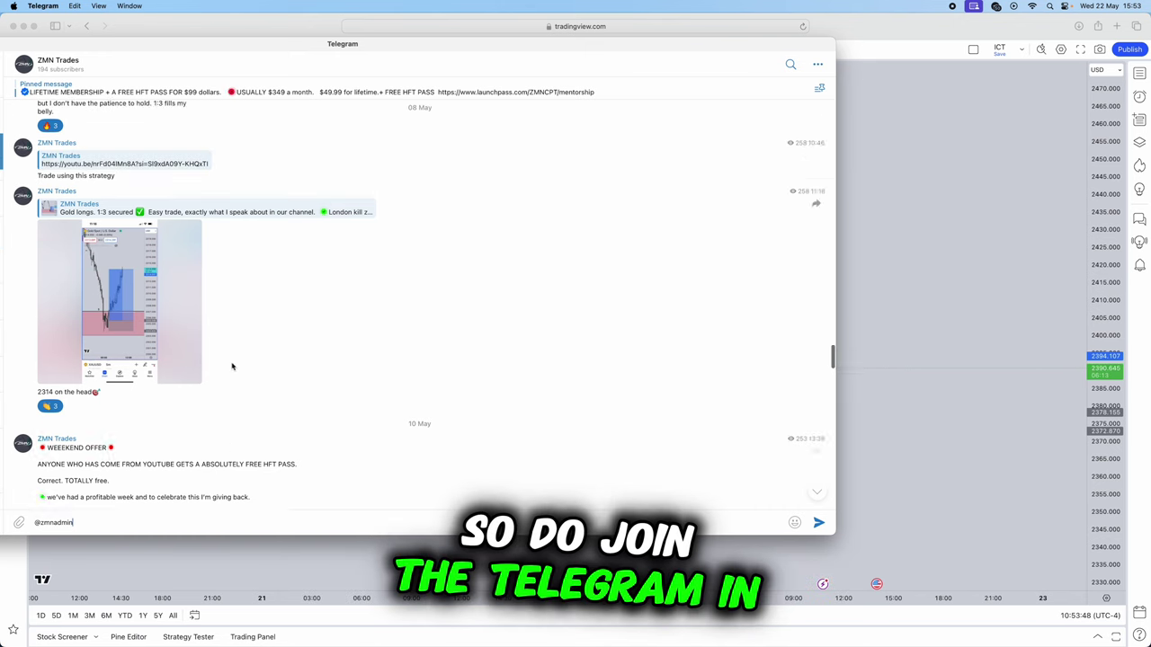
scroll(213, 322, up, 2)
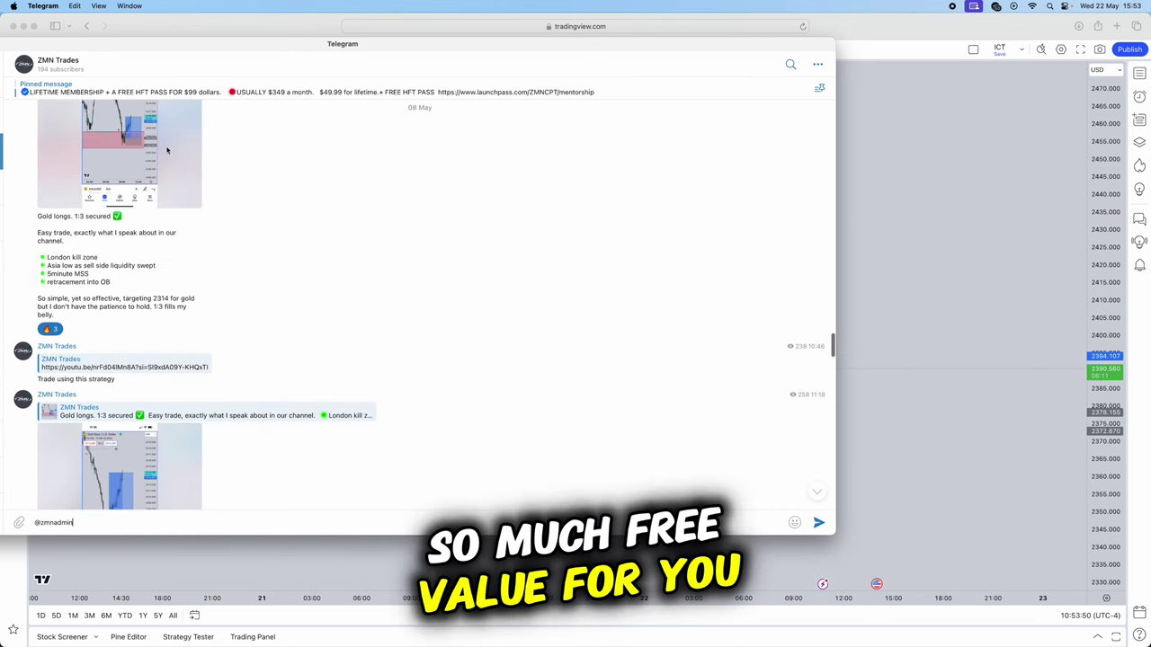
key(super+m)
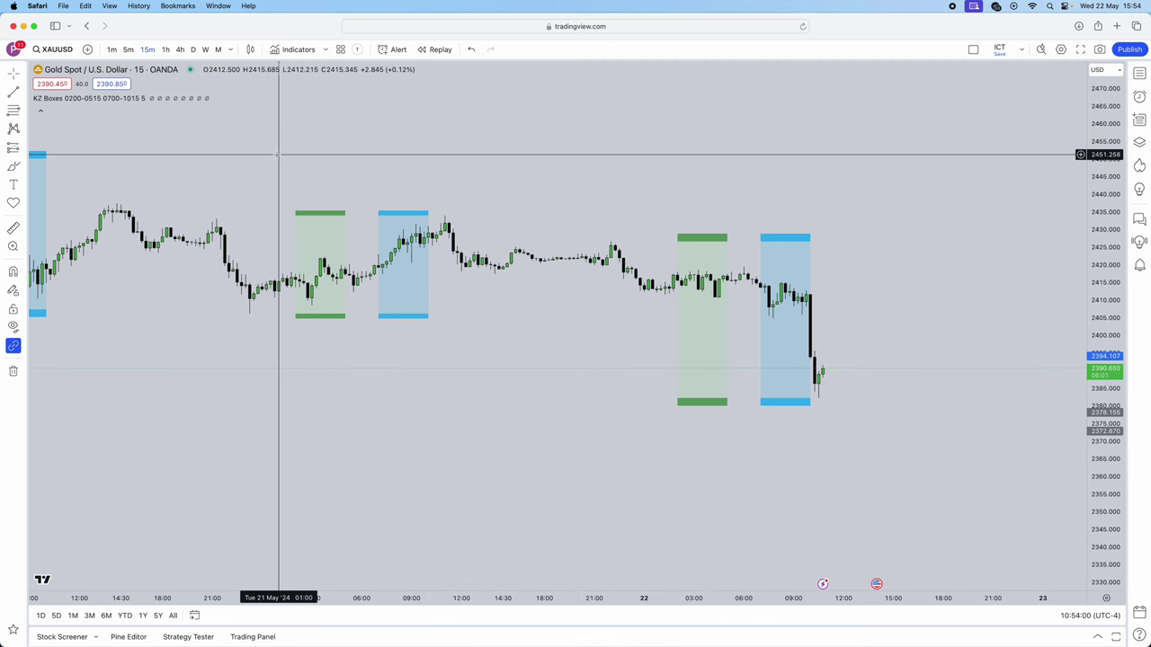
Step: Drag the XAUUSD candles down to the bottom edge, freeing the upper chart area
drag(630, 202, 627, 216)
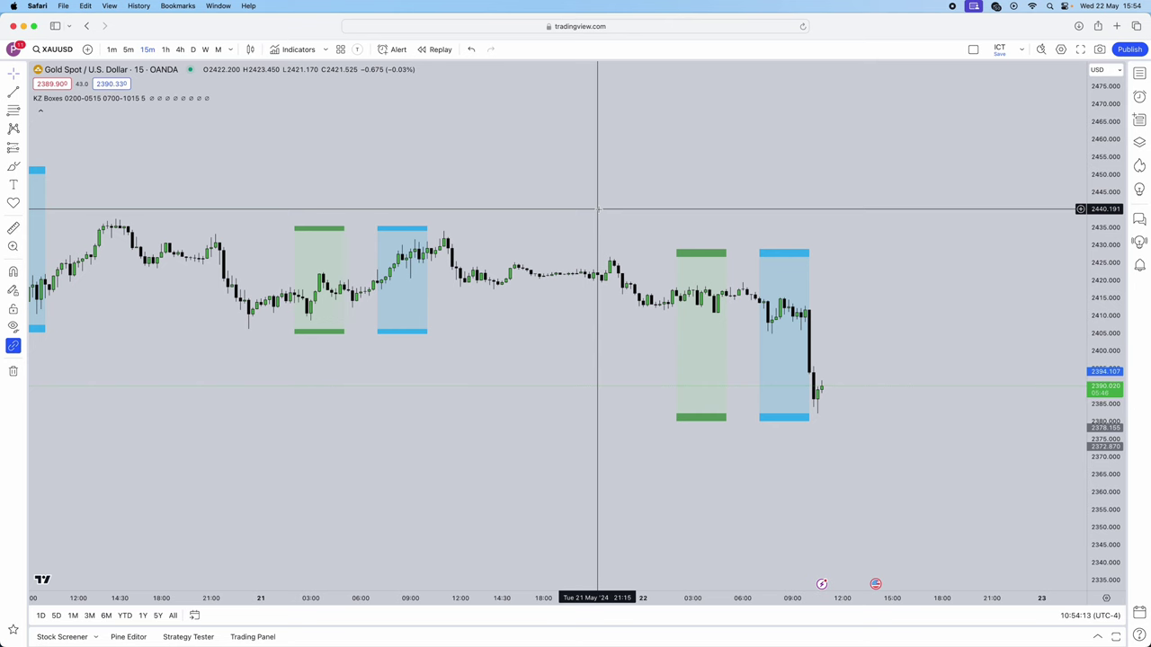
drag(566, 306, 576, 550)
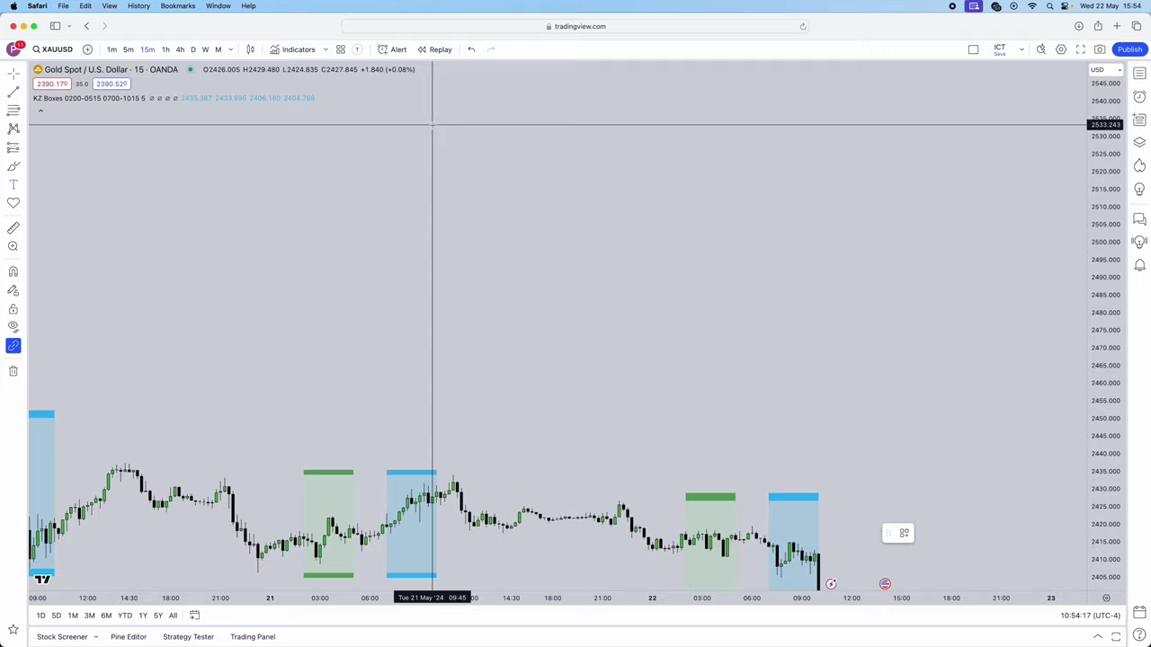
drag(431, 123, 390, 314)
Step: Place a text label reading '1. purchase a funded challenge that you can afford' in the upper area
click(13, 184)
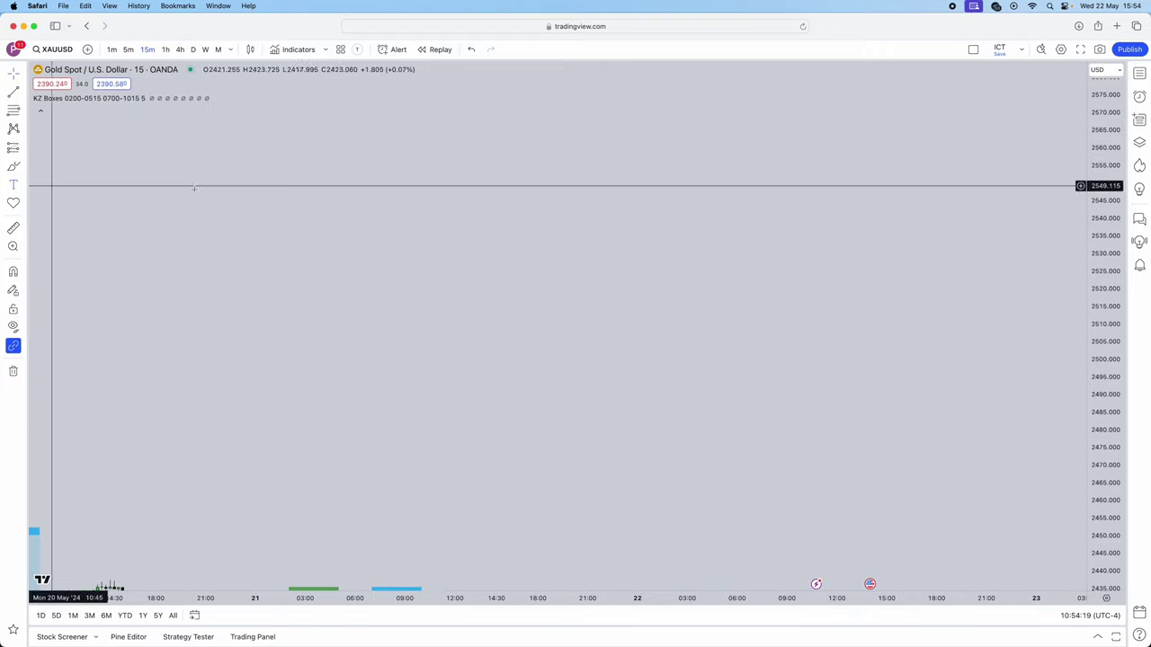
click(283, 113)
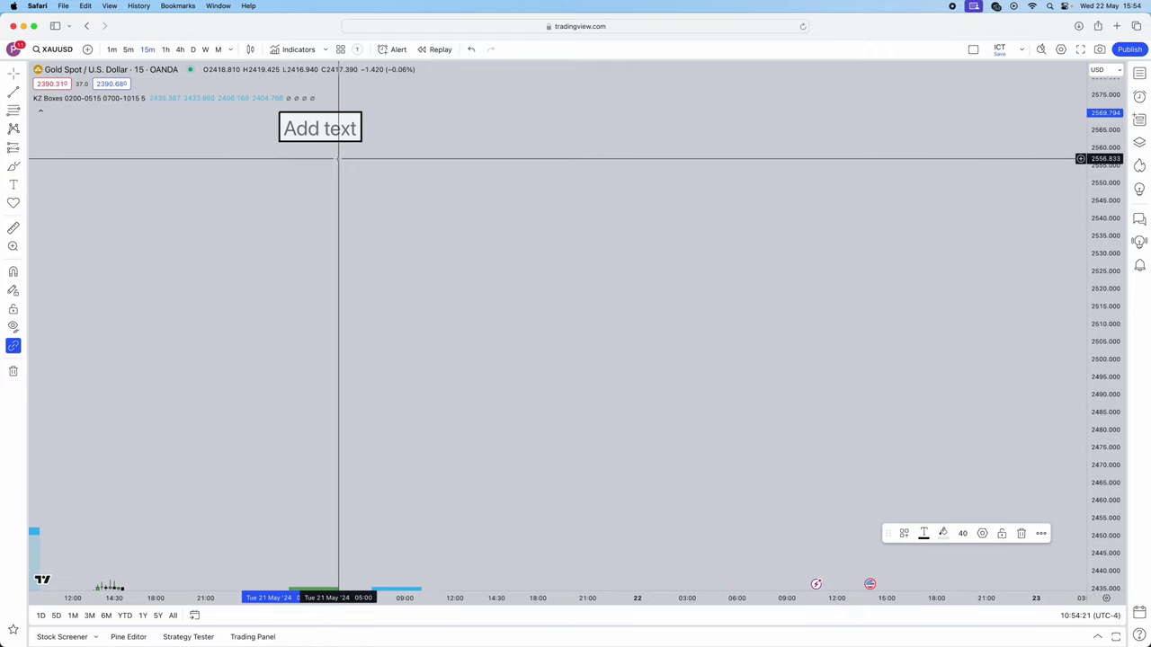
text(1.)
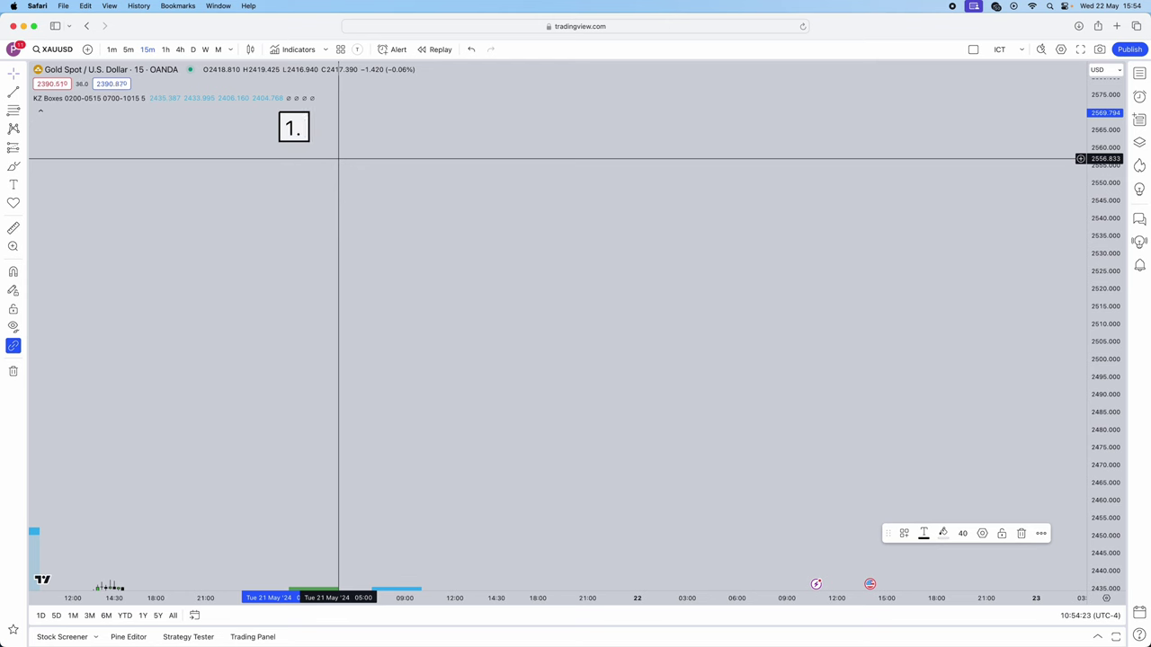
text( purch)
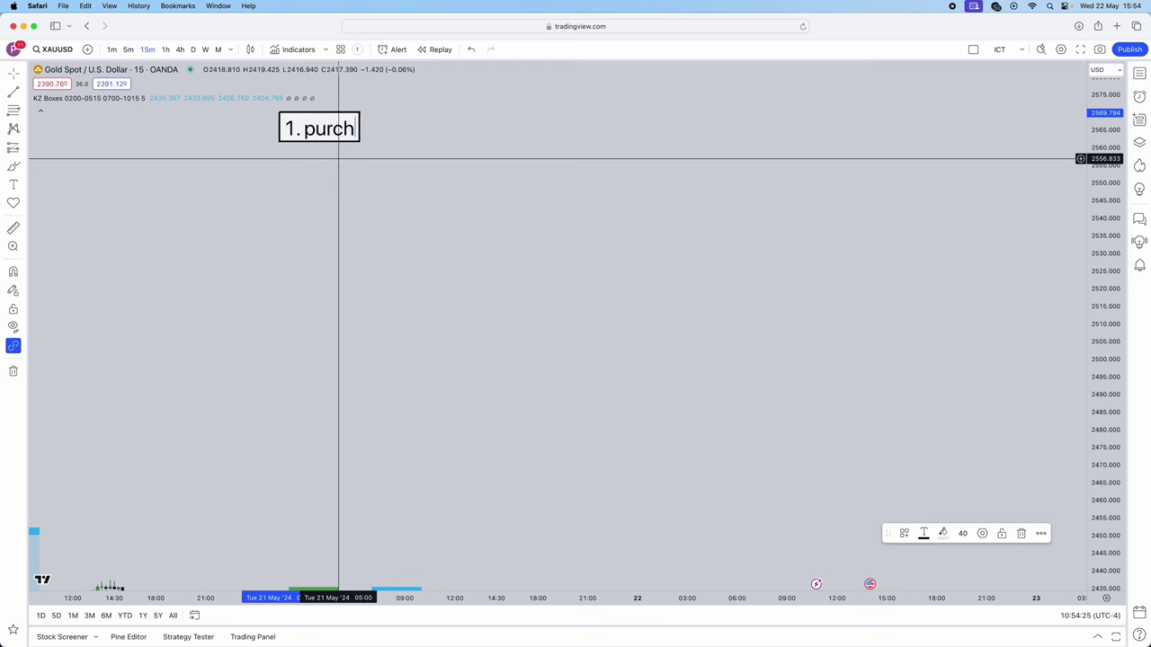
text(ase a fujd)
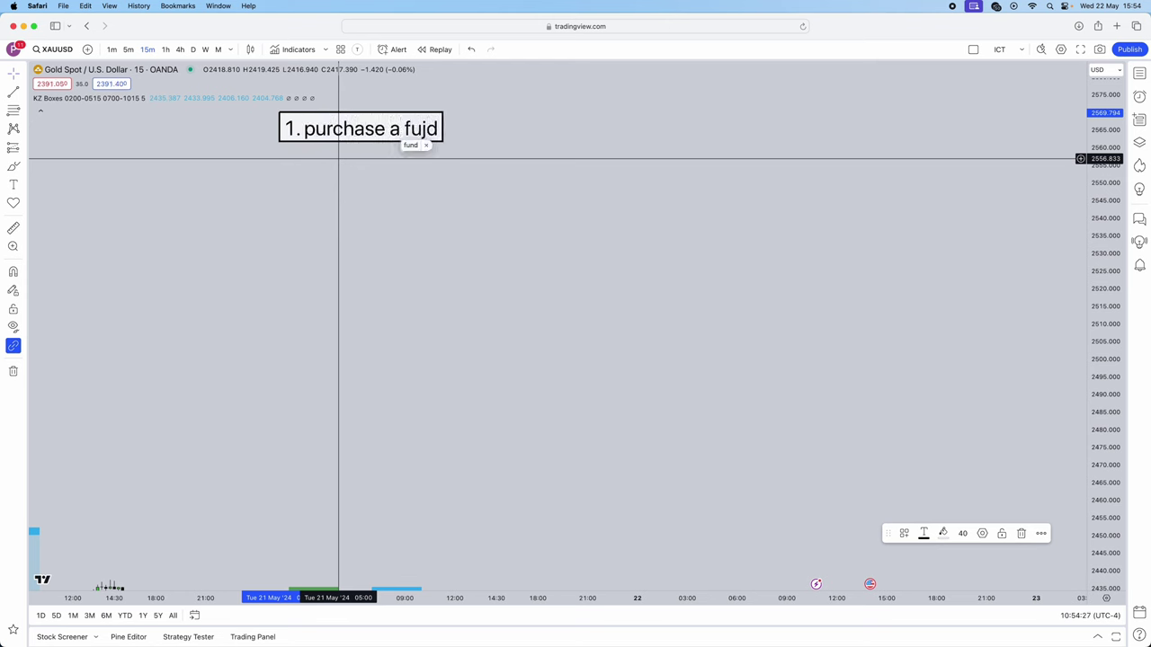
key(BackSpace)
key(BackSpace)
text(nded ch)
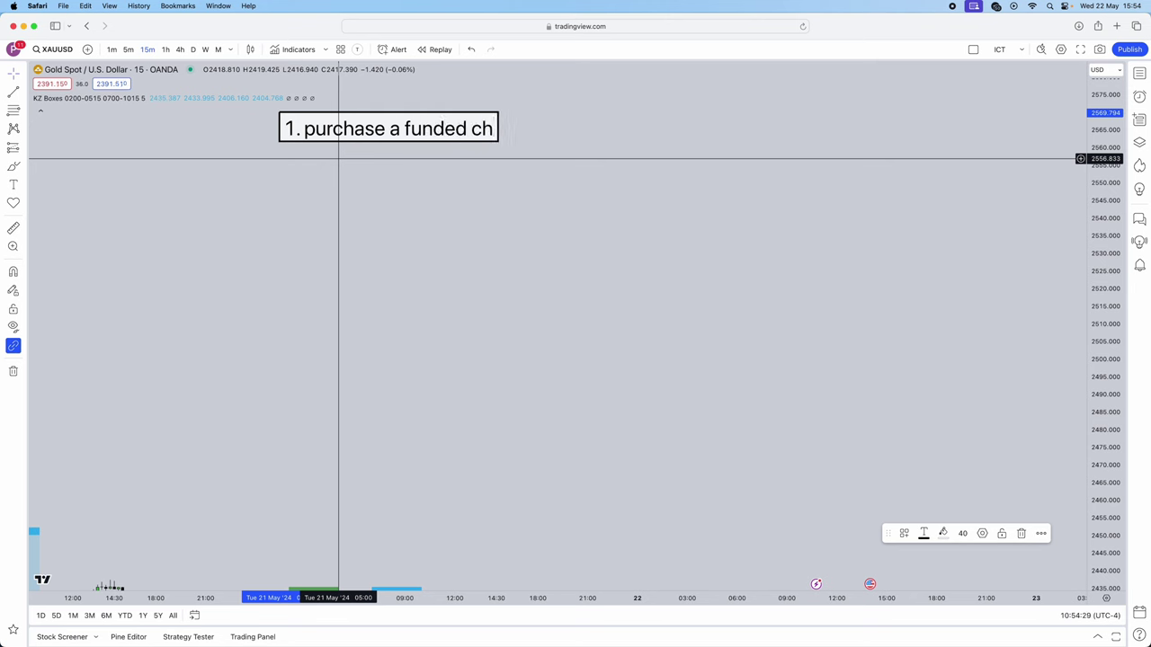
text(allenge that you)
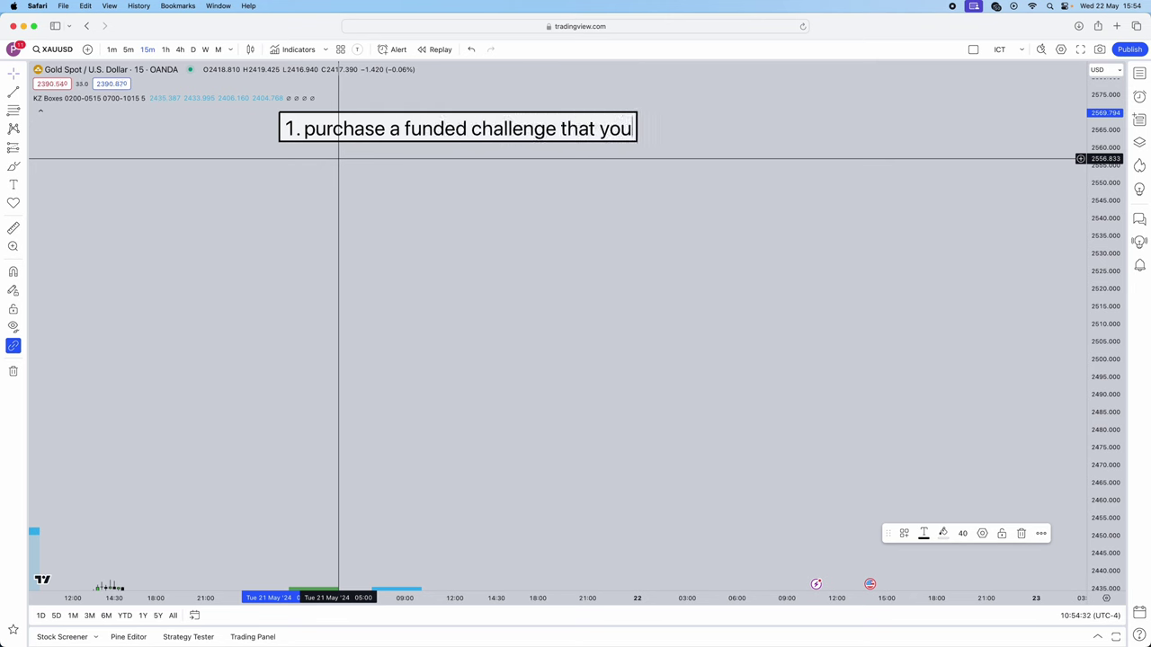
key(BackSpace)
text(u can afford)
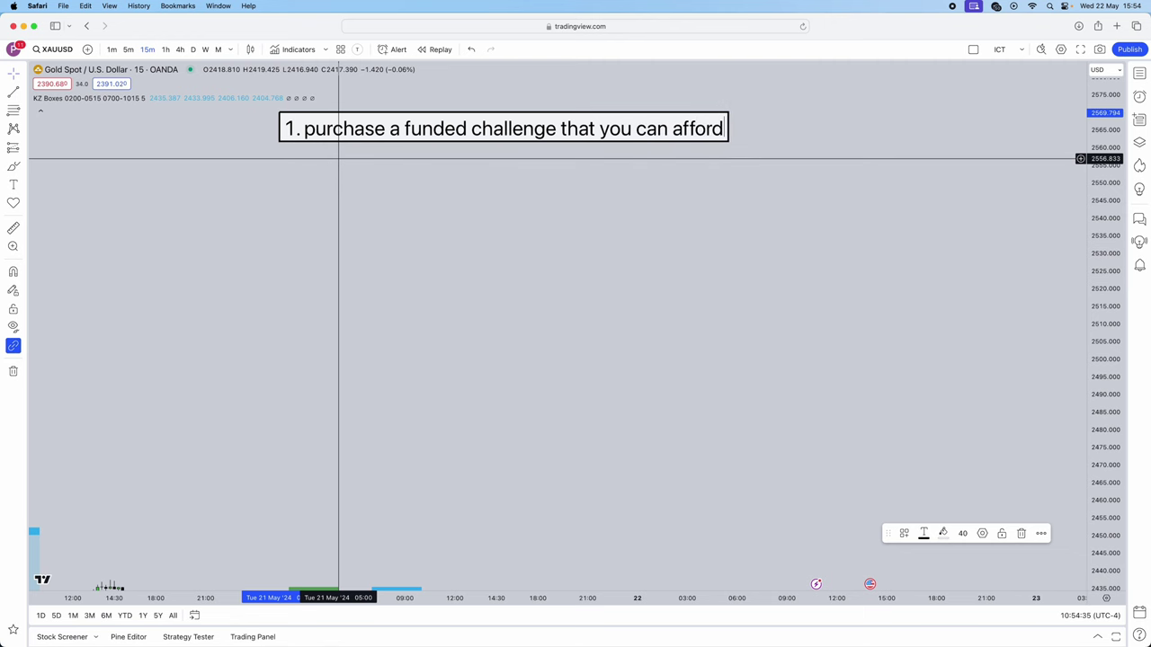
click(338, 158)
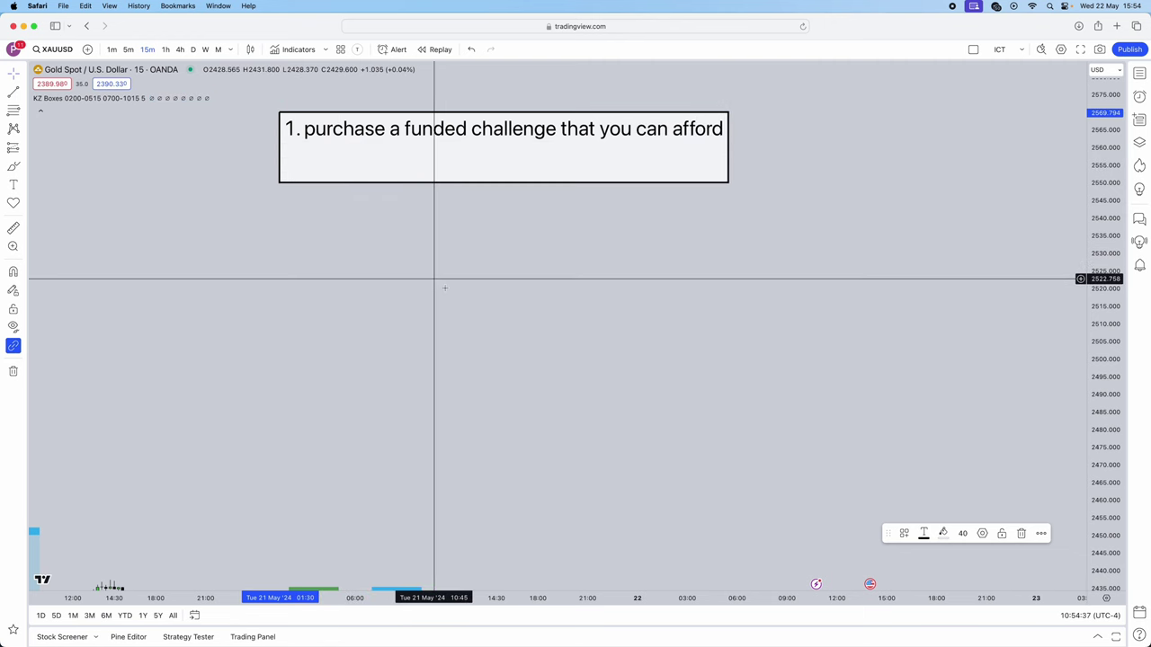
Step: Reopen the label's text and type '2.' on the empty line below the first item
double_click(509, 151)
click(576, 322)
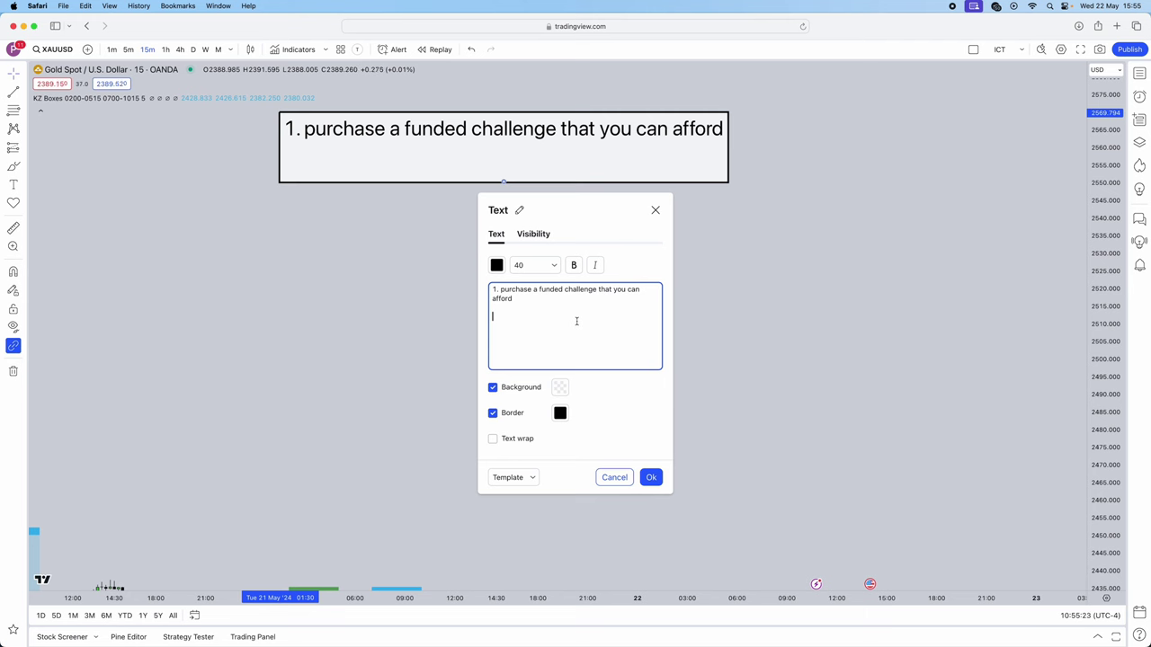
text(2.)
Step: Complete item 2 as '1.5% per trade' and start a new third line
text(1.5% per trade)
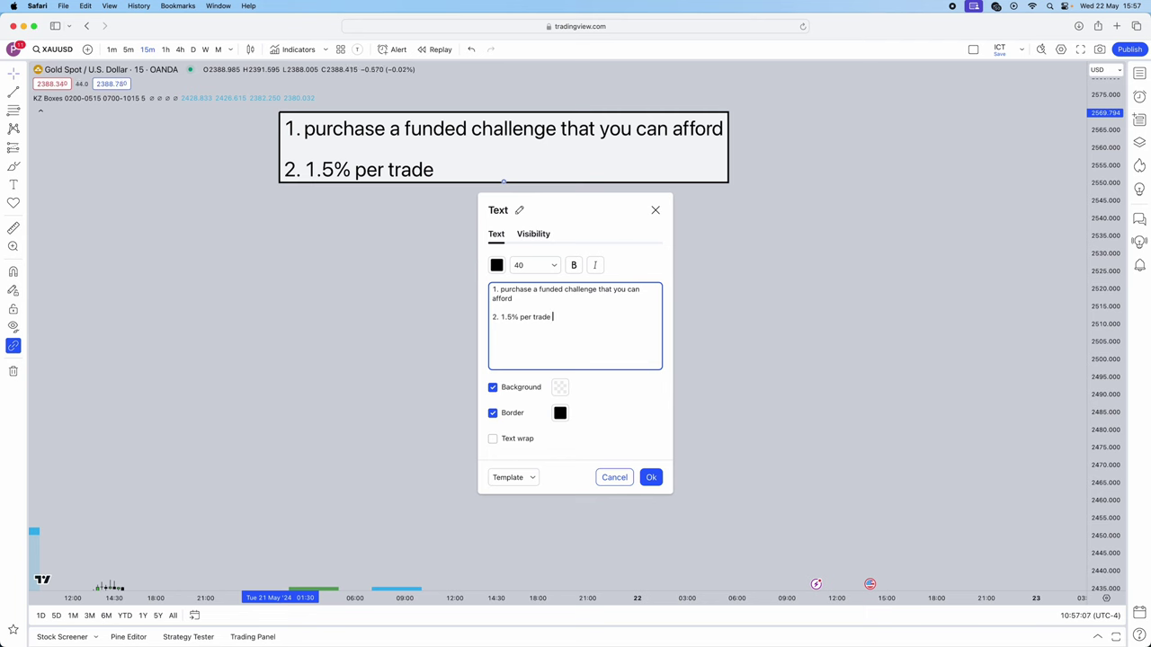
key(Return)
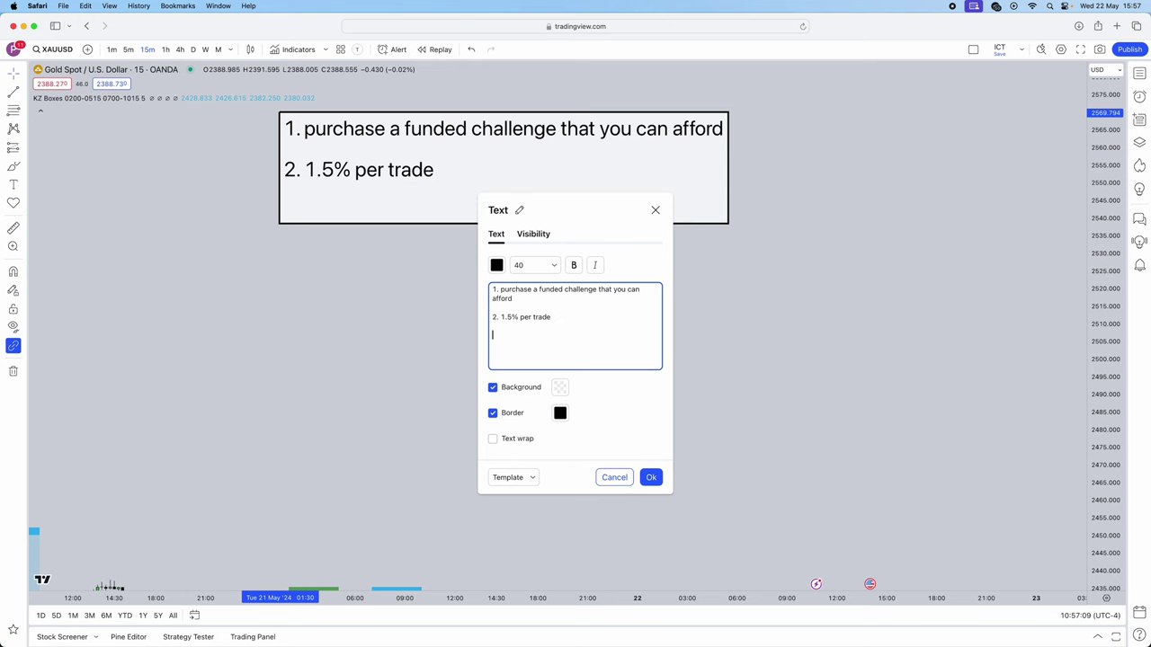
Step: Add item 3 'second phase you can reduce risk to 1%', fix the typo, and change item 2 to '1.5%-2% per trade'
text(3)
text( if you)
key(BackSpace)
key(BackSpace)
key(BackSpace)
key(BackSpace)
key(BackSpace)
key(BackSpace)
key(BackSpace)
text(second phase)
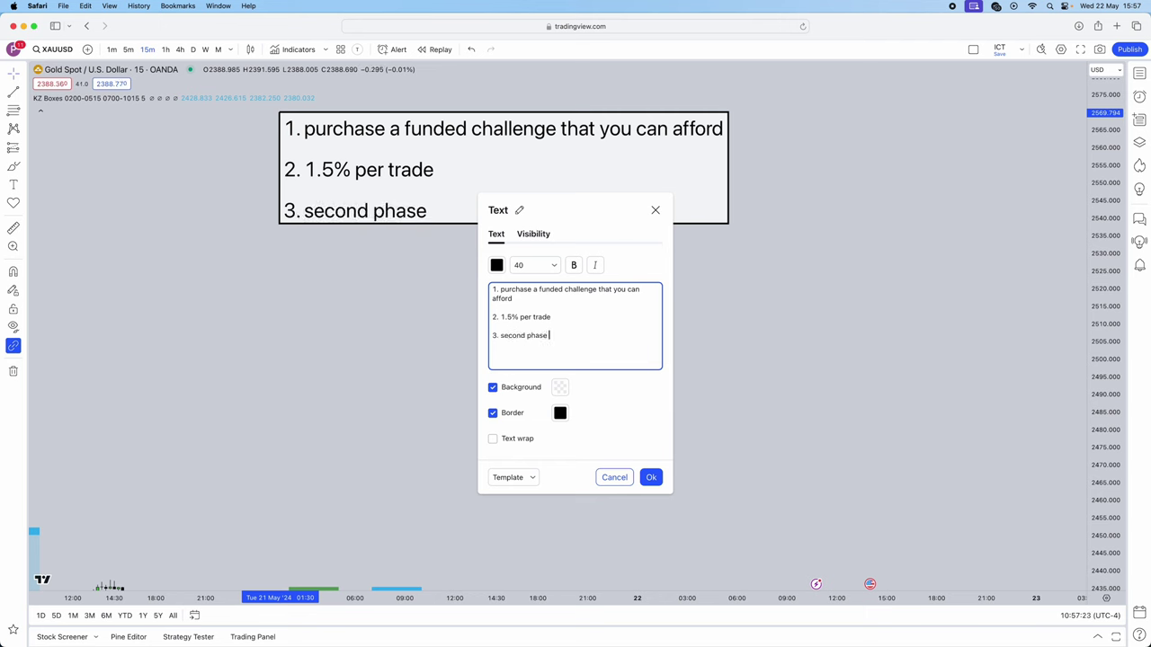
text( you can reducee risk to 1)
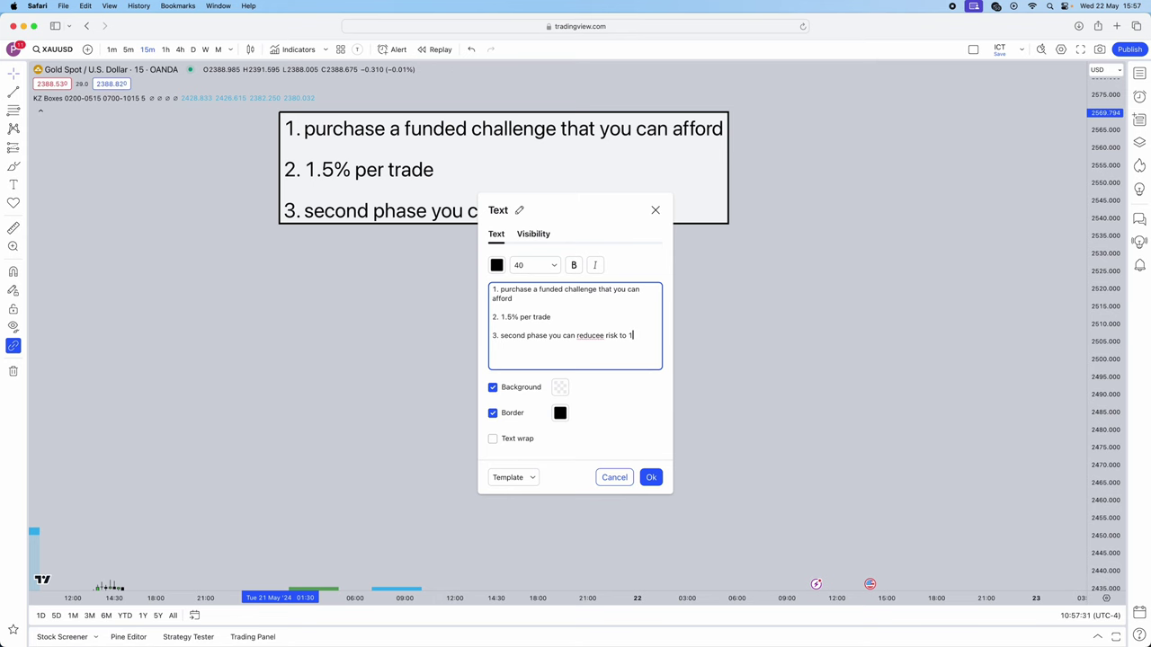
text(%)
key(shift+Left)
right_click(589, 340)
click(585, 336)
right_click(586, 336)
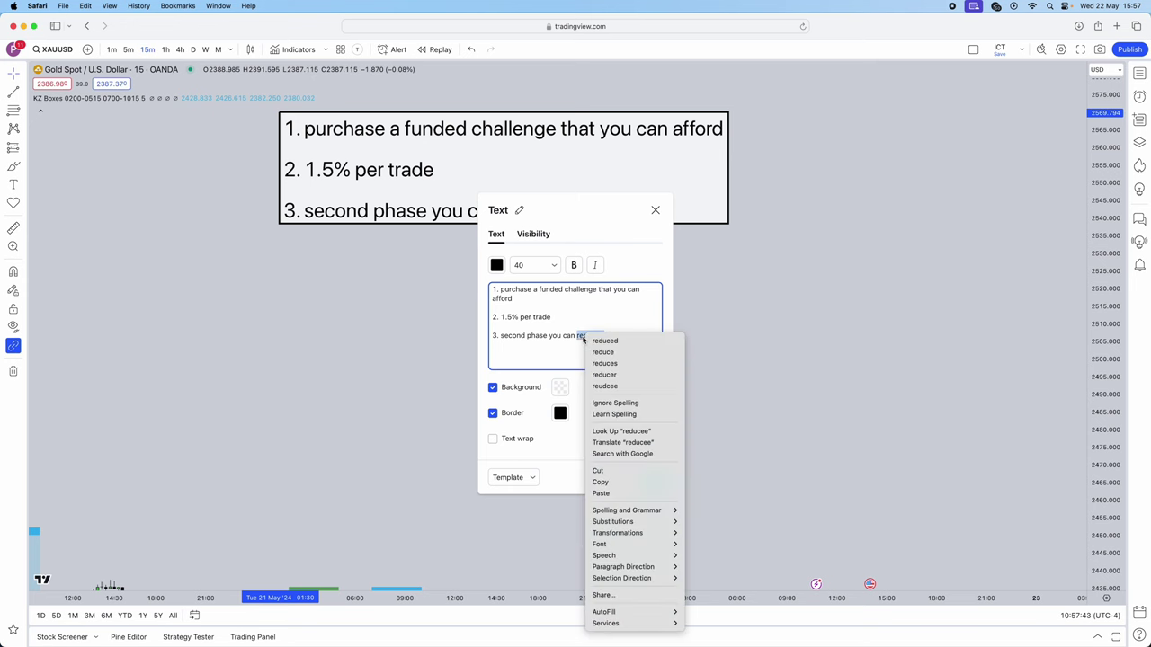
click(602, 352)
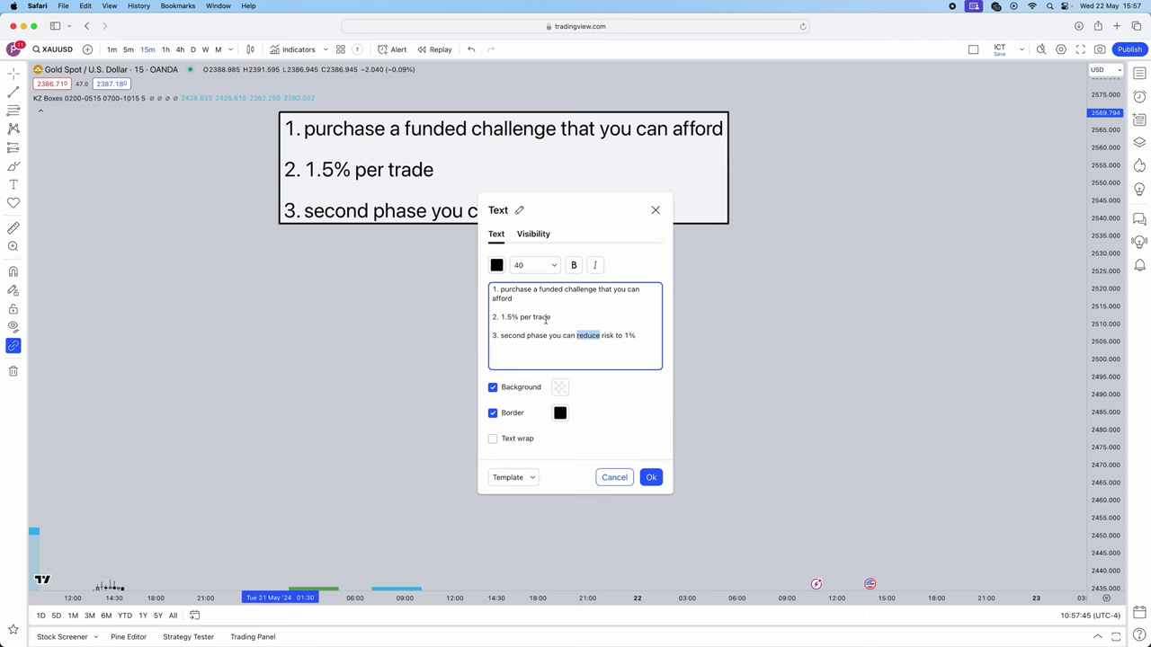
click(562, 318)
text(-2)
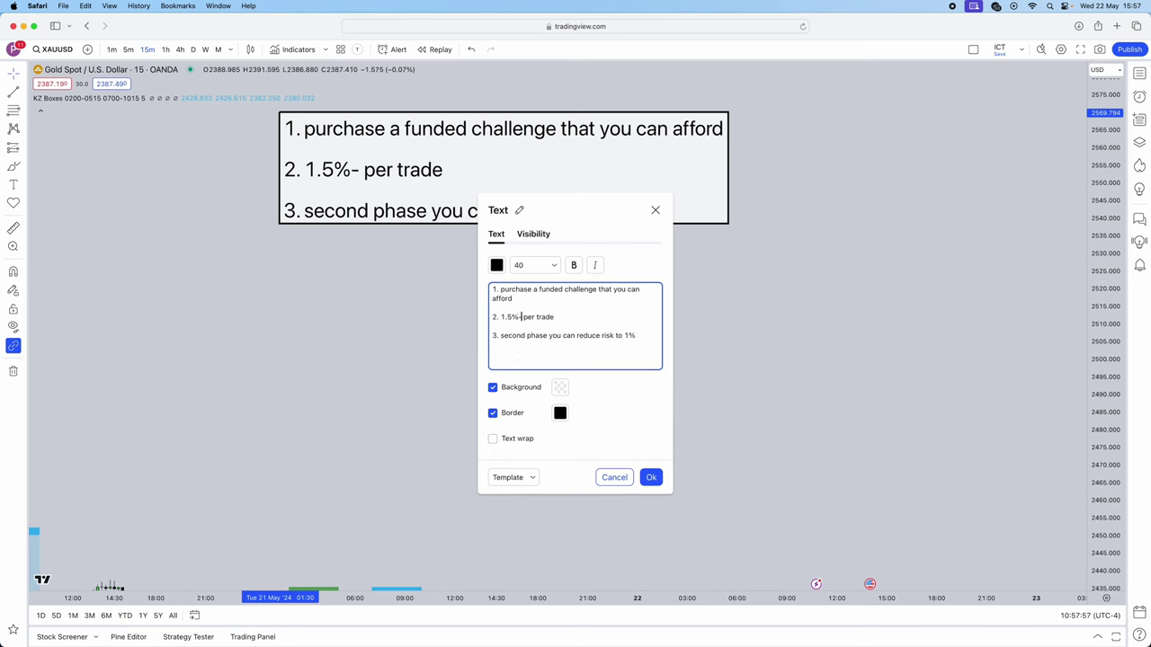
text(%)
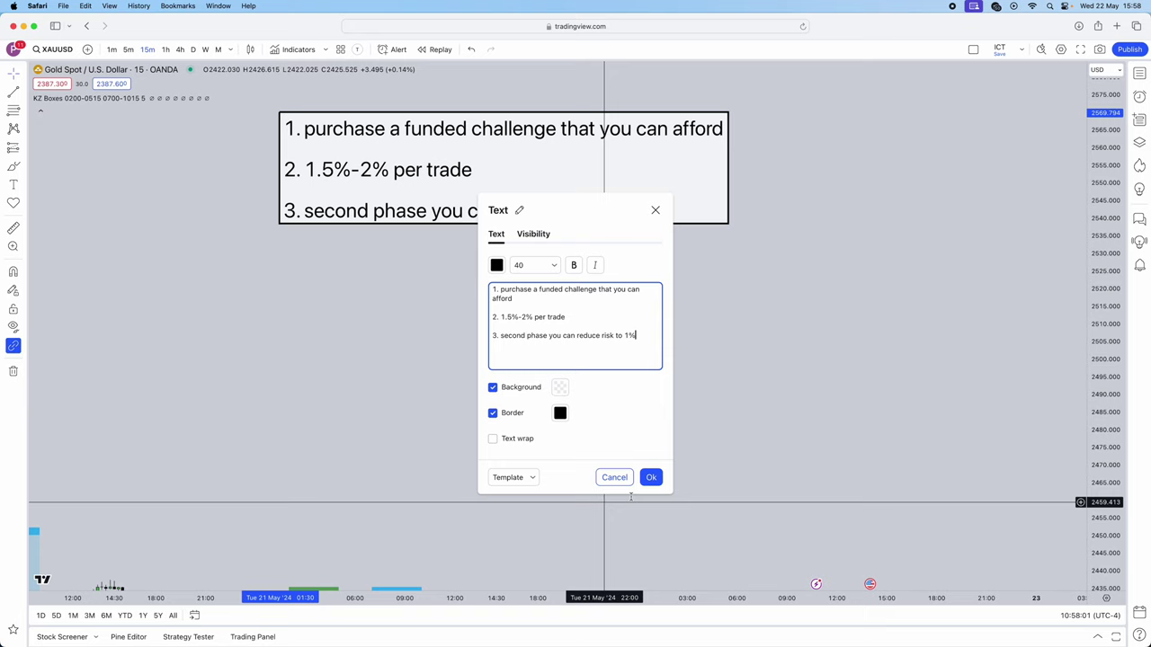
click(651, 477)
drag(624, 213, 948, 152)
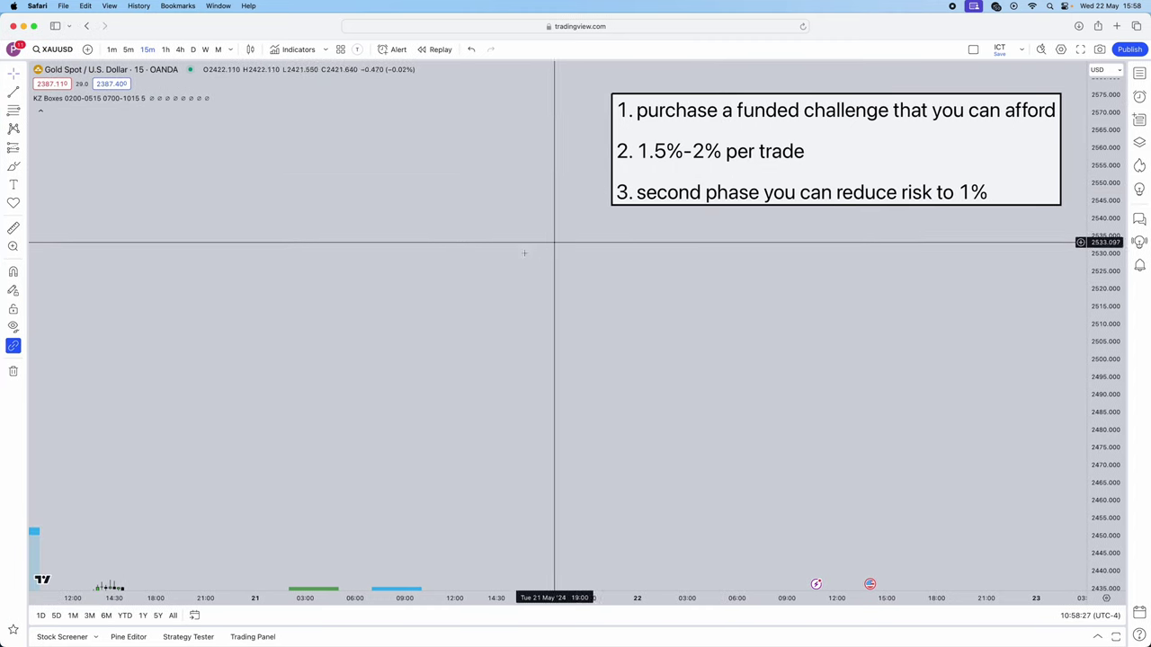
scroll(647, 243, left, 2)
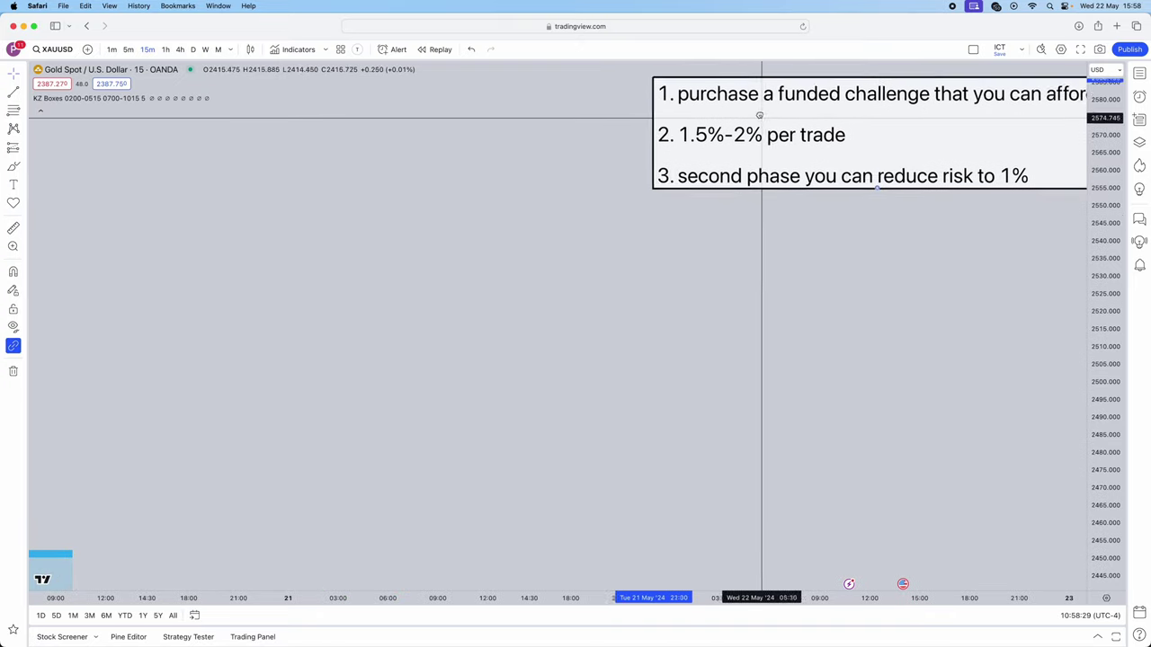
scroll(746, 117, right, 2)
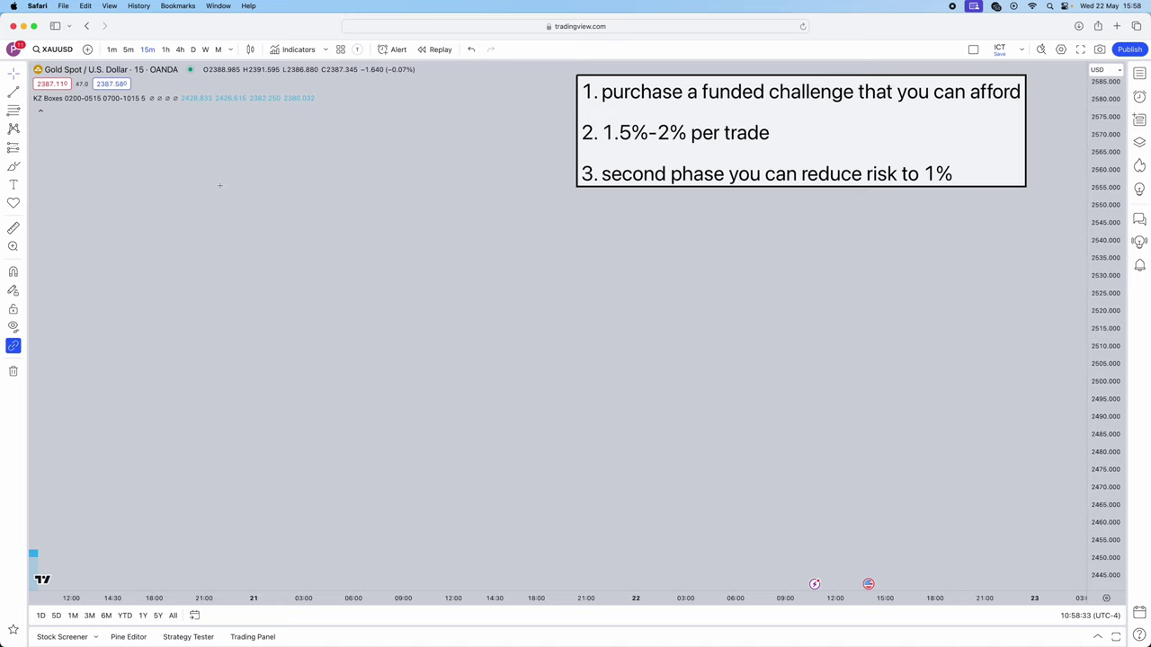
Step: Start a new chart note with lines 'LOKZ 2AM-5AM', 'NOKZ 7AM-10AM' and 'EURUSD, GBPUSD, XAUUSD'
click(745, 249)
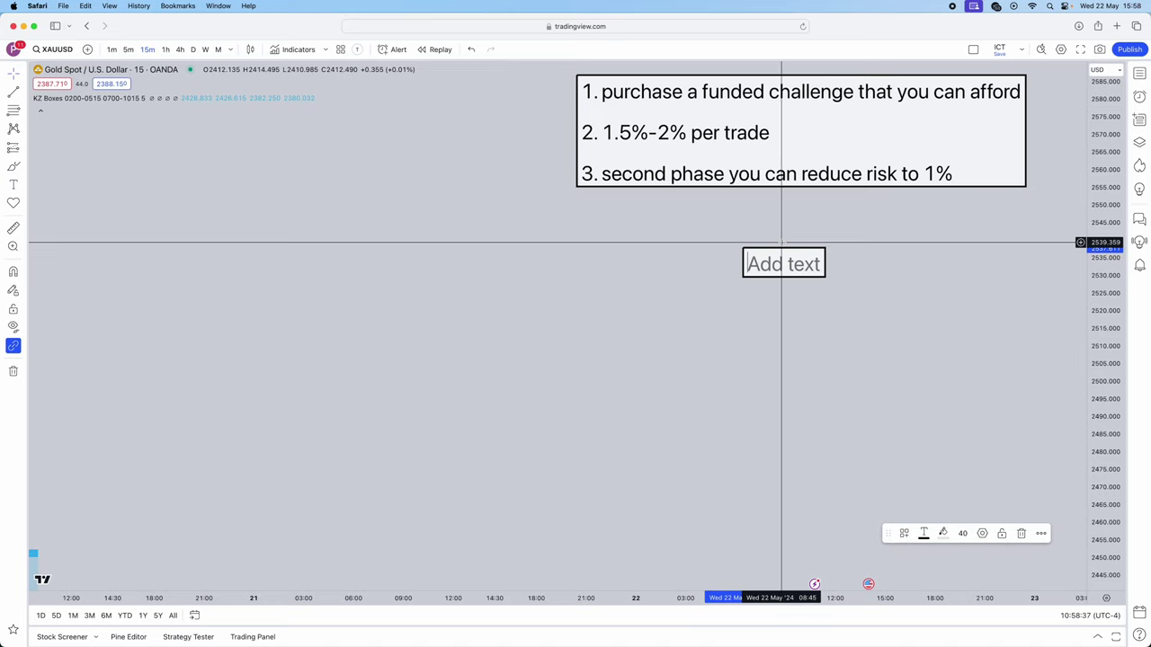
text(lok)
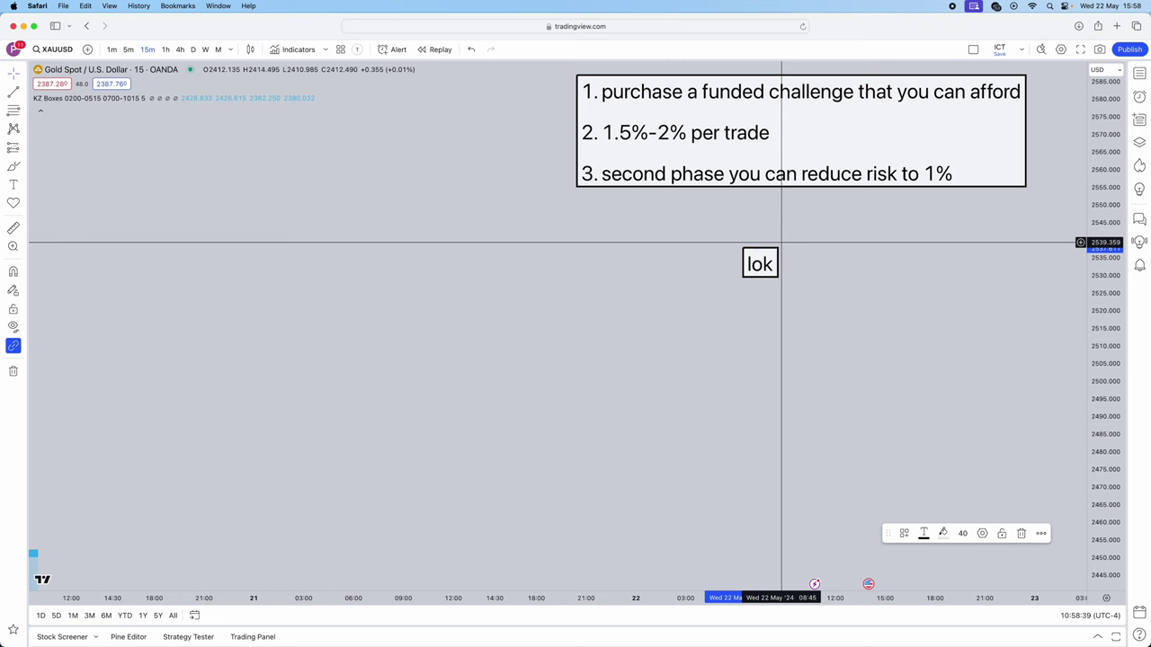
text(z)
key(BackSpace)
key(BackSpace)
key(BackSpace)
key(BackSpace)
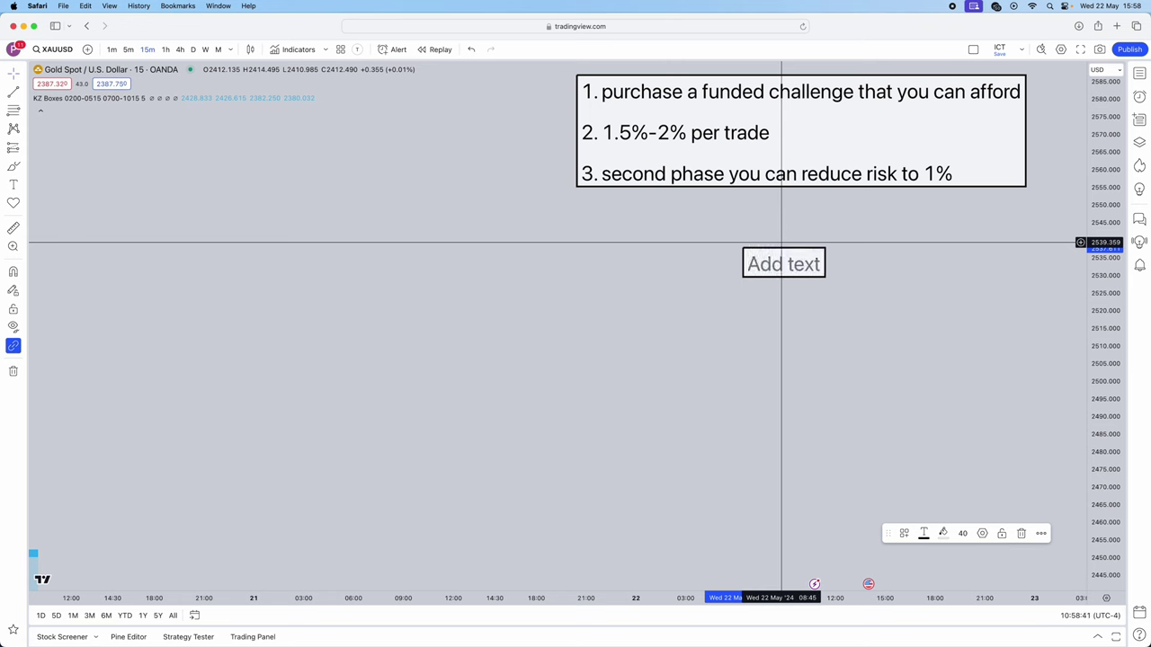
text(LOKZ)
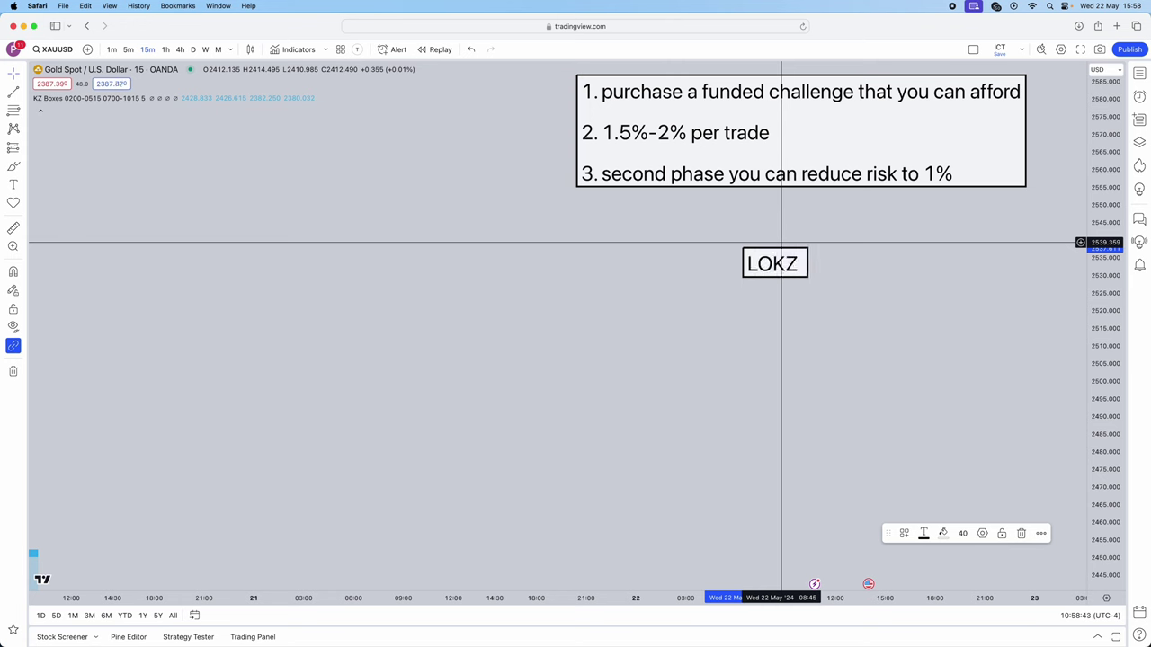
text( 2AM)
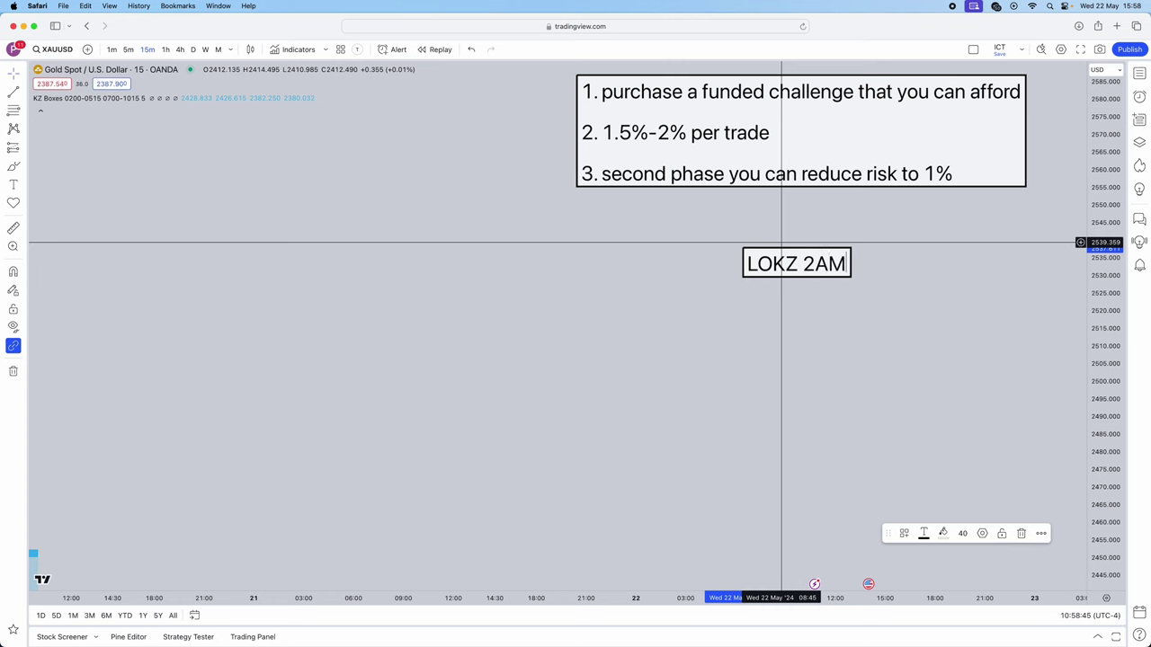
text(-5AM)
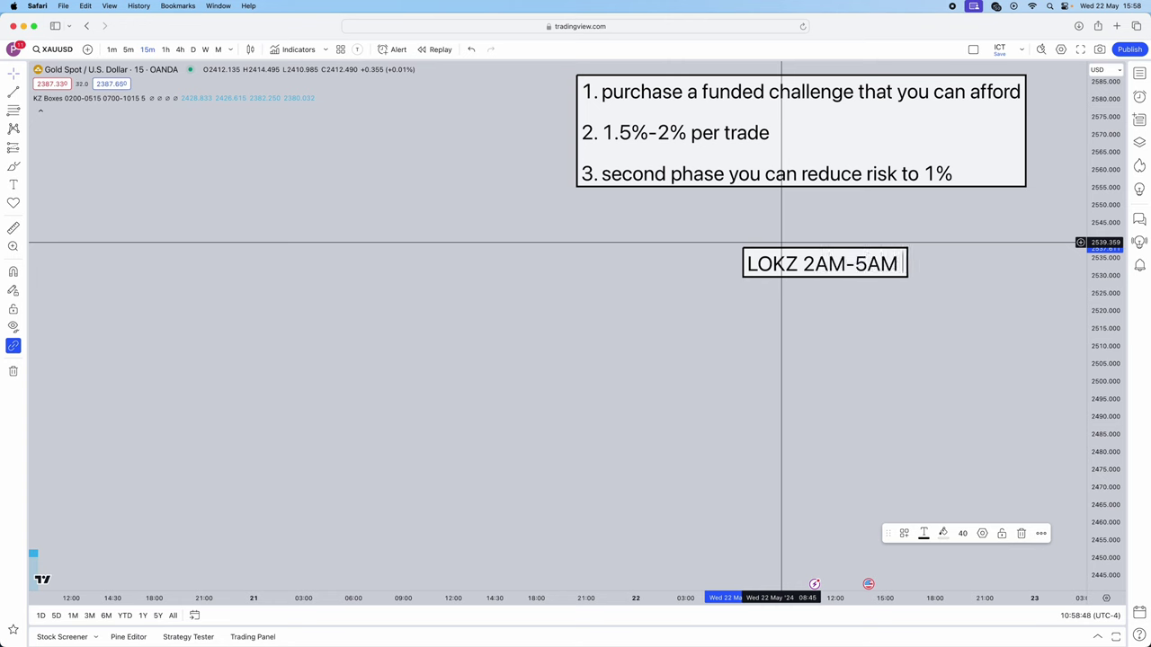
key(Return)
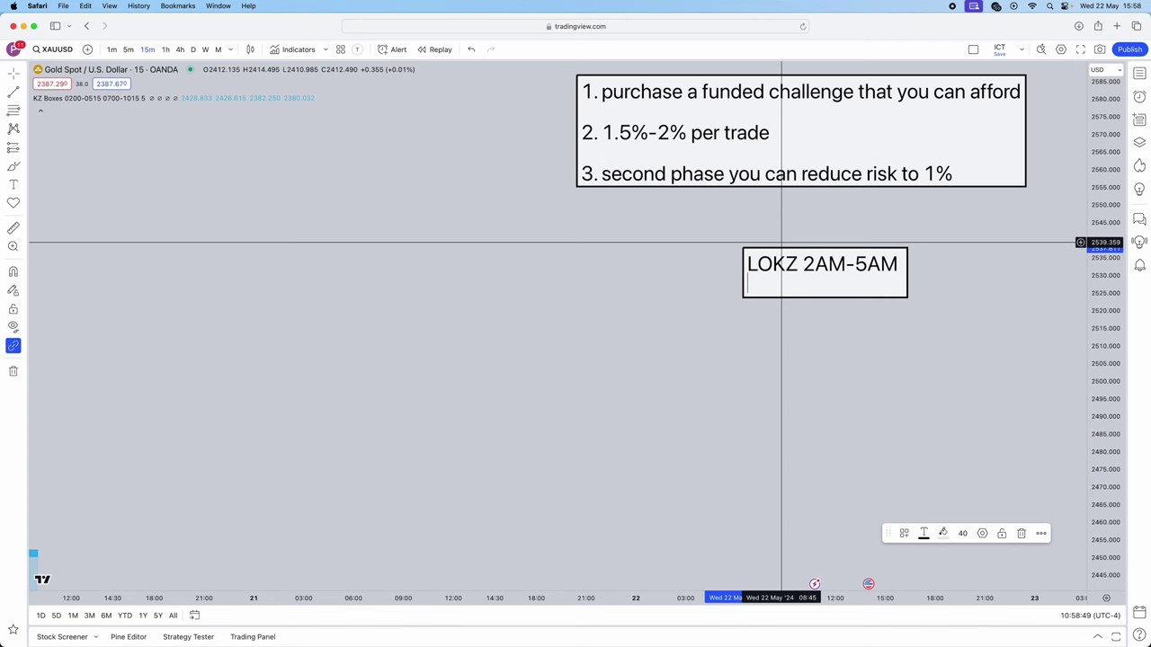
text(NOKZ 7AM-10AM)
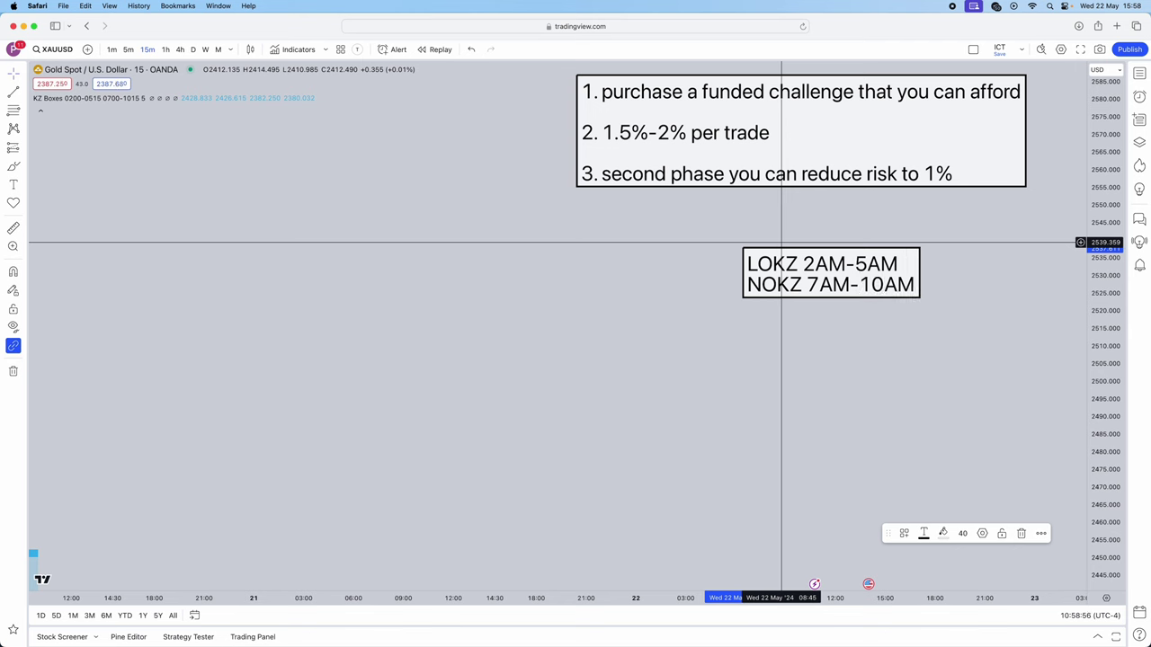
key(Return)
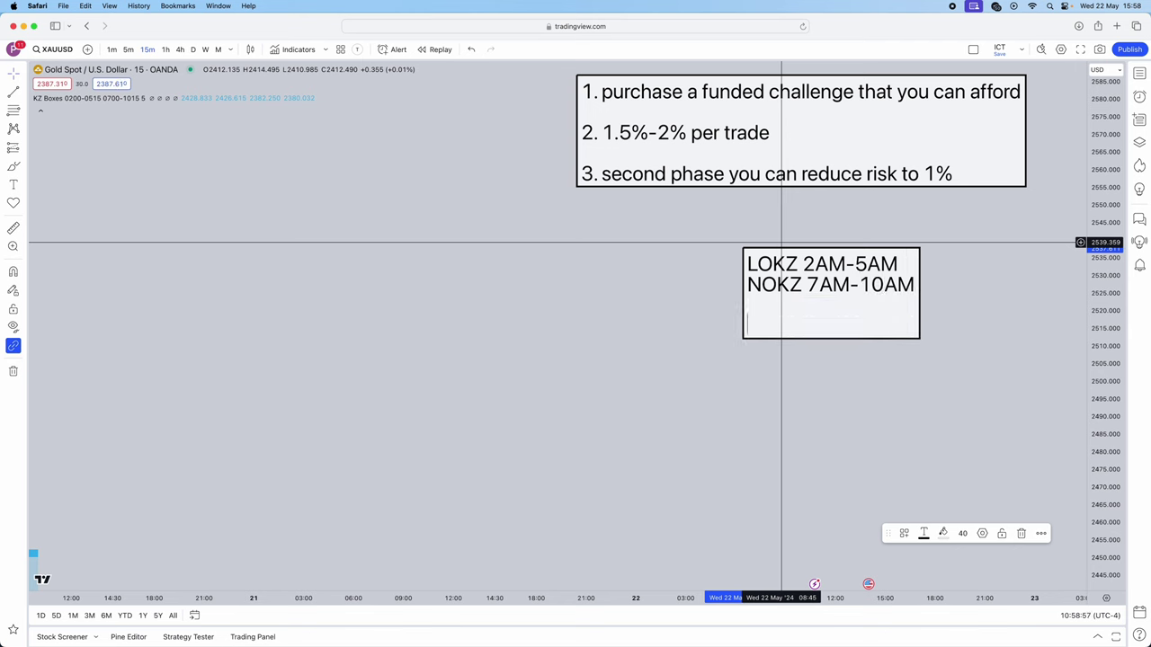
text(EURUSD)
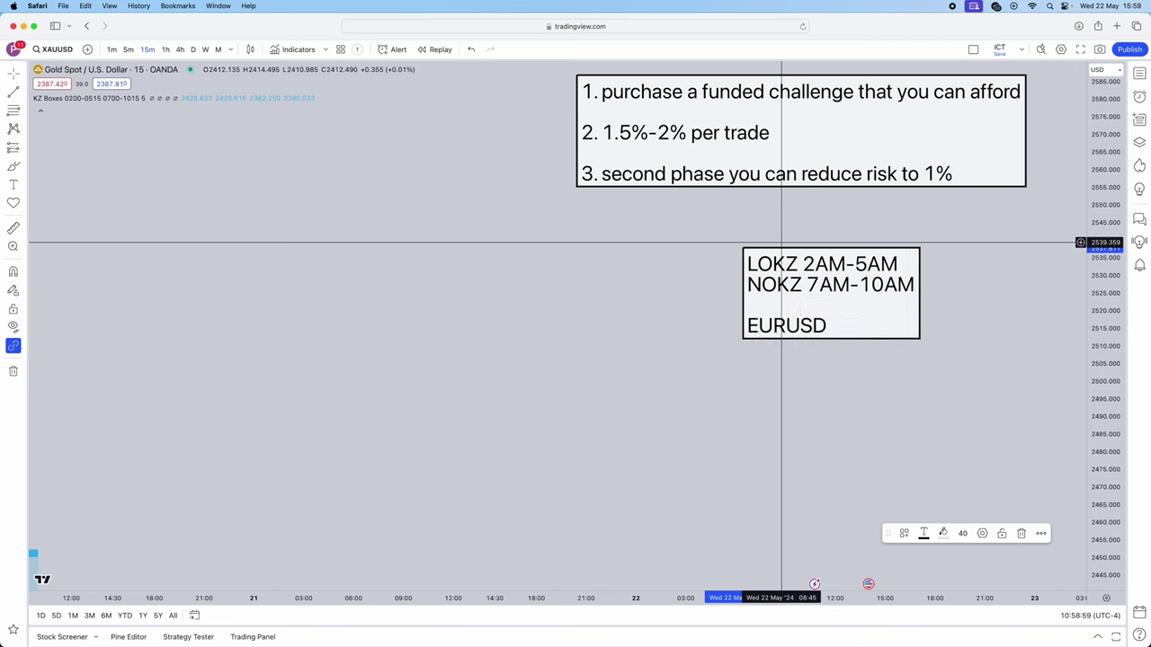
text(, GBPUSD,)
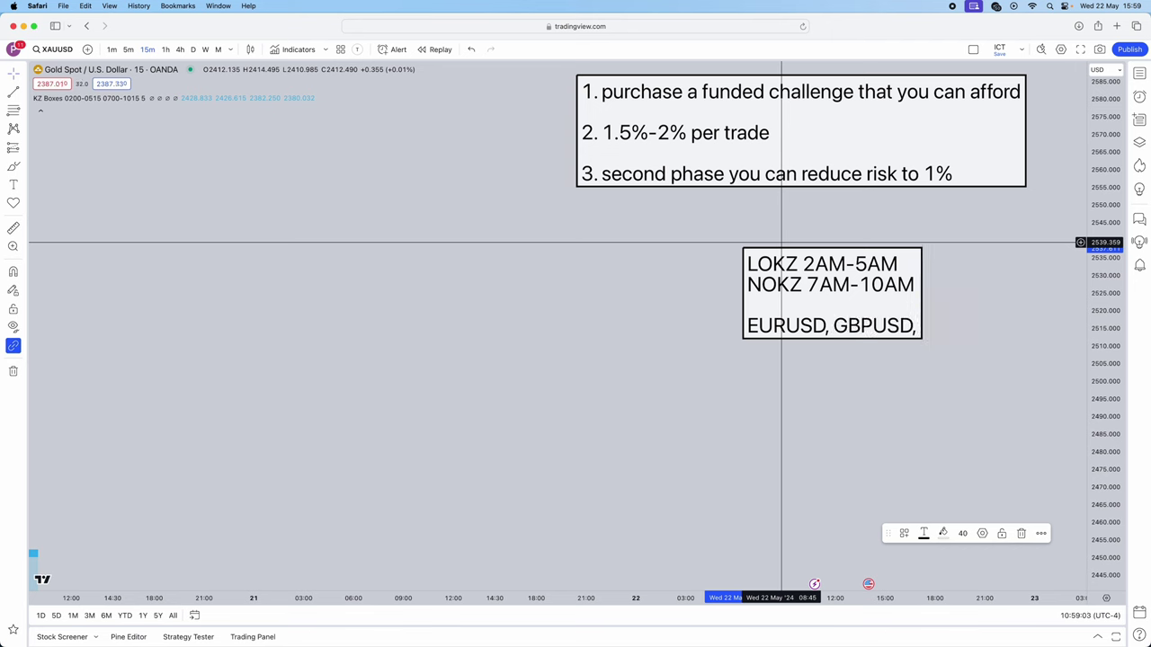
text(XAUUSD)
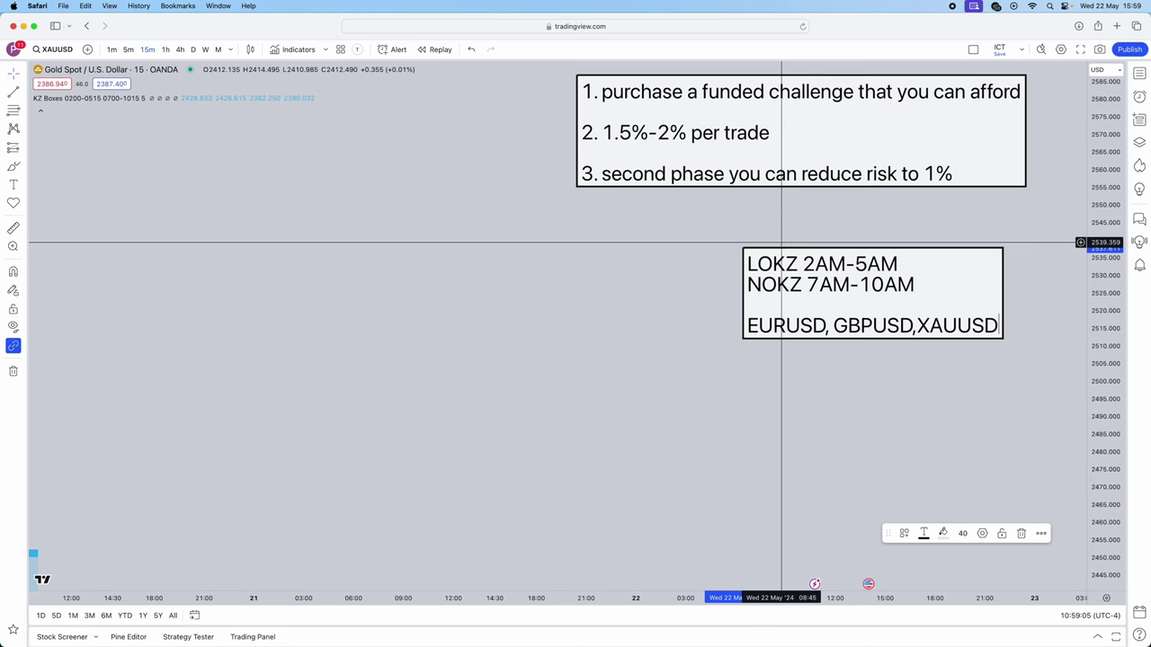
Step: Add 'LIQUIDITY SWEEPS', 'MSS' and 'OB/FVG' lines below the currency pairs
click(919, 325)
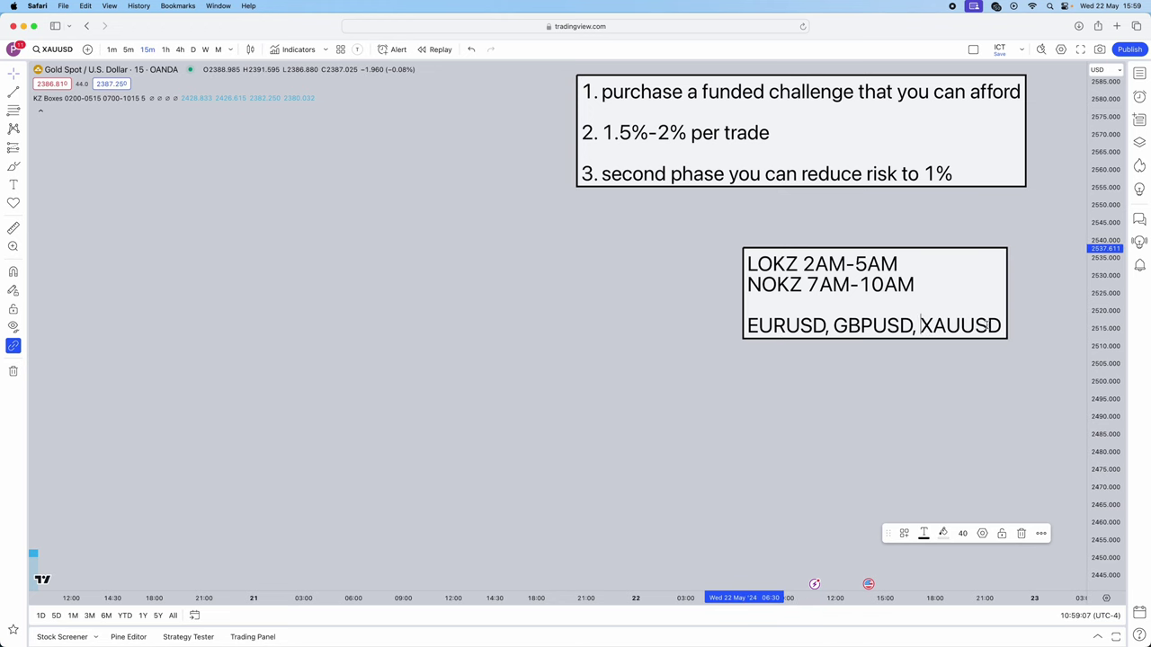
key(Return)
key(Return)
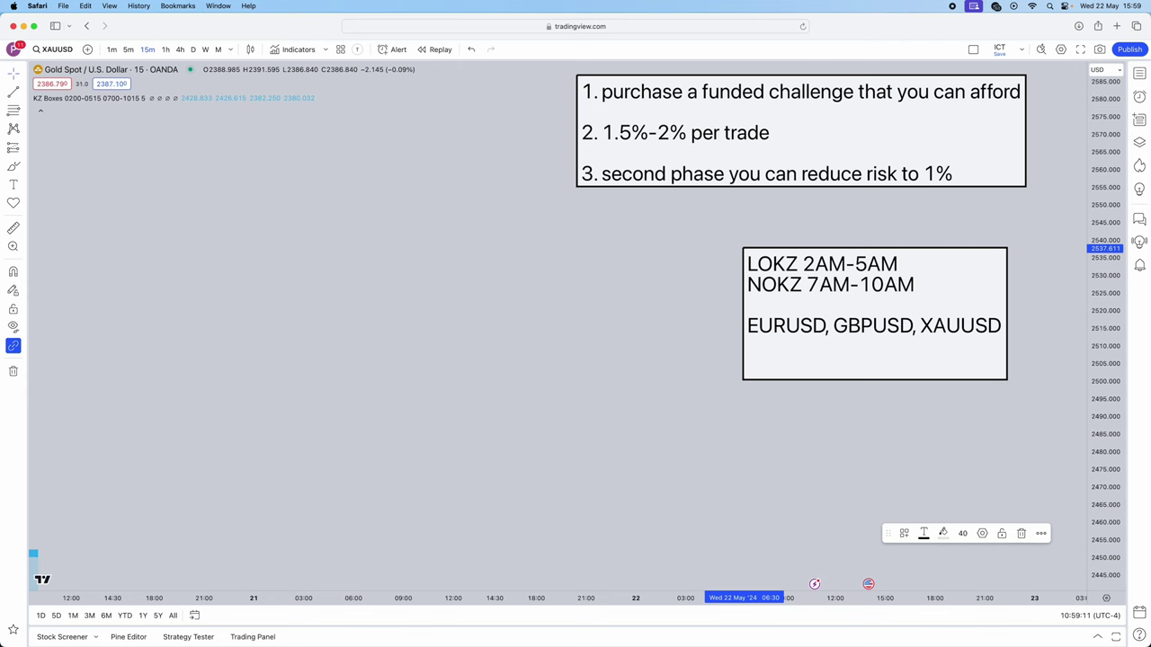
text(LIQUIDITY)
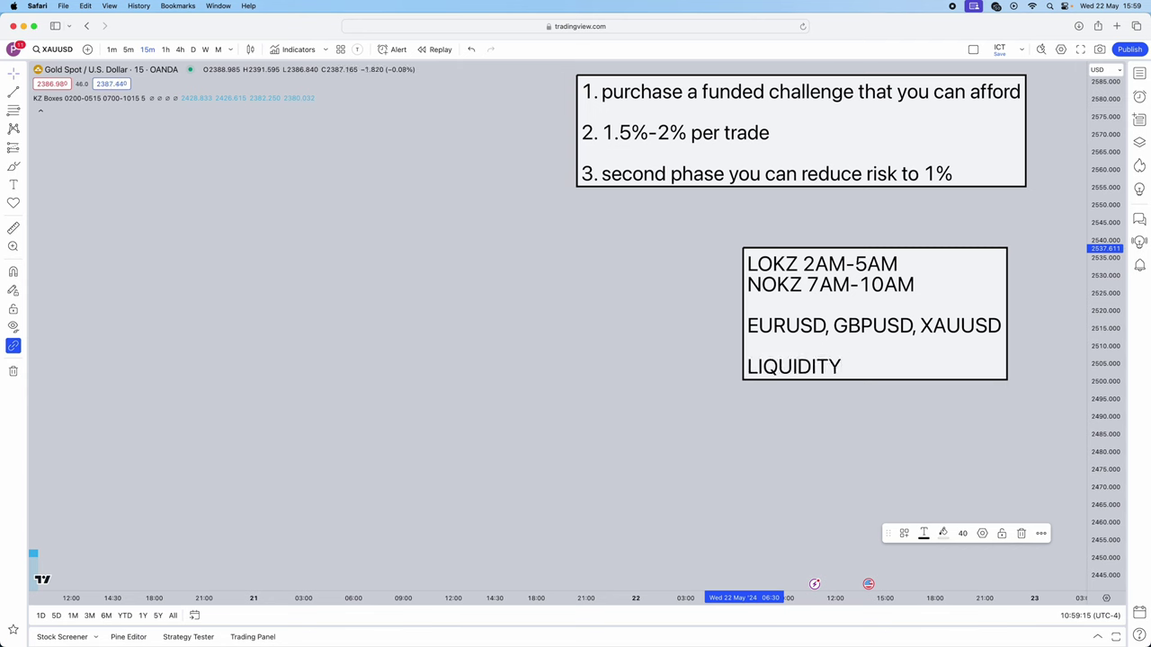
text( SWEEP S)
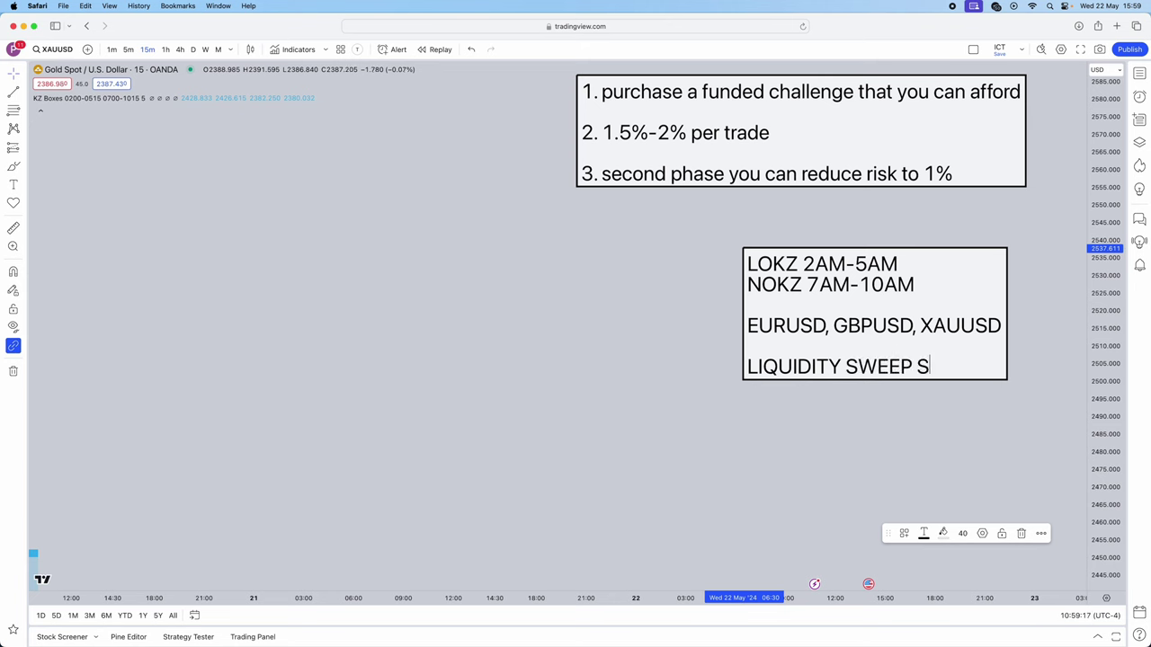
key(BackSpace)
key(BackSpace)
text(S)
key(Return)
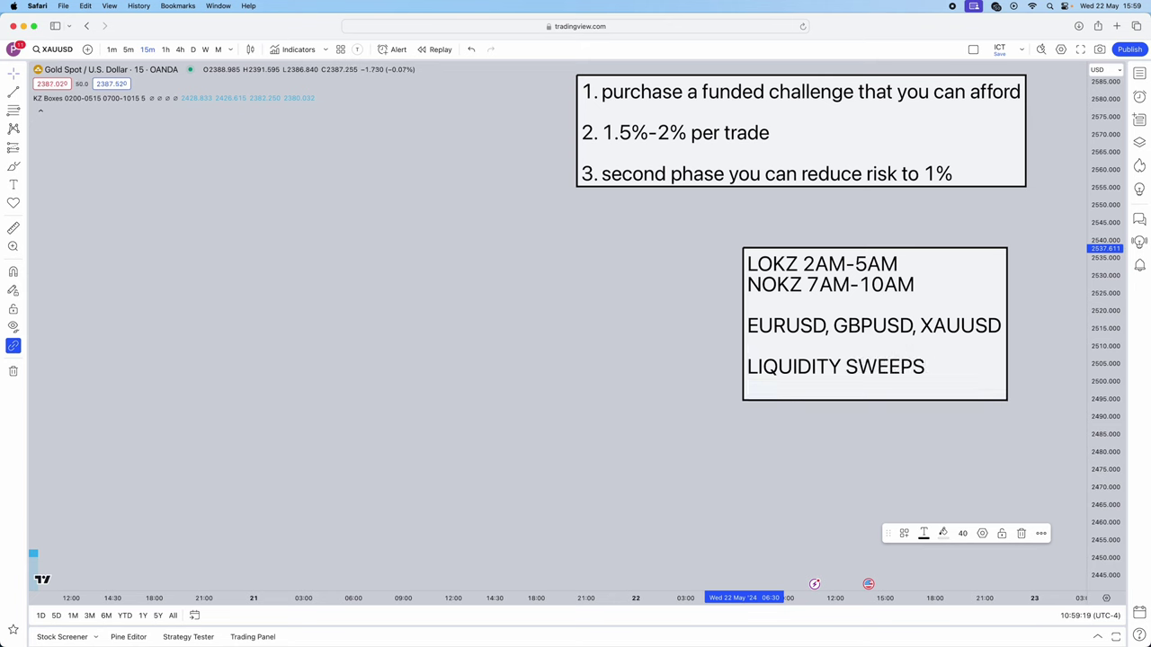
text(MSS)
key(Return)
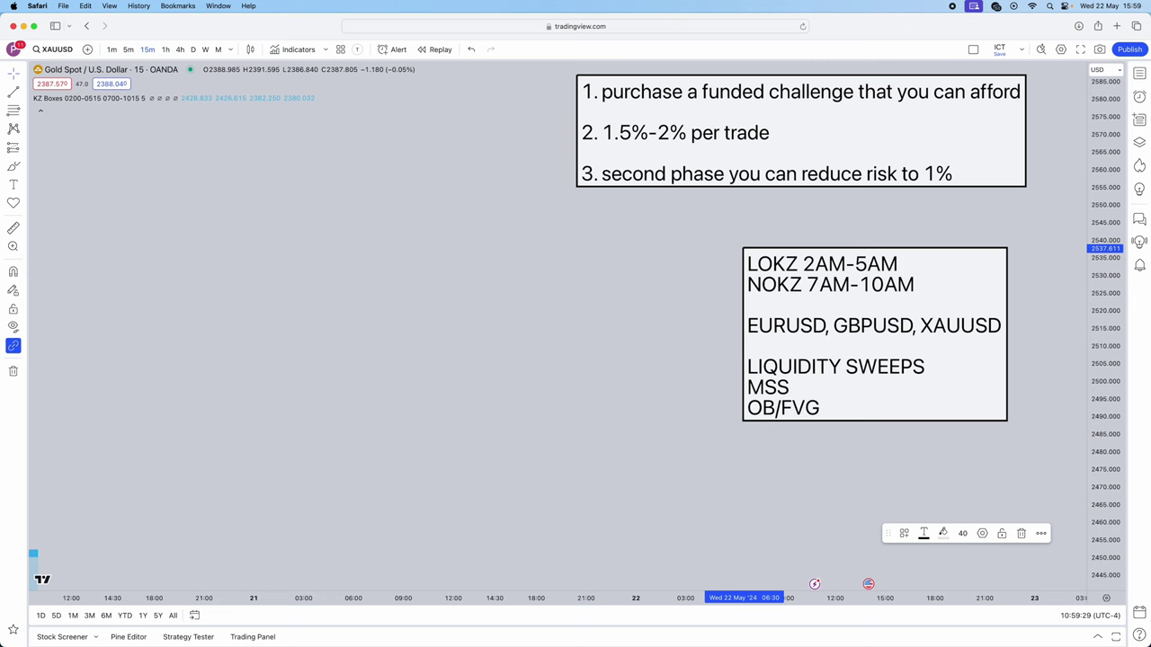
key(Return)
key(Return)
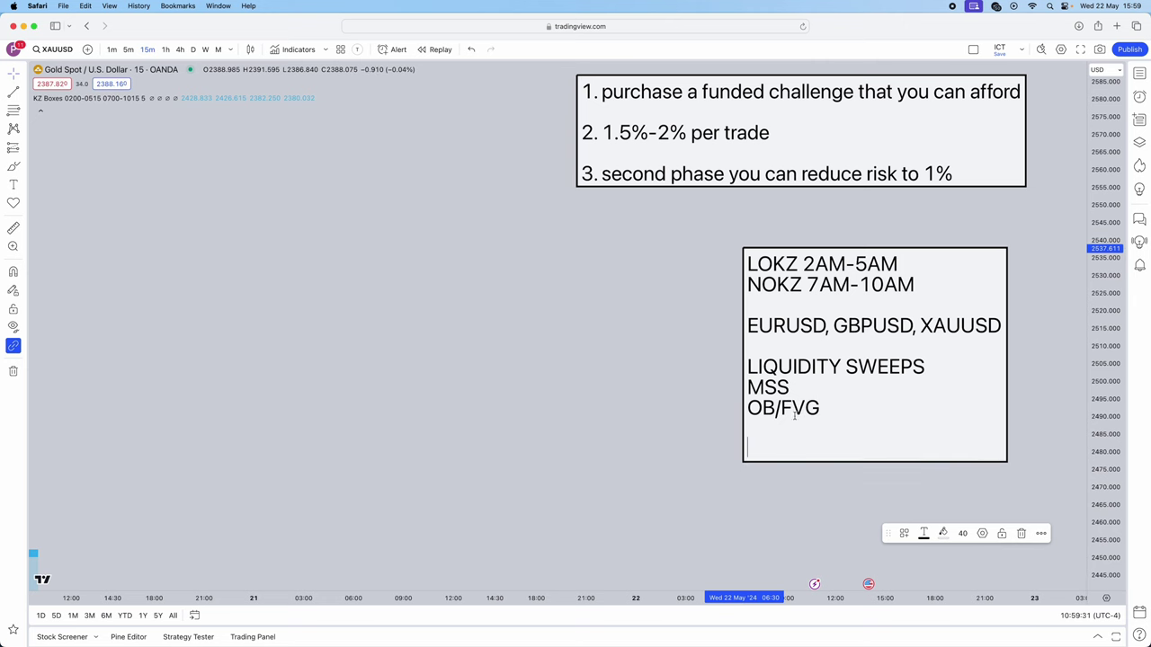
Step: Shift the kill-zone note slightly up-left and confirm the chart timezone stays New York (UTC-4)
click(649, 278)
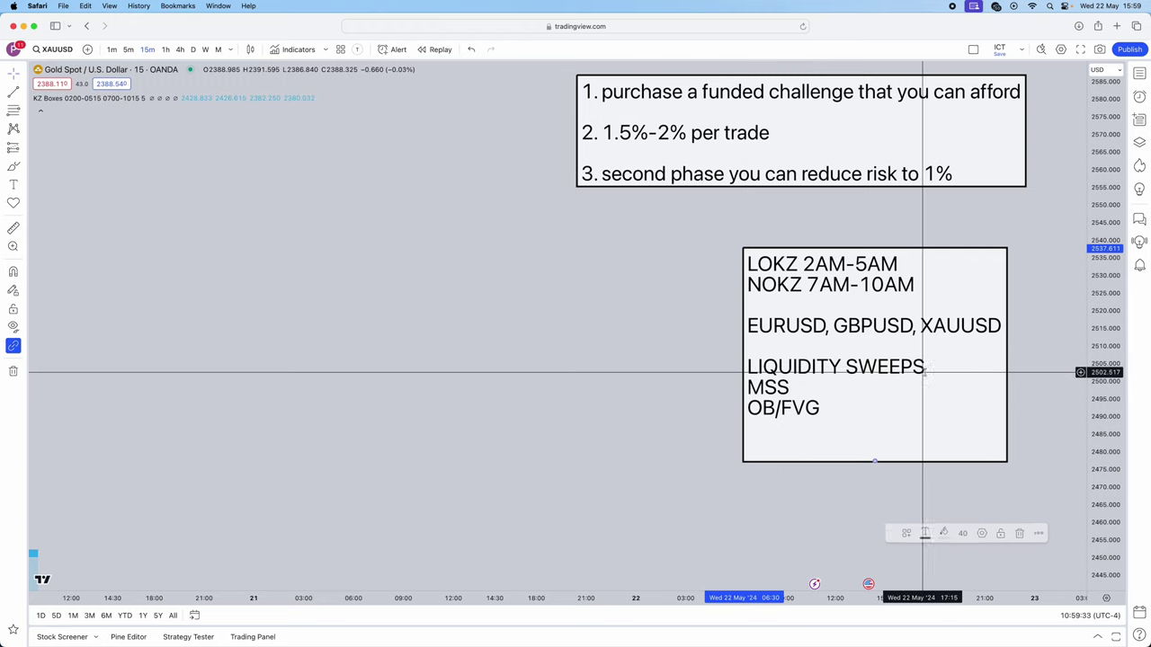
drag(873, 372, 856, 352)
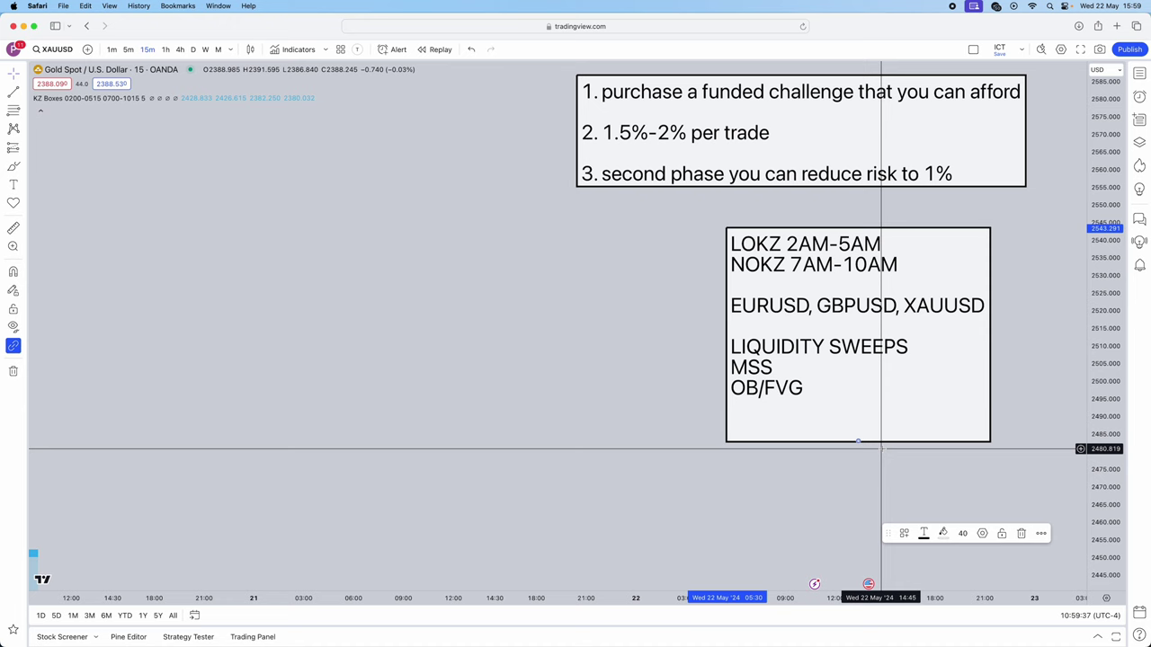
click(1073, 614)
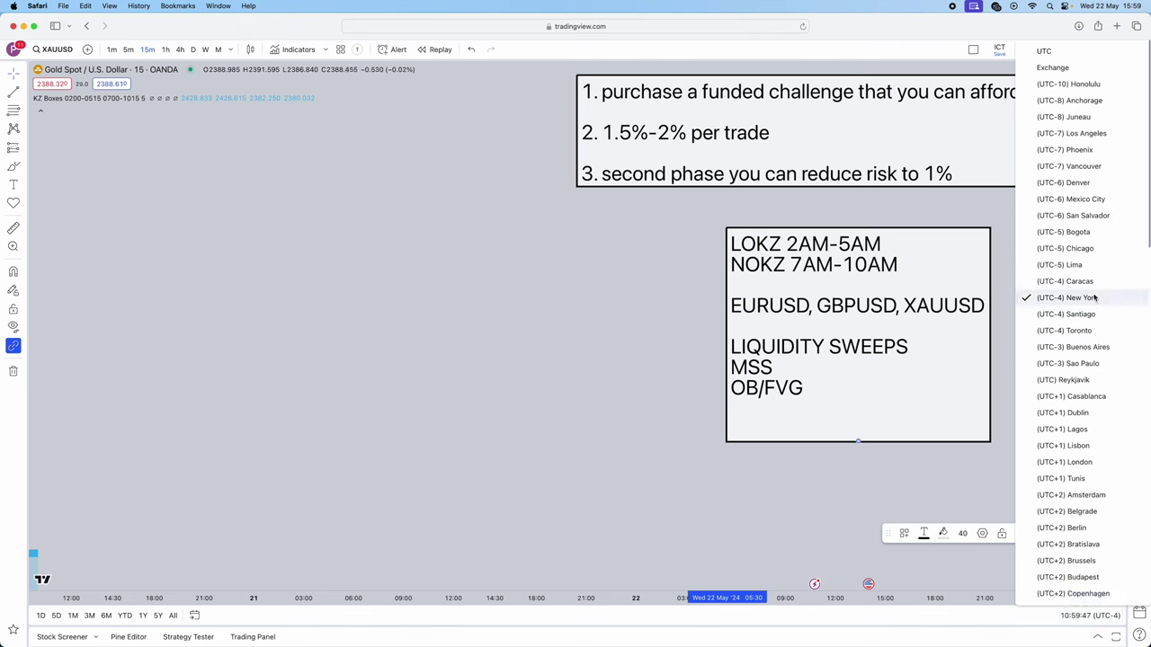
click(496, 329)
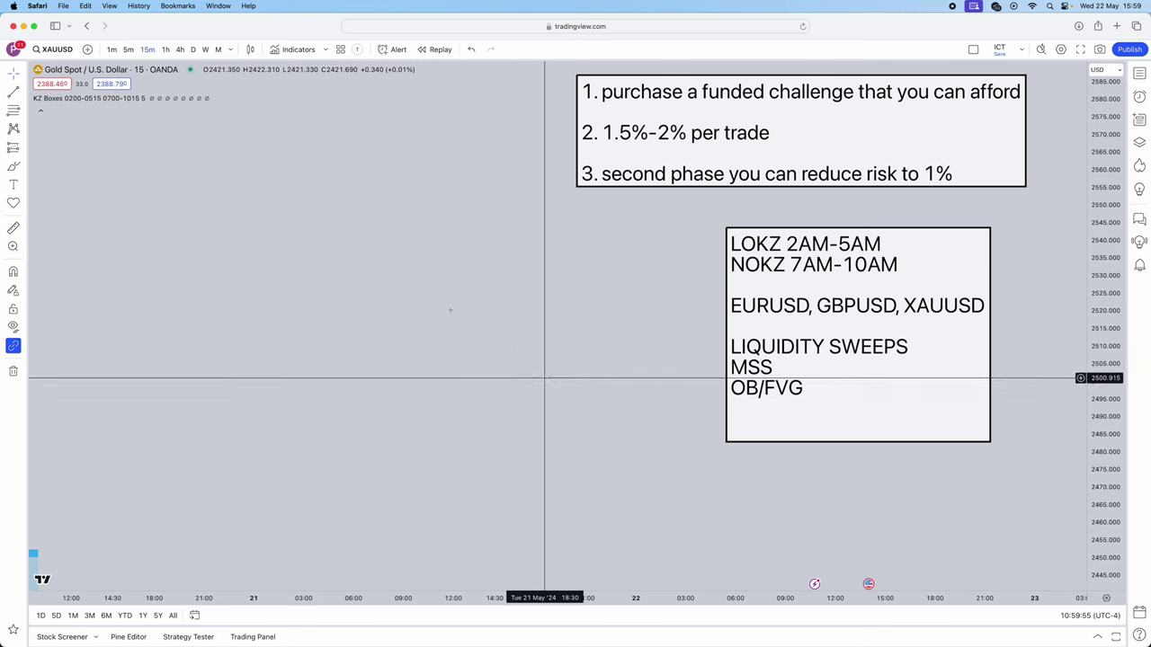
Step: Draw vertical lines at Tue 21 May 00:30 and 12:45, then nudge the notes box up-left
click(25, 91)
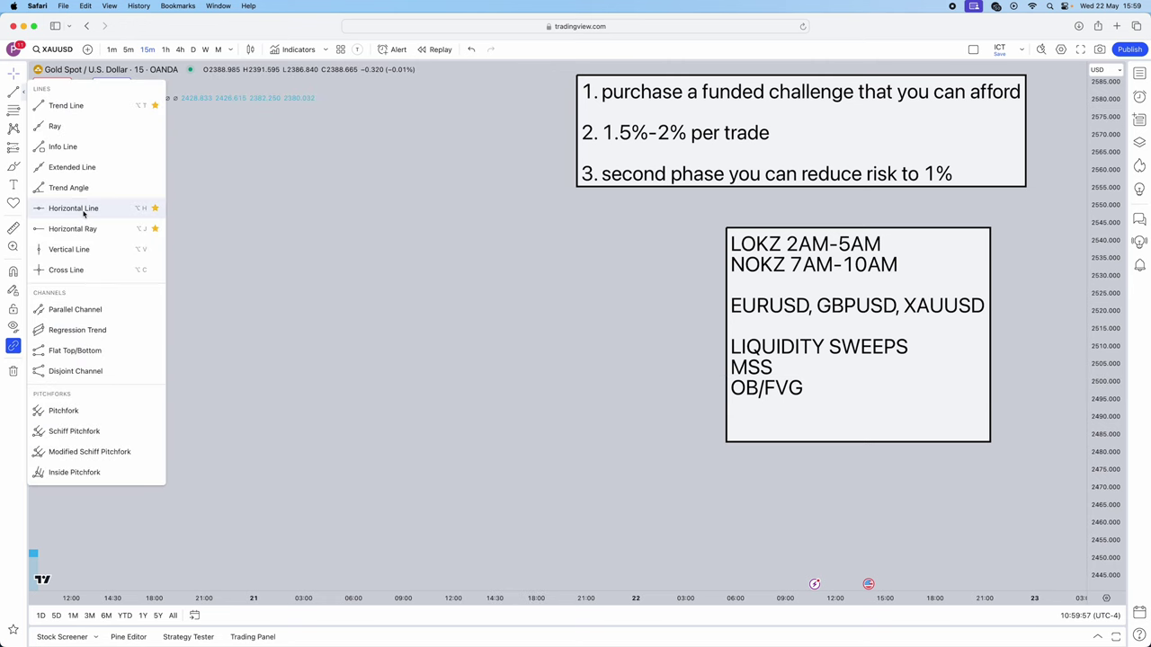
click(67, 248)
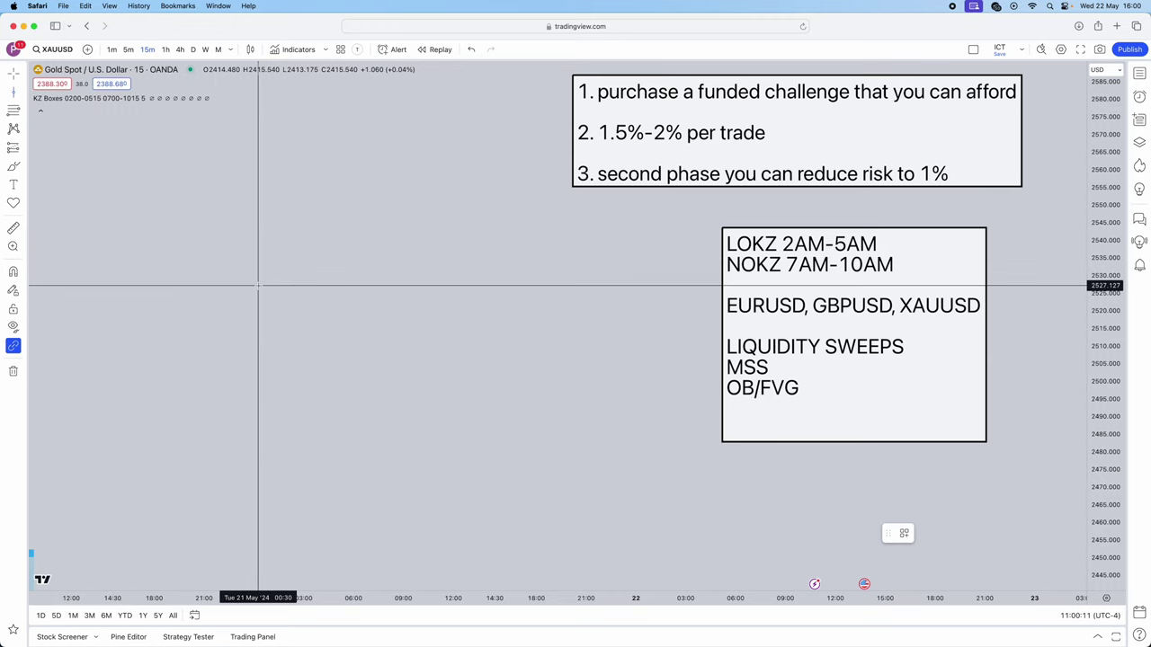
click(257, 325)
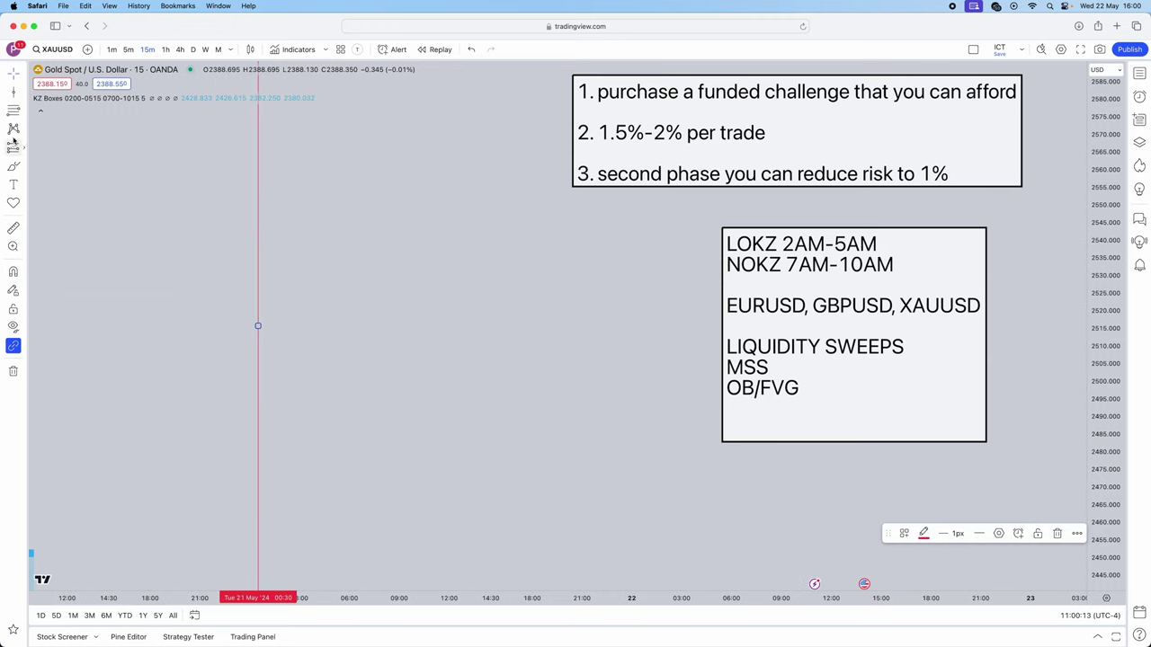
click(461, 339)
scroll(603, 350, left, 5)
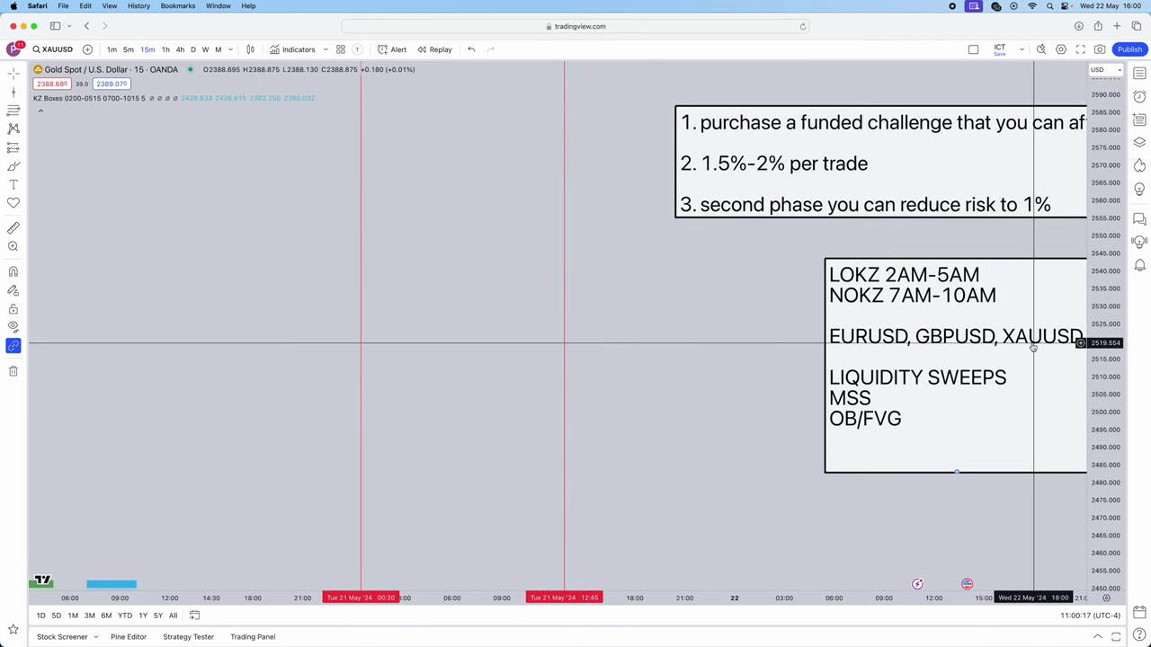
drag(936, 328, 918, 318)
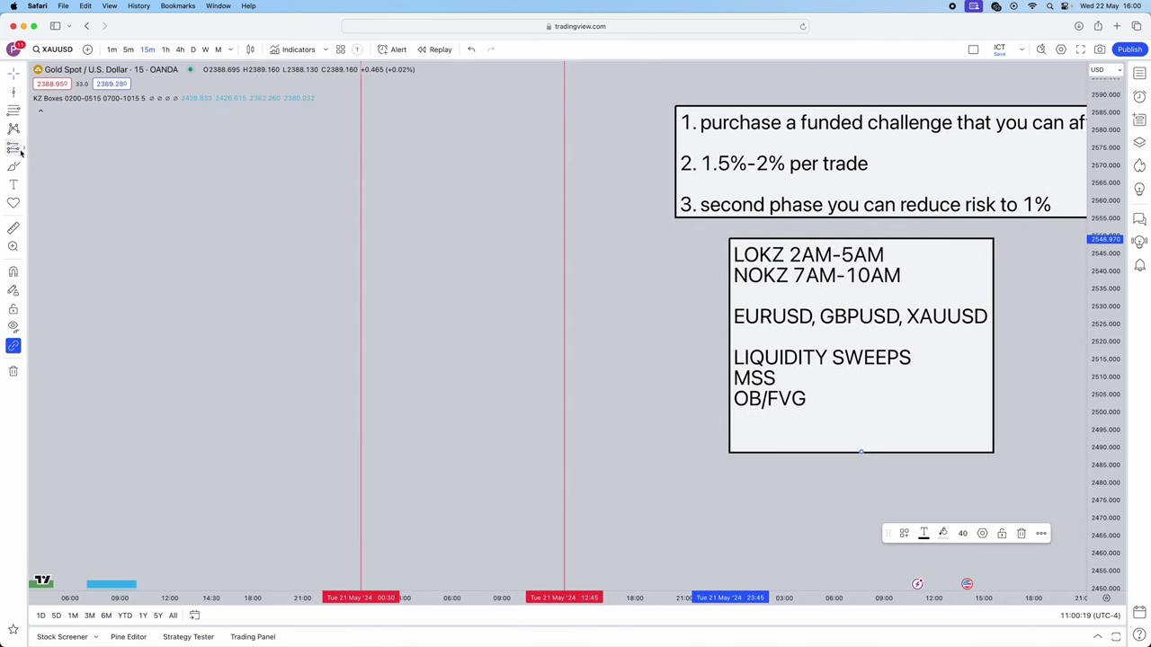
Step: Draw a zigzag Path through alternating peaks and troughs, ending in a downward arrow
click(24, 182)
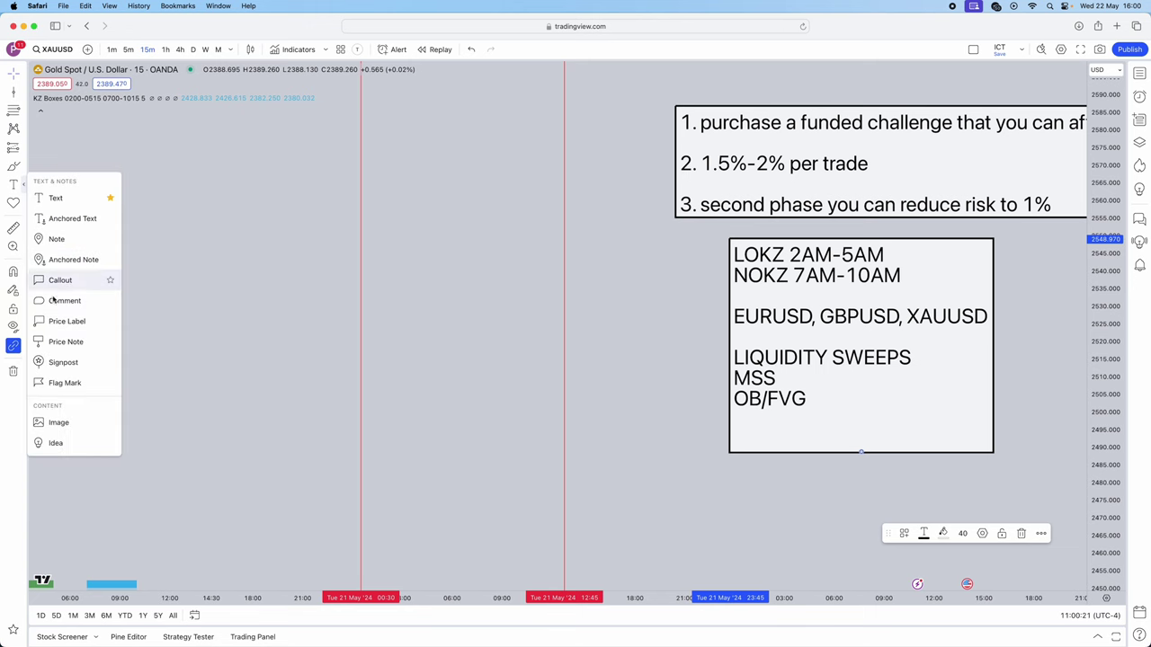
click(24, 169)
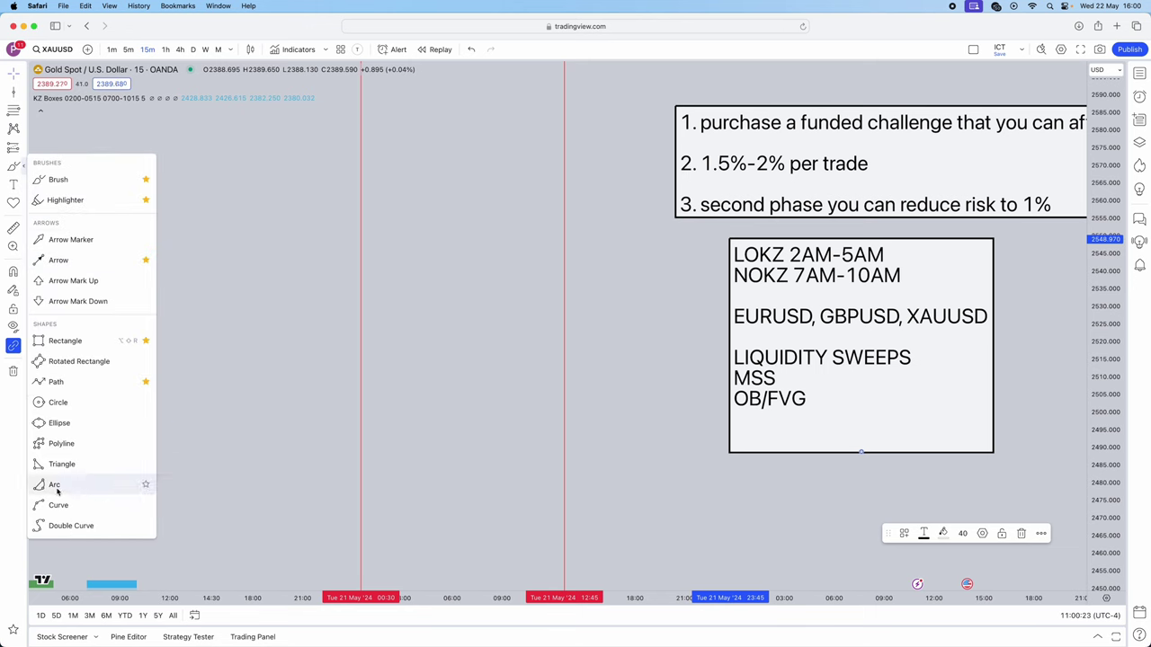
click(56, 381)
click(157, 496)
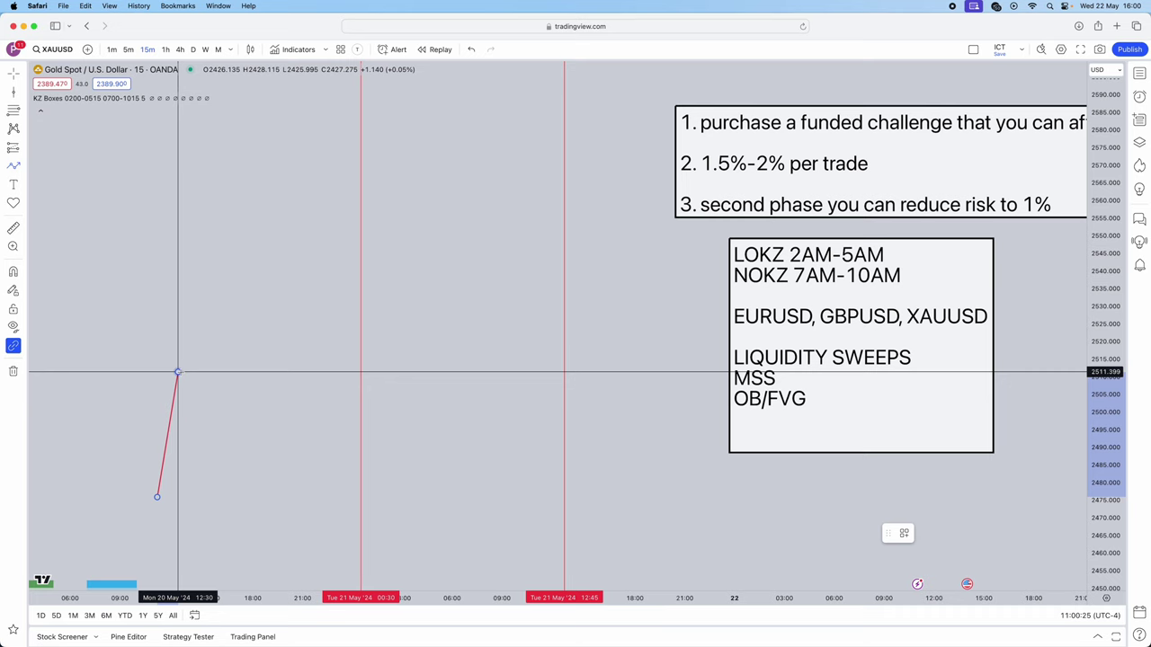
click(177, 372)
click(215, 532)
click(257, 417)
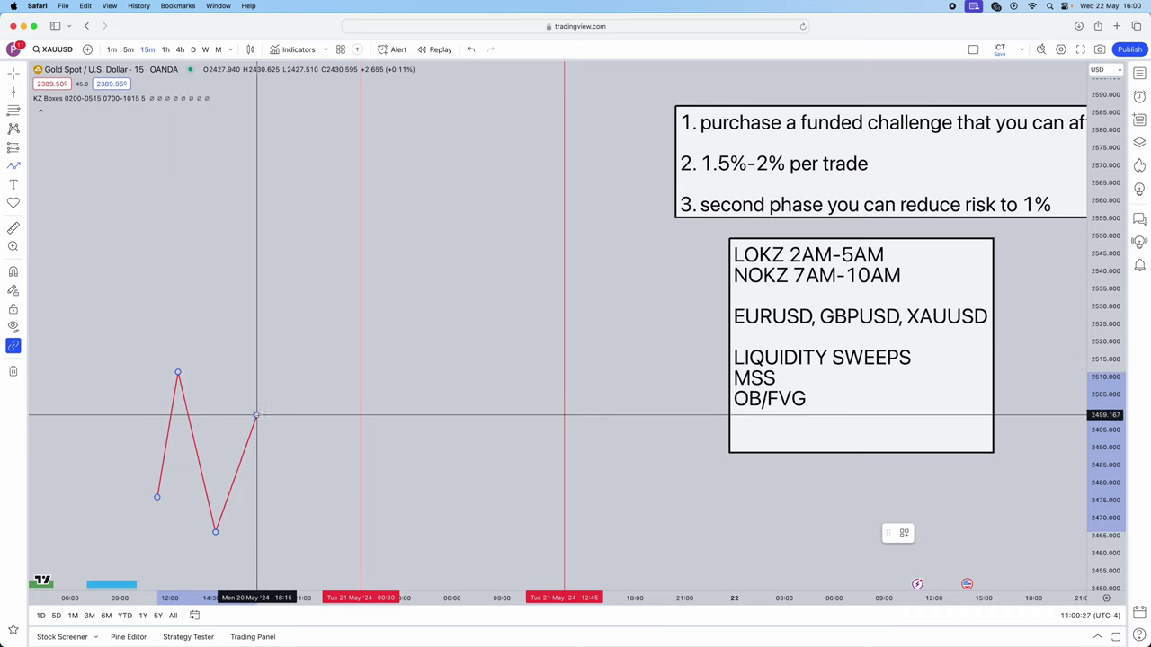
click(306, 543)
click(340, 348)
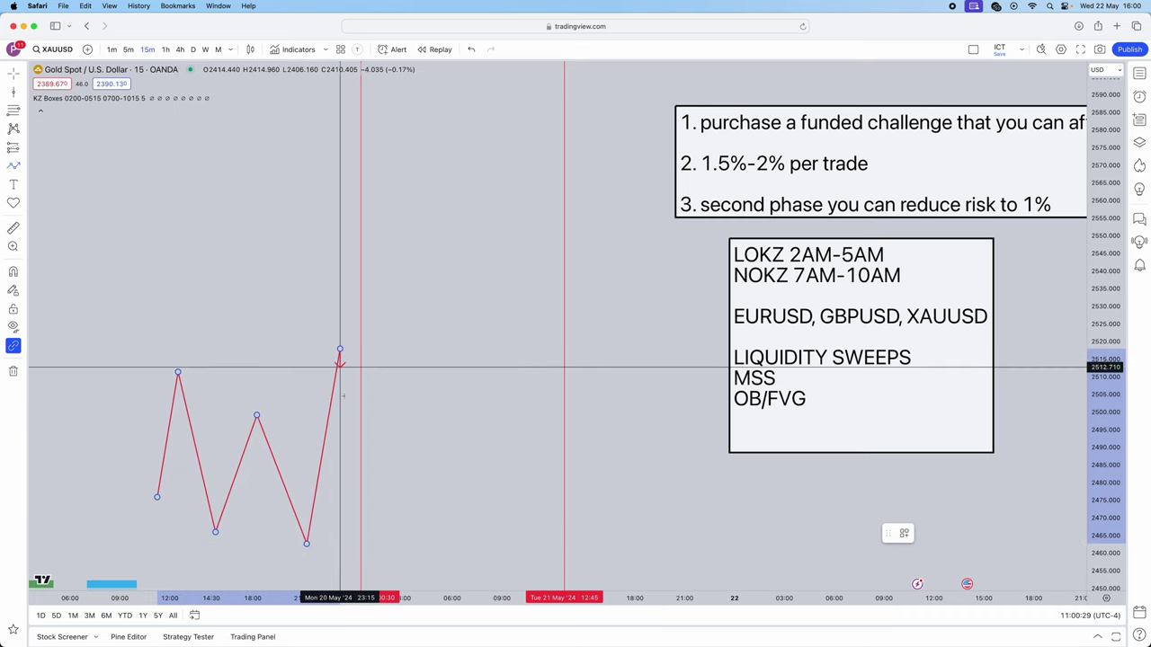
double_click(356, 448)
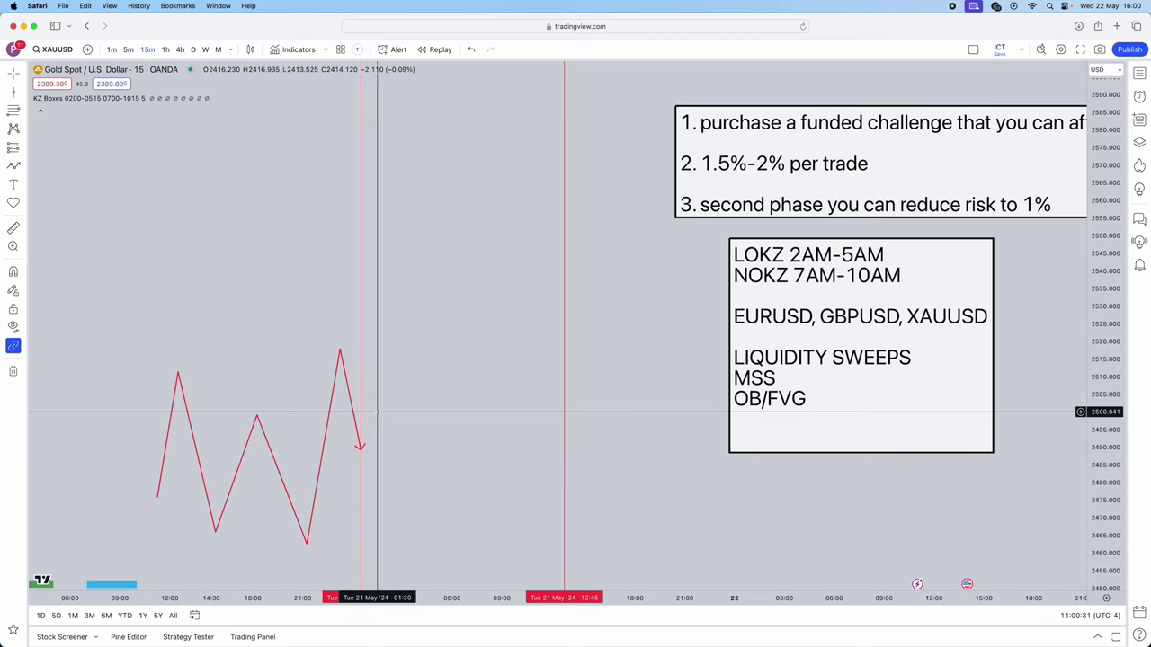
Step: Change the path's line colour to black
drag(360, 442, 341, 349)
click(349, 336)
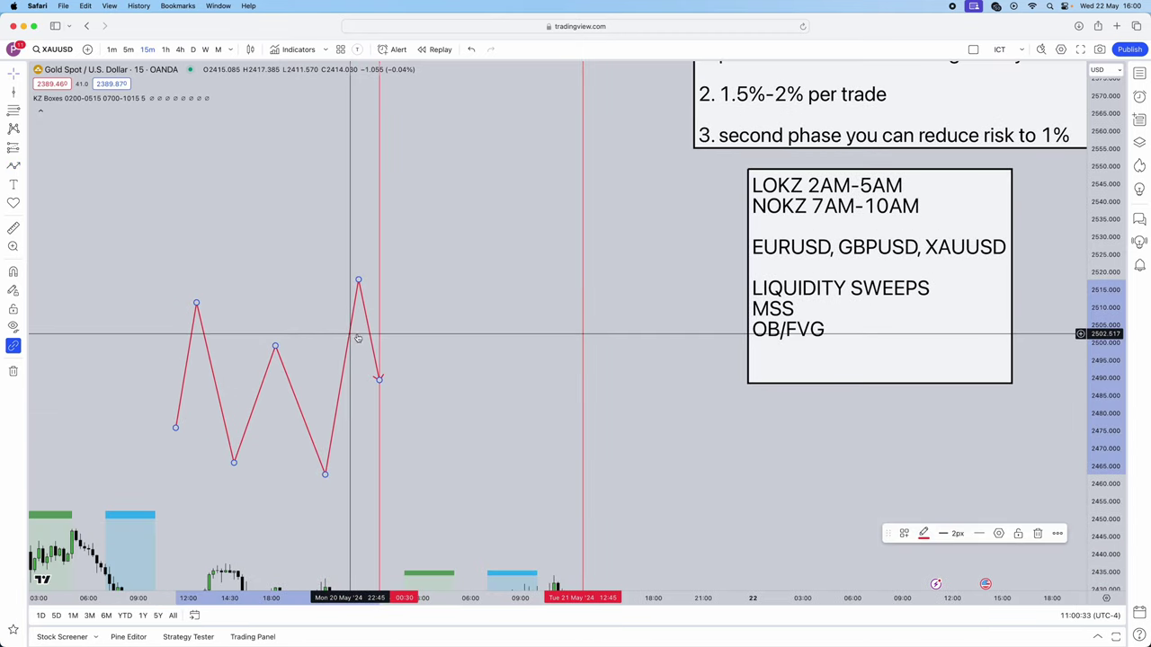
double_click(350, 336)
click(547, 337)
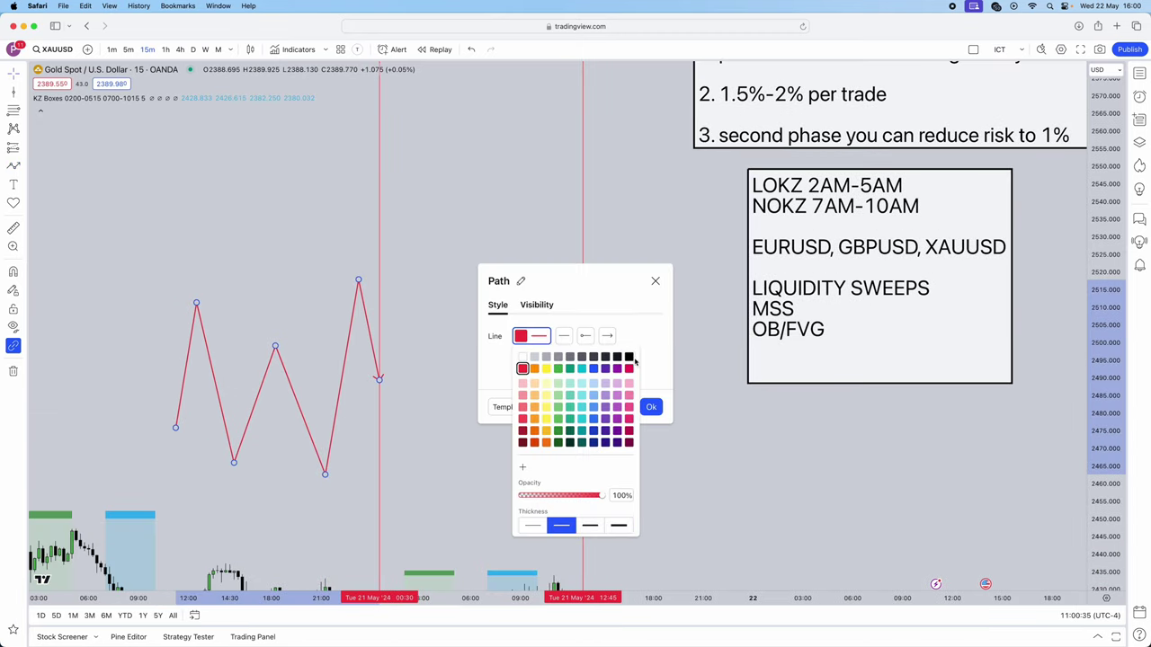
click(622, 243)
Step: Move the LOKZ note and the funded-challenge note lower on the chart
drag(621, 243, 532, 241)
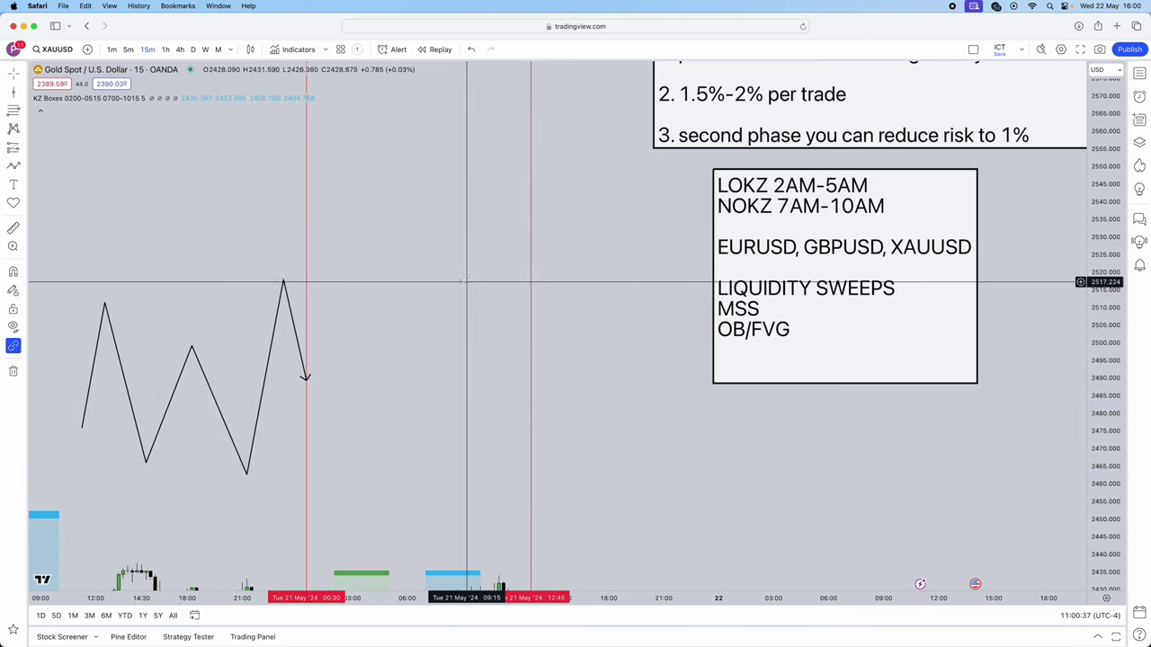
drag(435, 278, 439, 292)
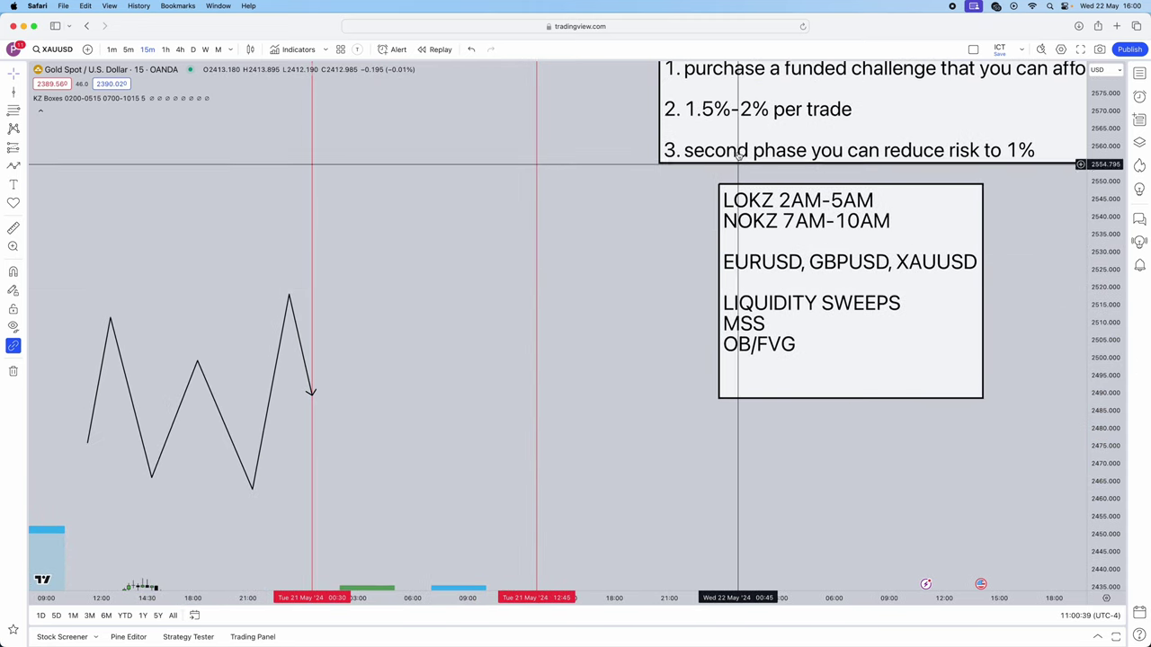
drag(720, 225, 715, 301)
drag(762, 152, 757, 223)
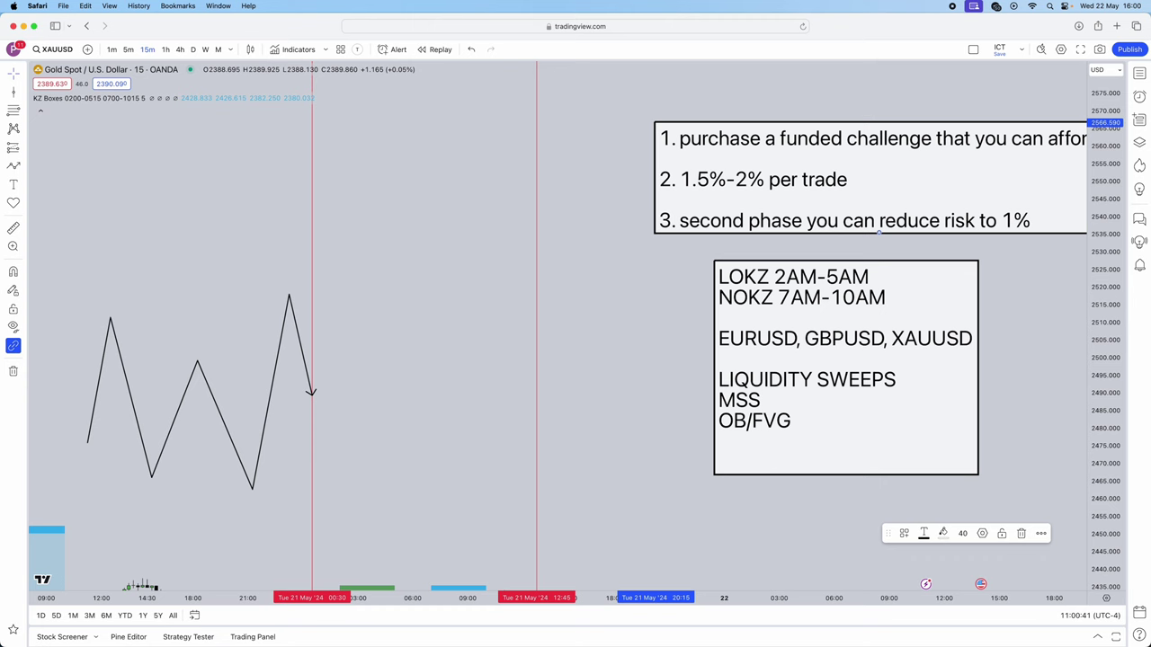
Step: Draw horizontal rays at the zigzag's highest peak and lowest trough
click(27, 93)
click(90, 123)
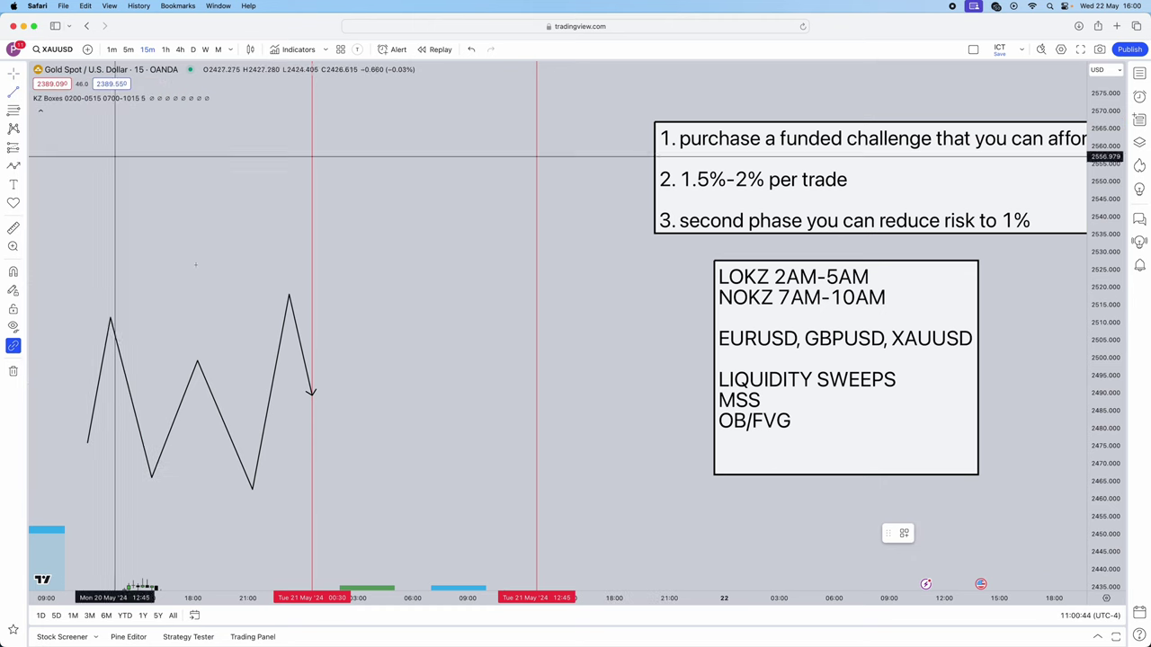
click(280, 294)
click(555, 294)
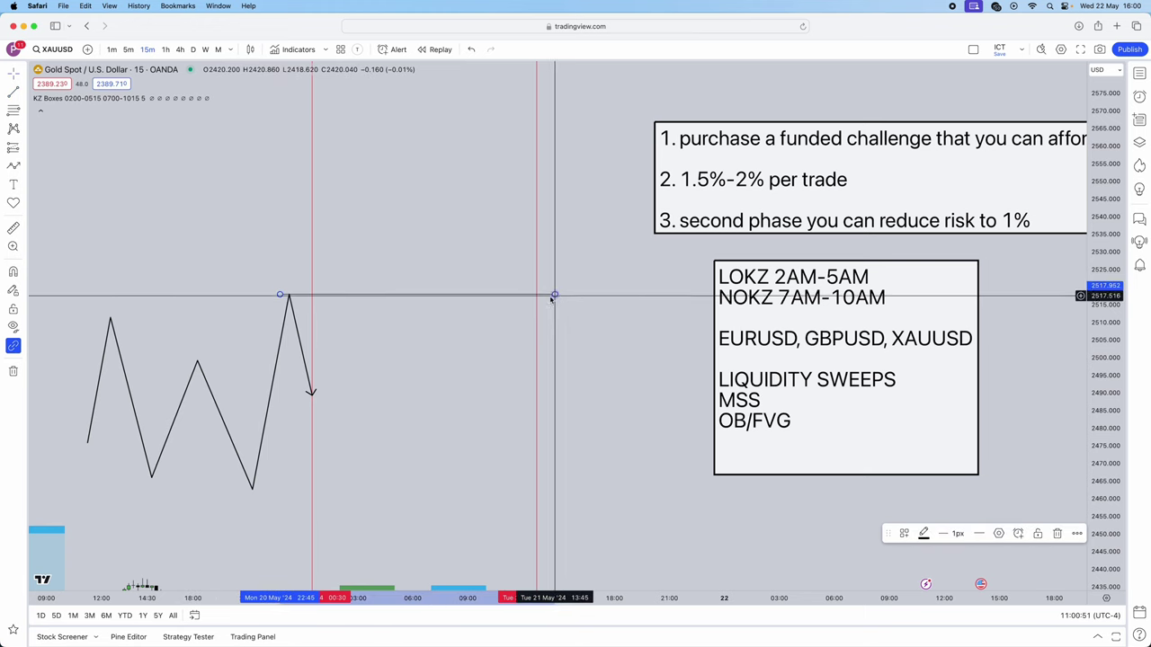
click(239, 485)
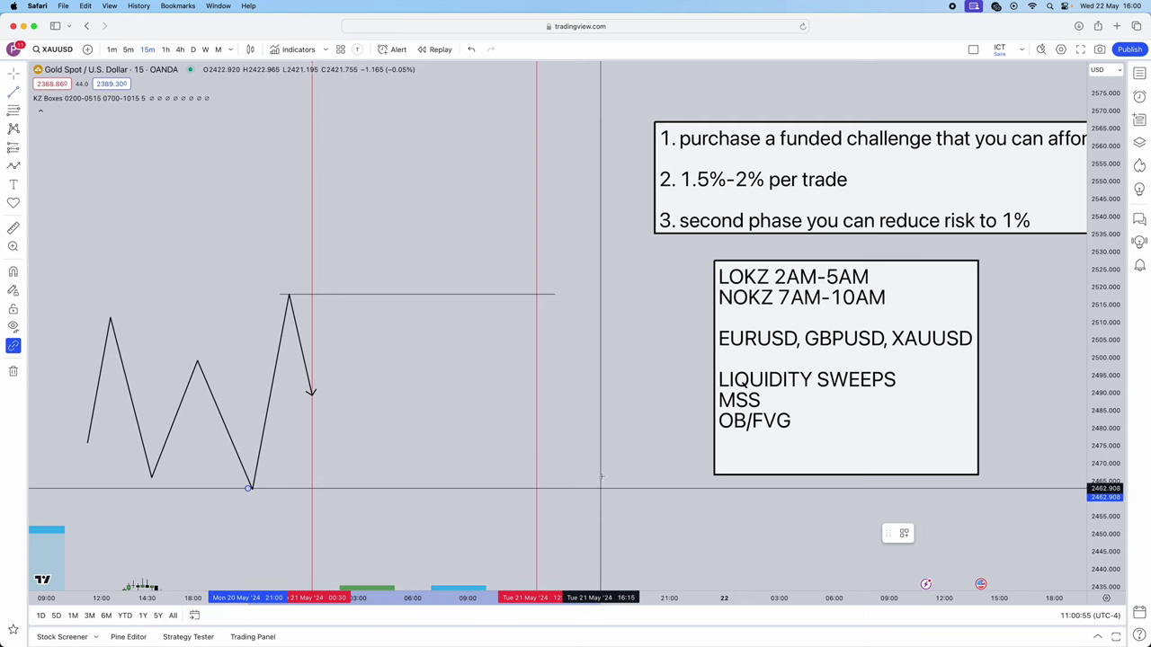
click(835, 455)
Step: Add a new '15M AND 5M' line below OB/FVG in the LOKZ notes box
double_click(925, 453)
click(598, 353)
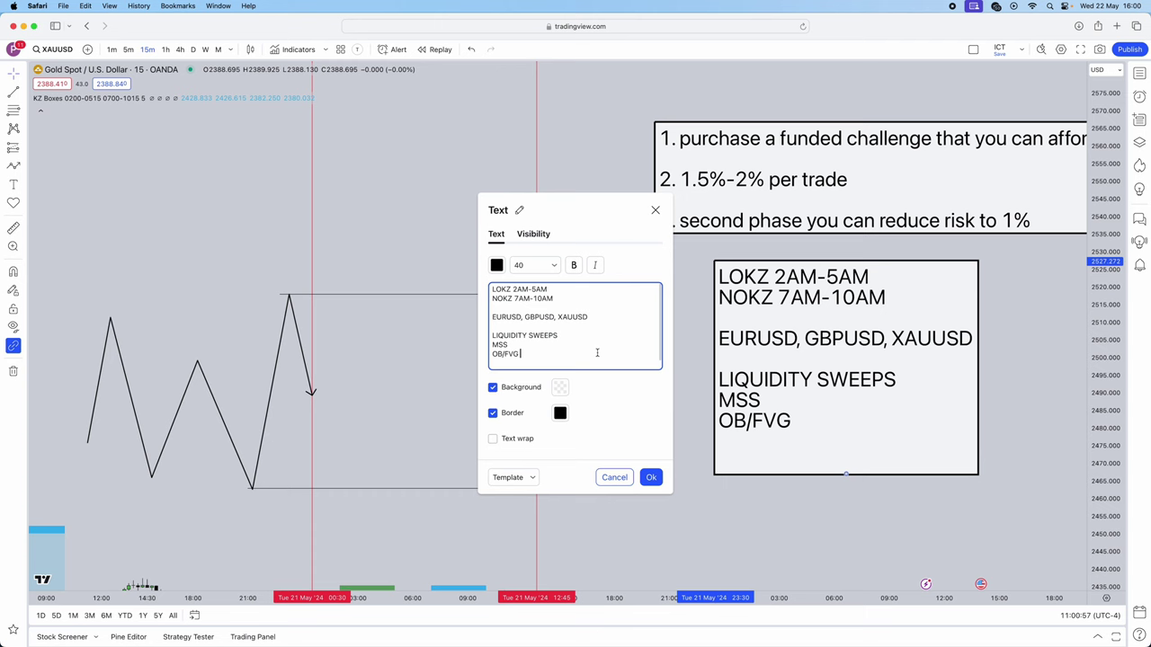
key(Return)
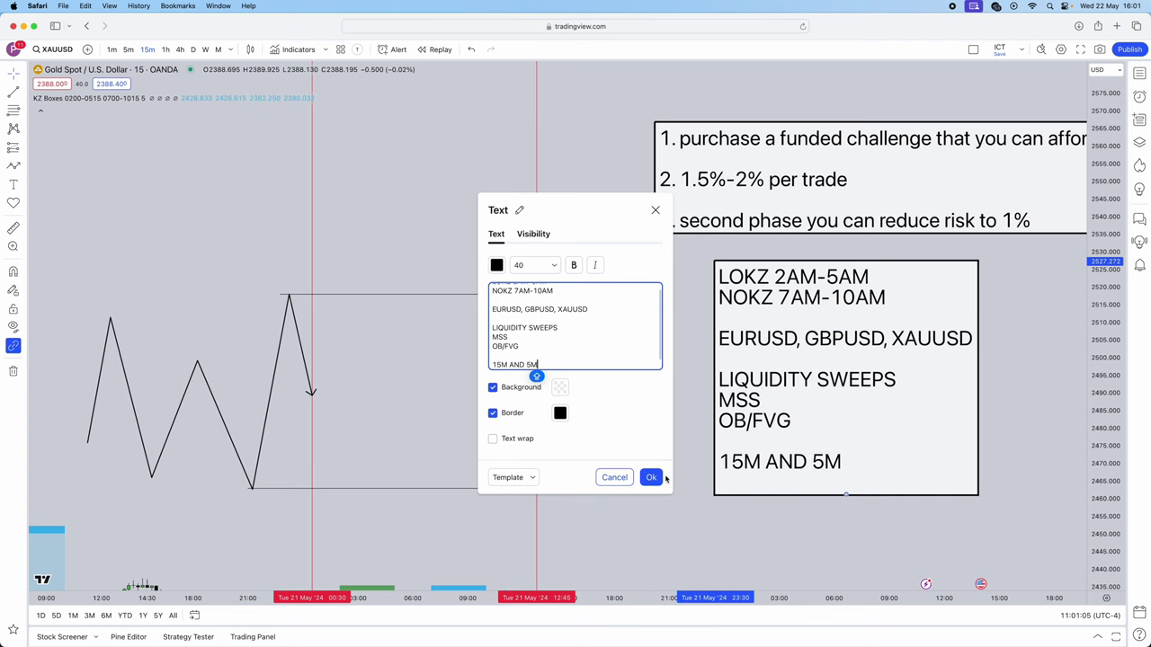
click(652, 477)
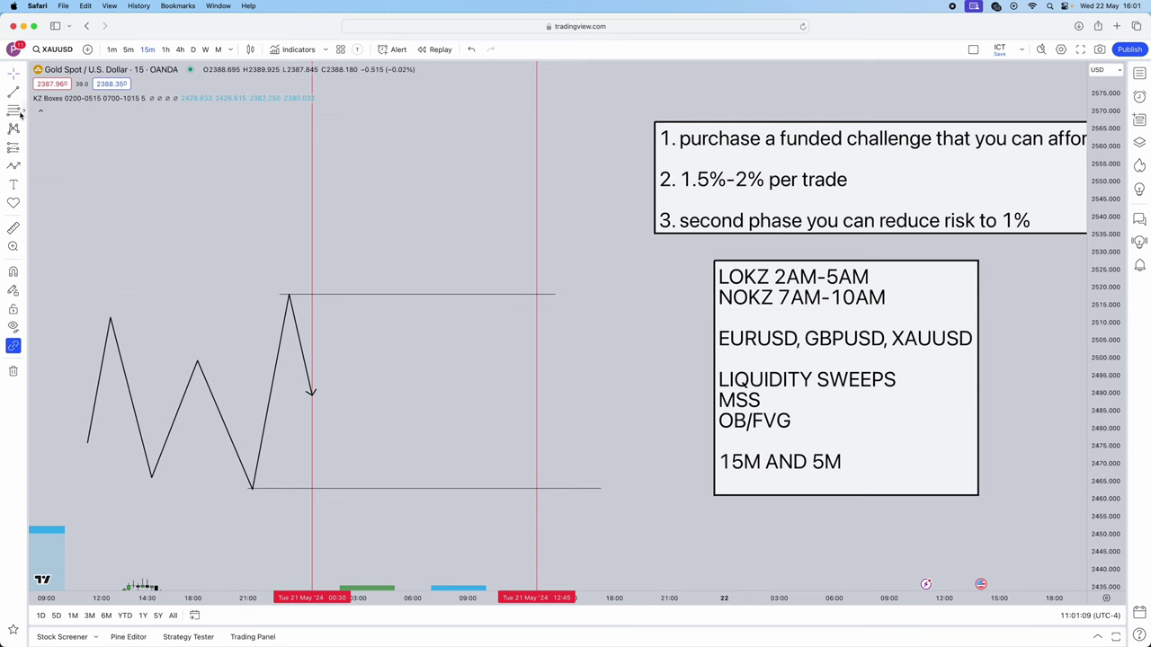
click(14, 164)
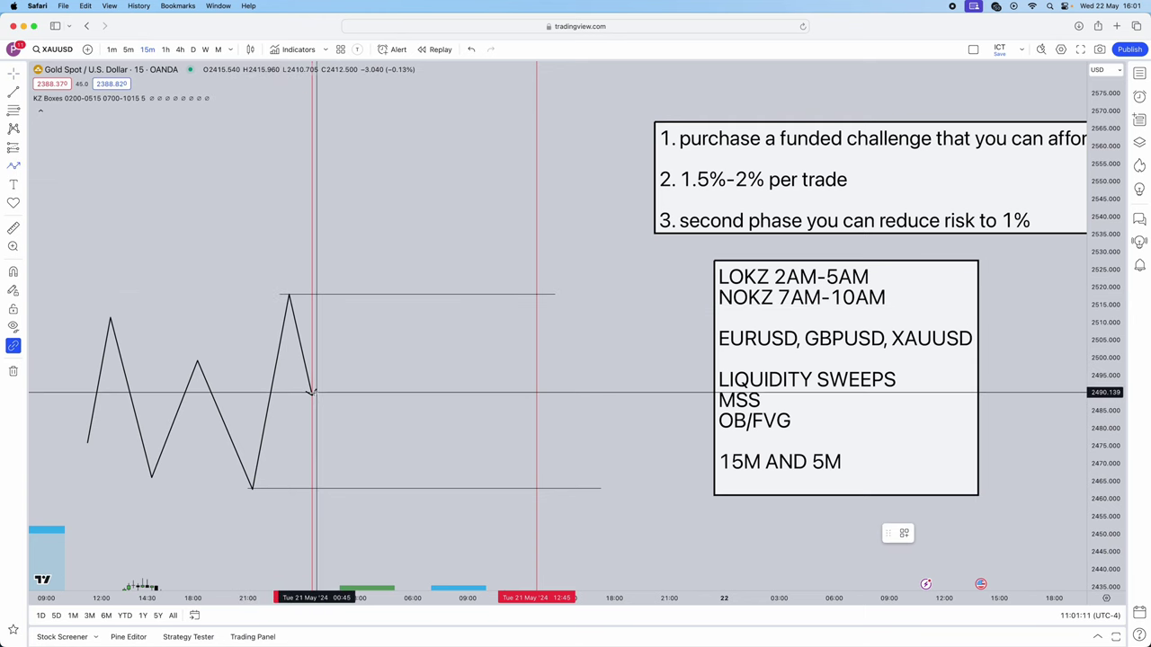
Step: Draw a path from the arrow tip through lower highs, breaking below the low line
click(311, 391)
click(348, 344)
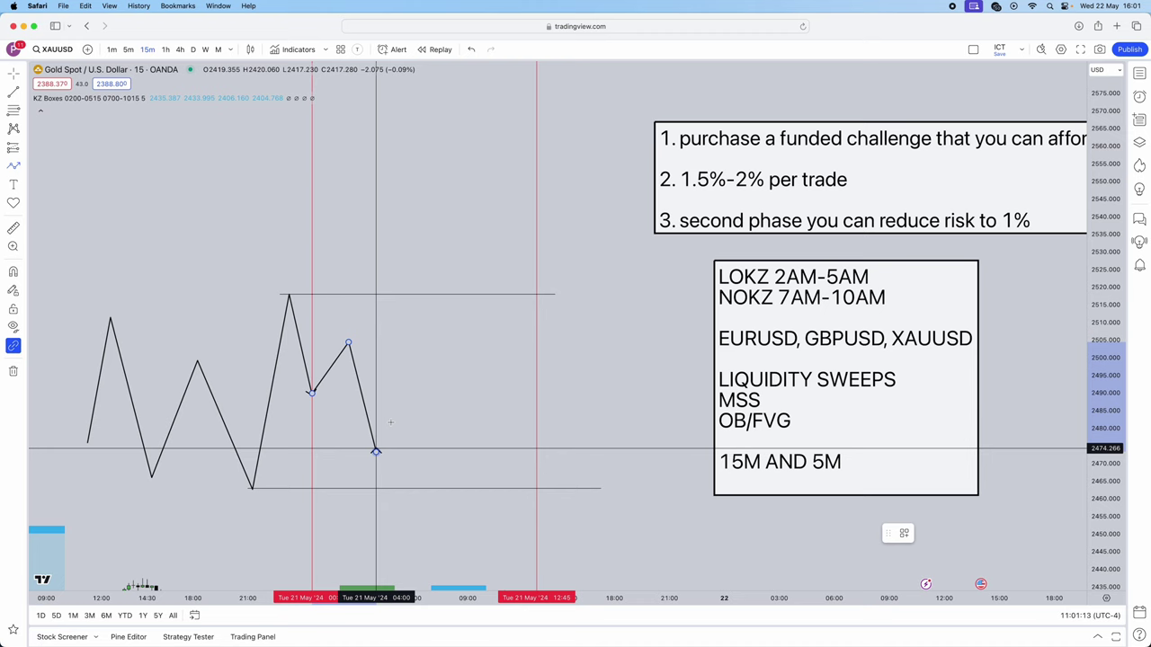
click(376, 451)
click(407, 361)
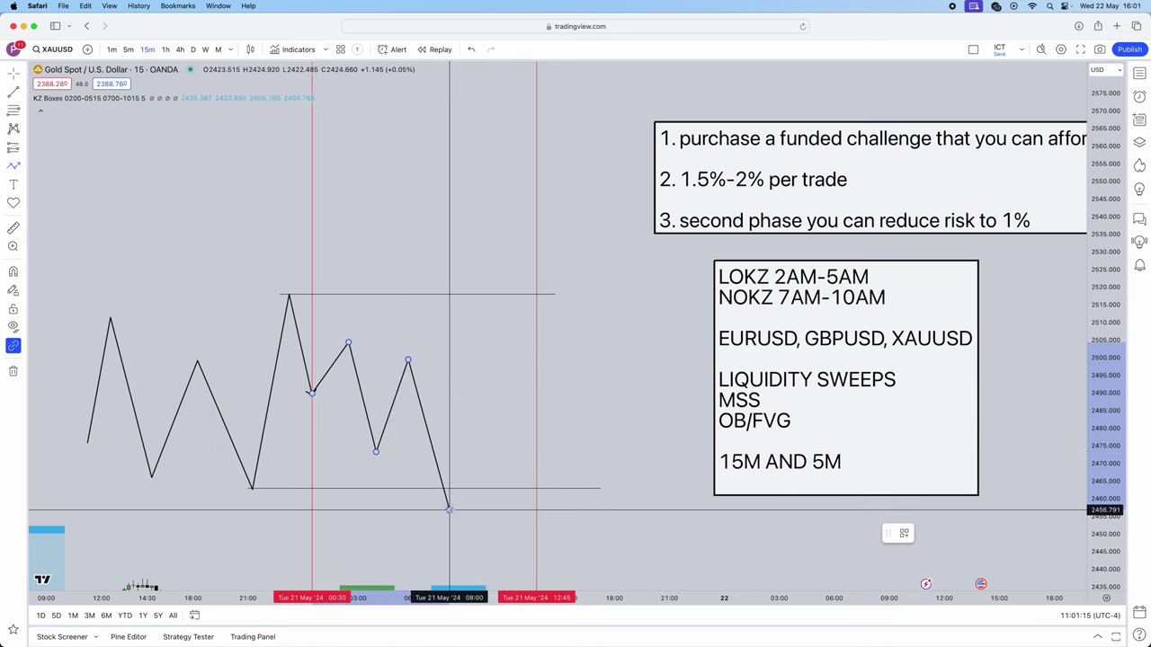
double_click(449, 509)
click(463, 509)
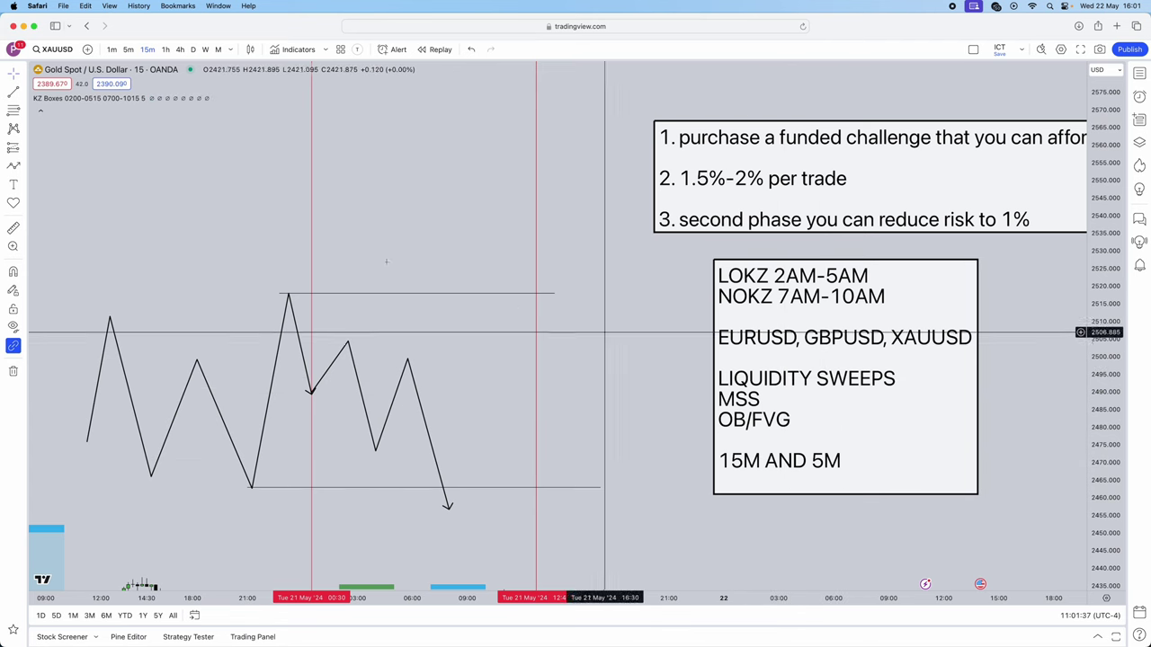
Step: Draw a sweep path dipping below the low line and rallying into an upward arrow
click(14, 167)
click(448, 488)
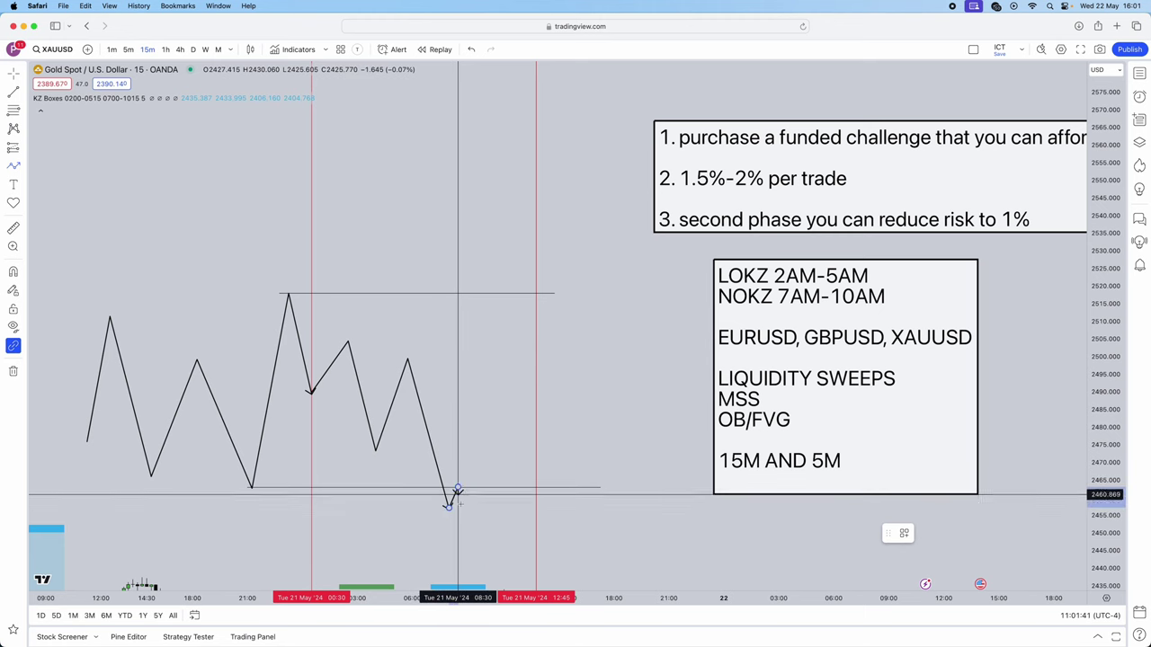
click(457, 487)
click(467, 520)
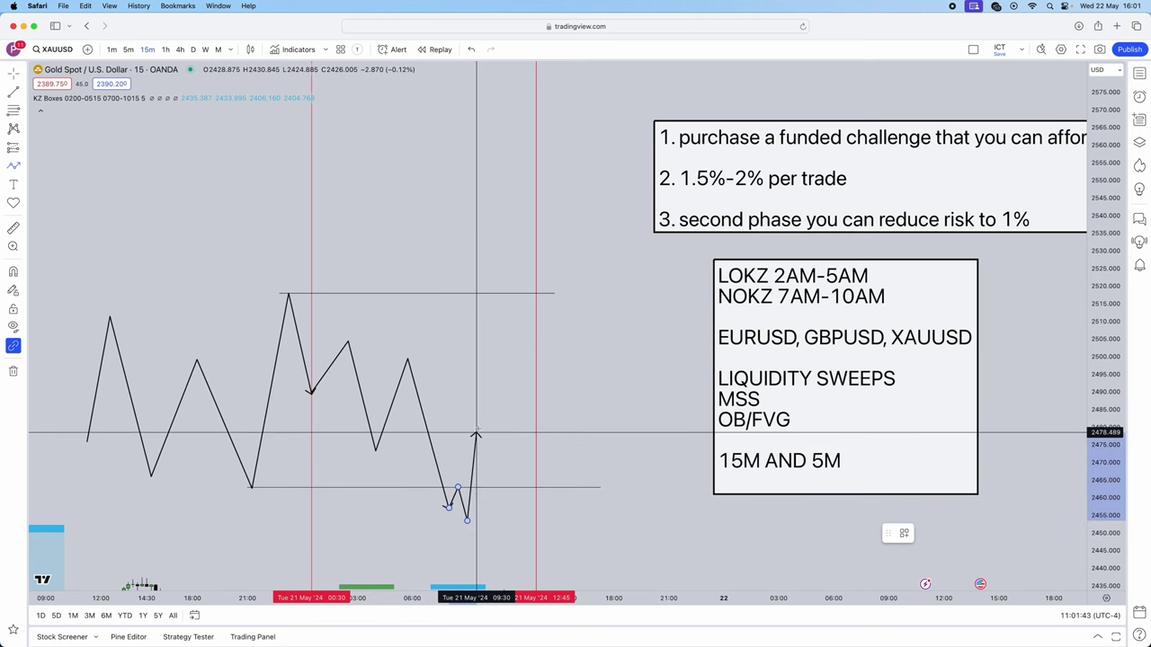
double_click(481, 427)
click(500, 505)
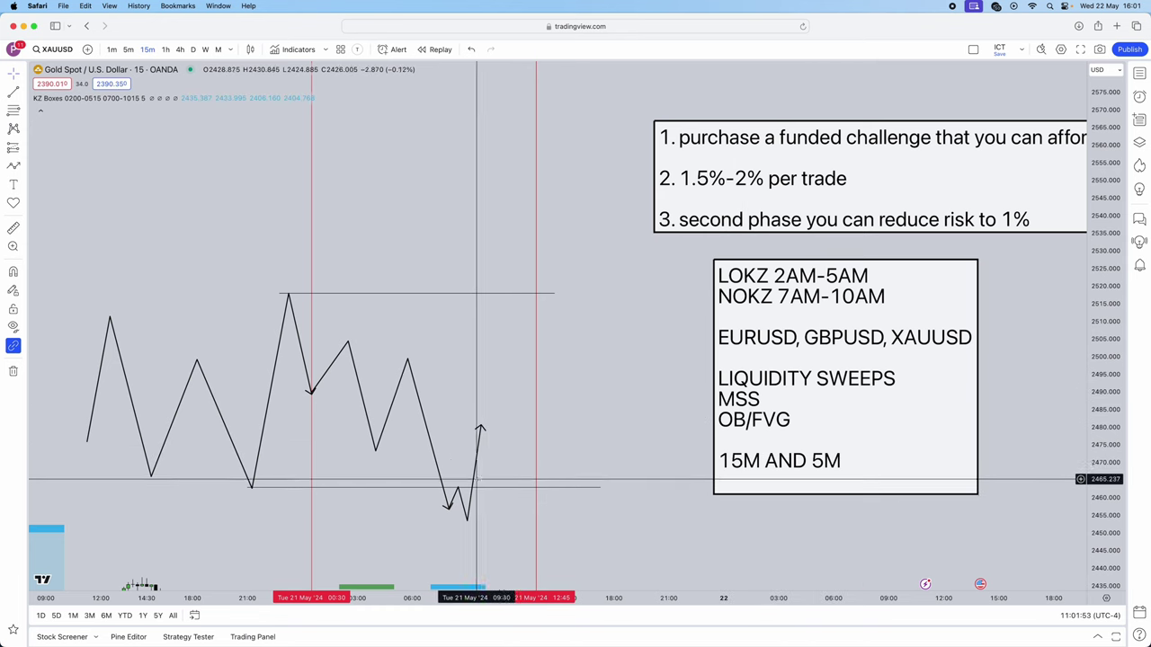
Step: Draw a pink order-block box just under the low liquidity line at the reversal
click(24, 150)
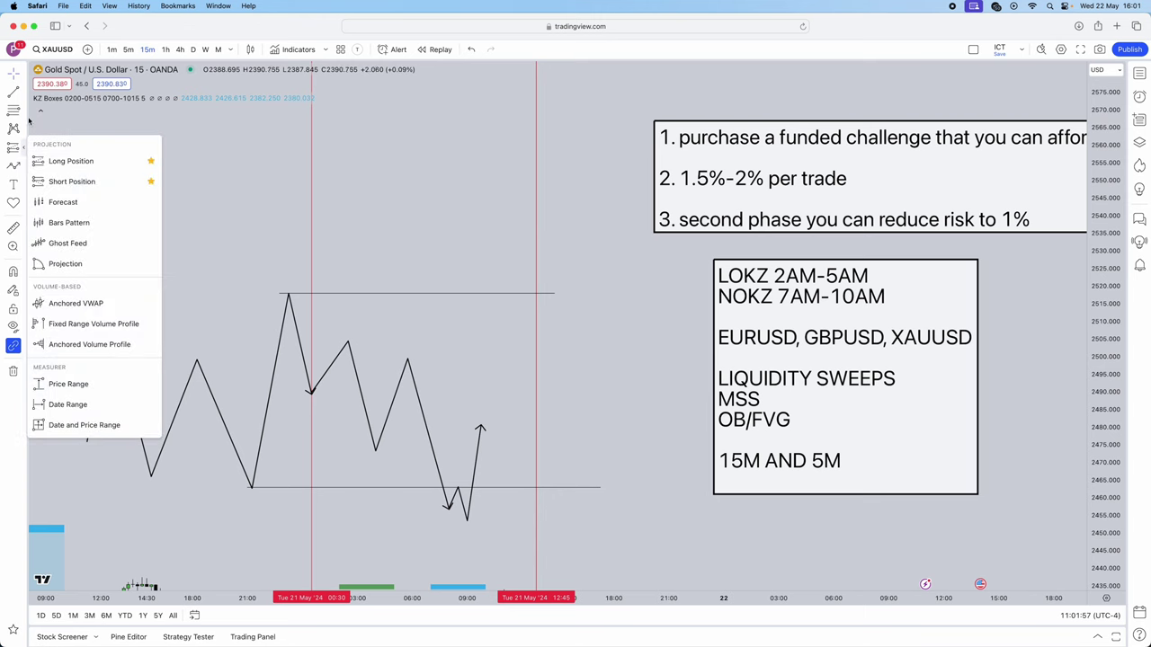
click(22, 182)
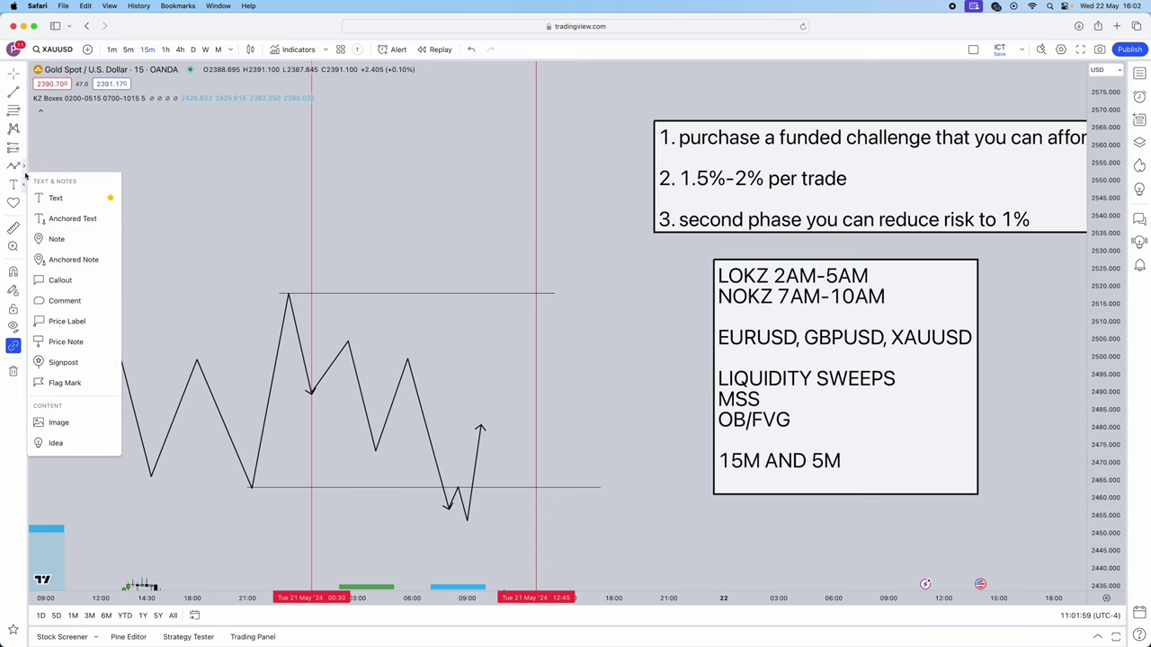
click(25, 168)
click(70, 349)
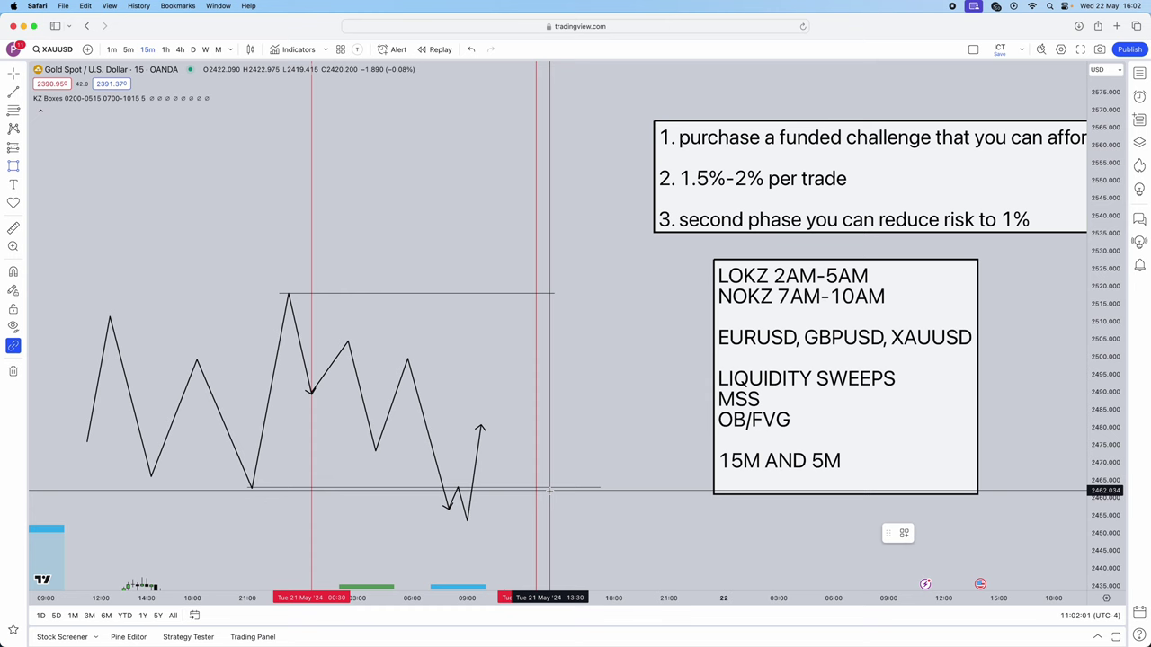
mouse_move(467, 488)
mouse_down()
mouse_move(470, 509)
mouse_move(550, 517)
mouse_up()
key(Escape)
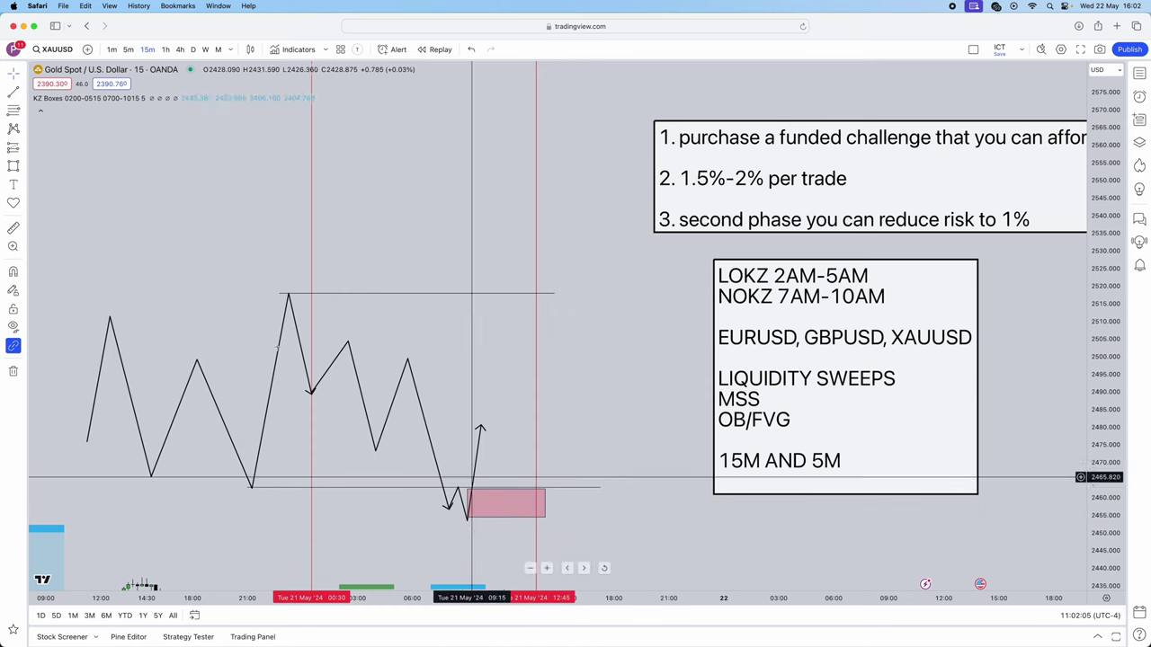
click(24, 169)
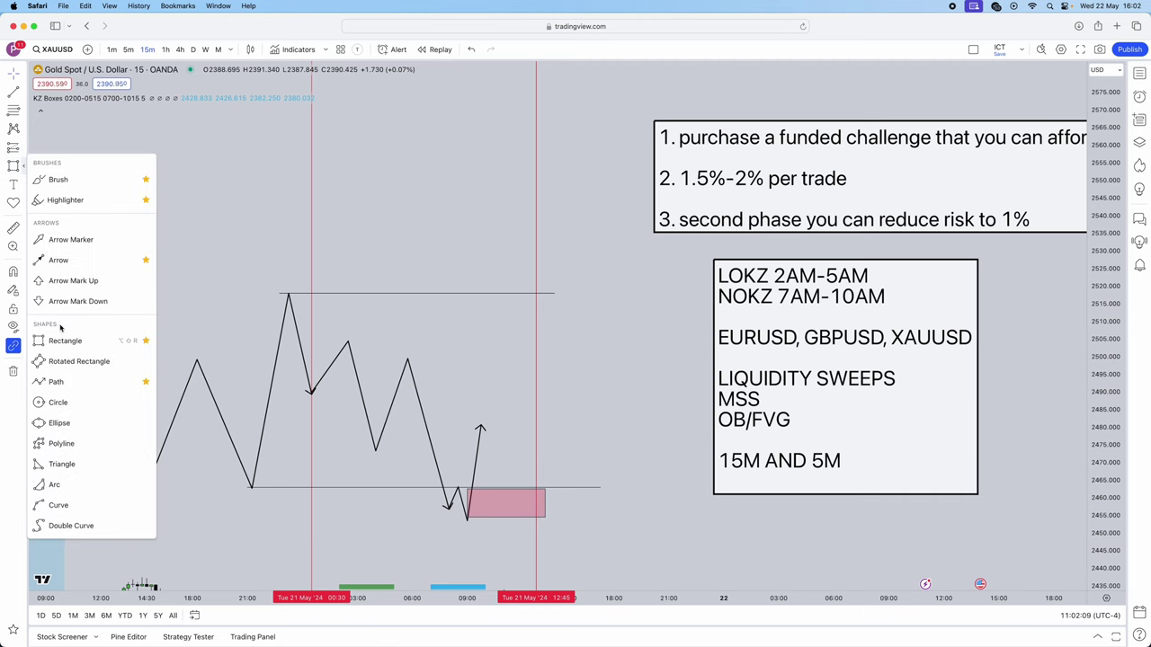
click(77, 382)
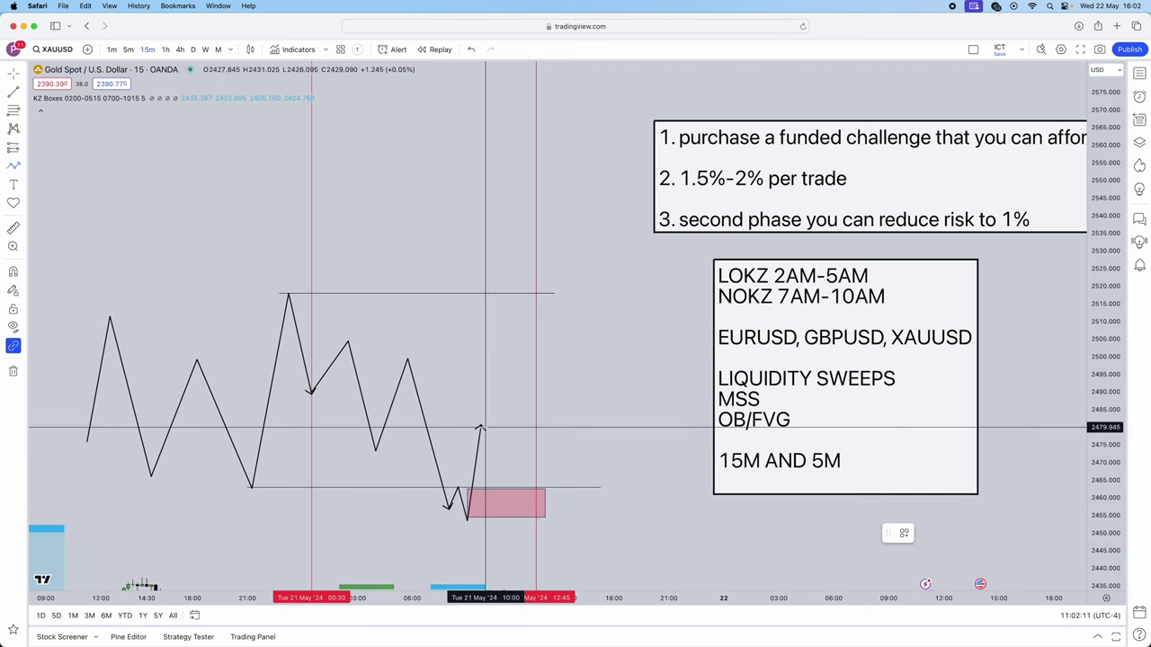
Step: Finish a path retesting the pink box up to an arrow near the high line, coloured red
click(499, 499)
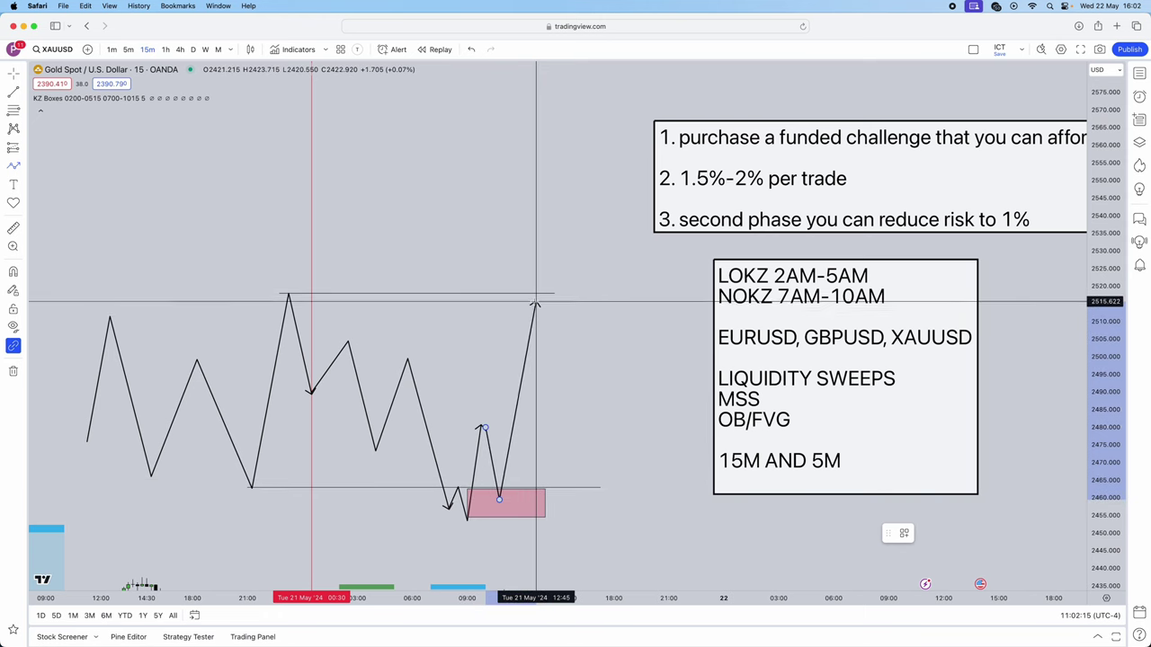
double_click(521, 357)
click(517, 483)
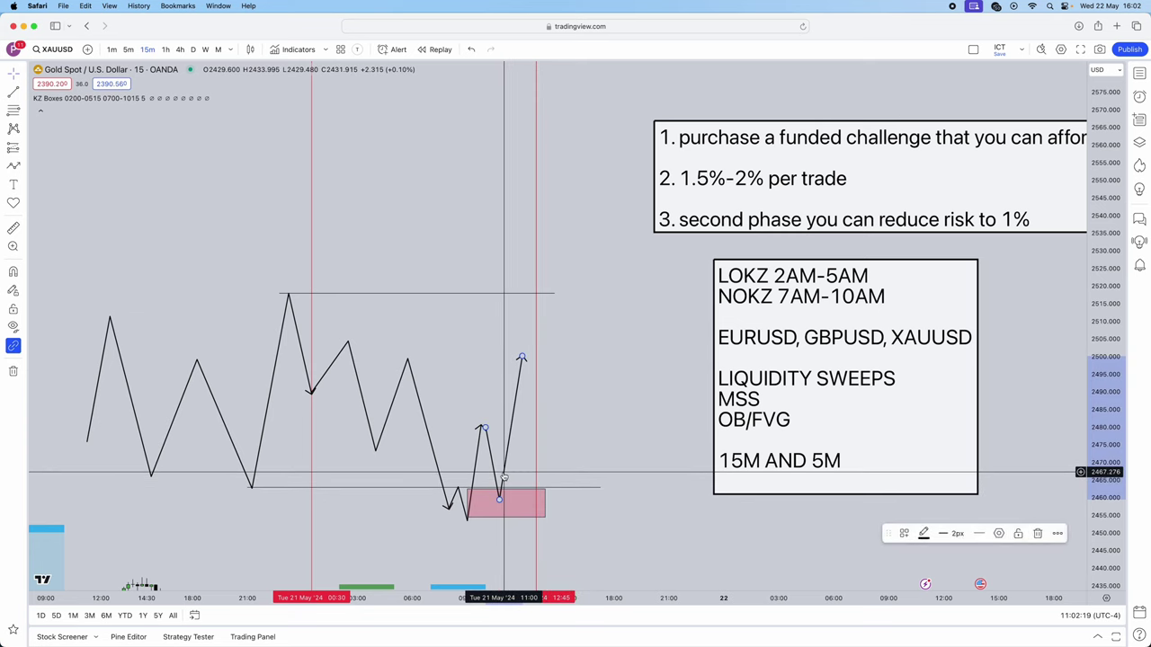
double_click(520, 358)
click(528, 340)
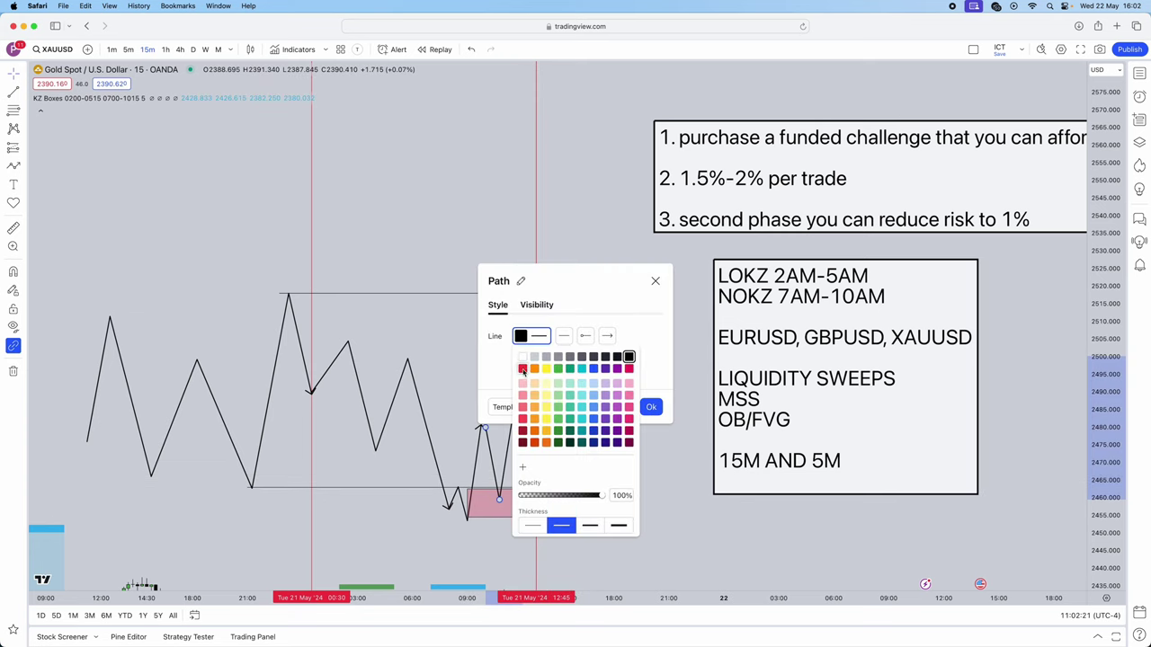
click(523, 368)
click(652, 406)
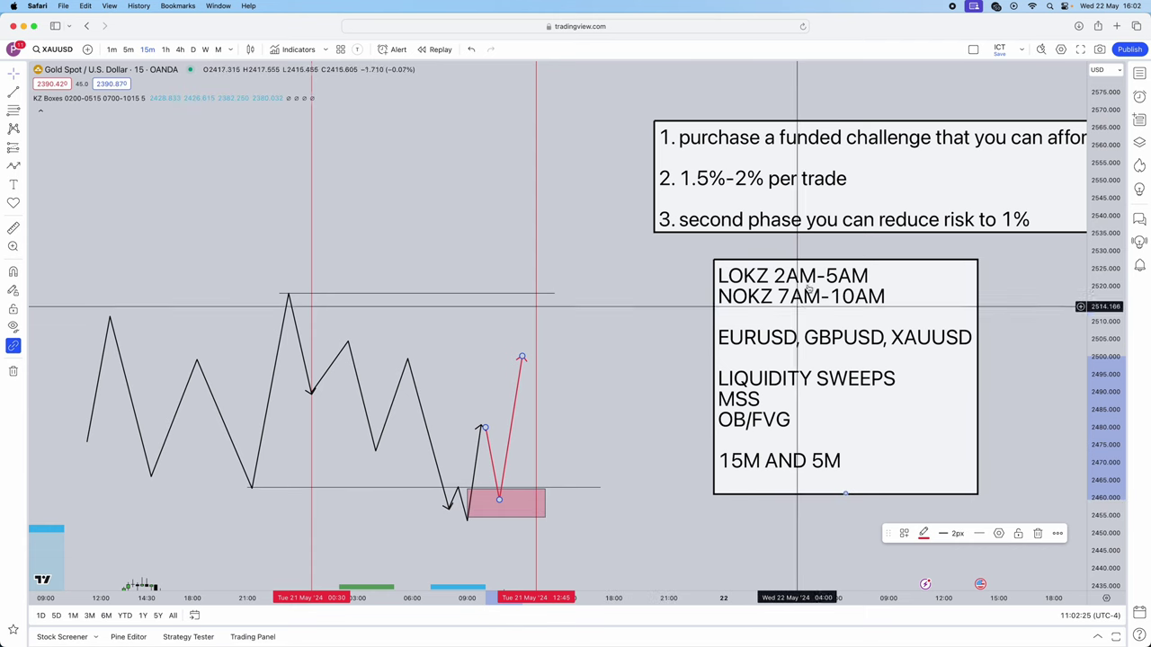
Step: Move the funded-challenge rules box up and left, then bring Telegram fully on screen
drag(746, 180, 673, 141)
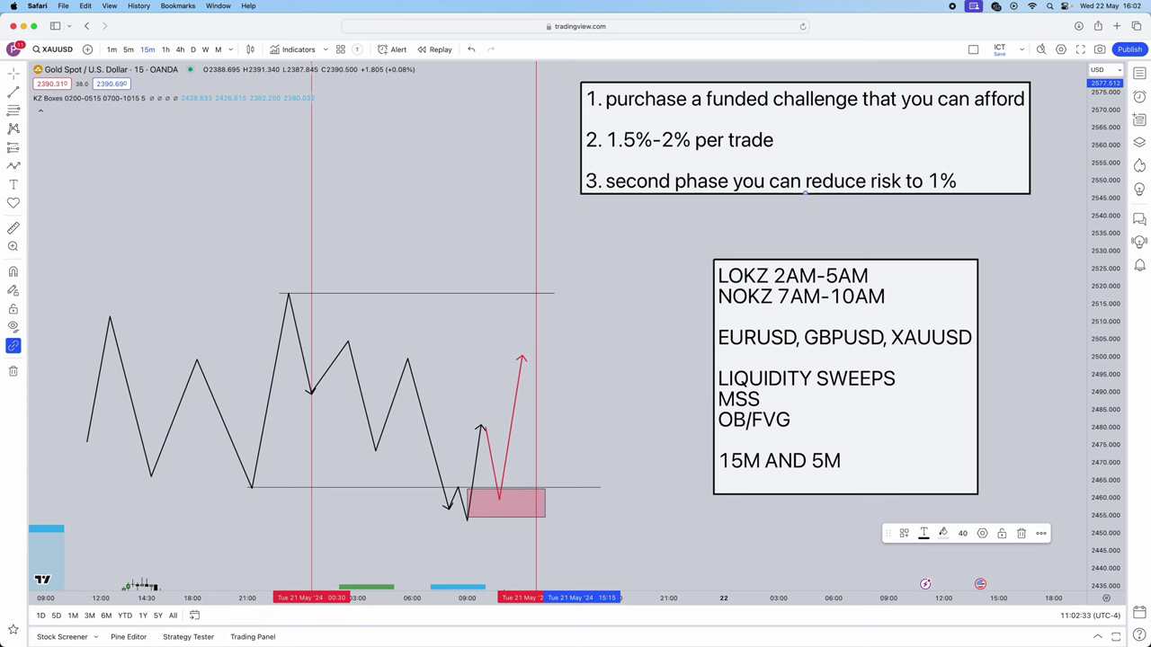
key(super+Tab)
drag(183, 82, 690, 50)
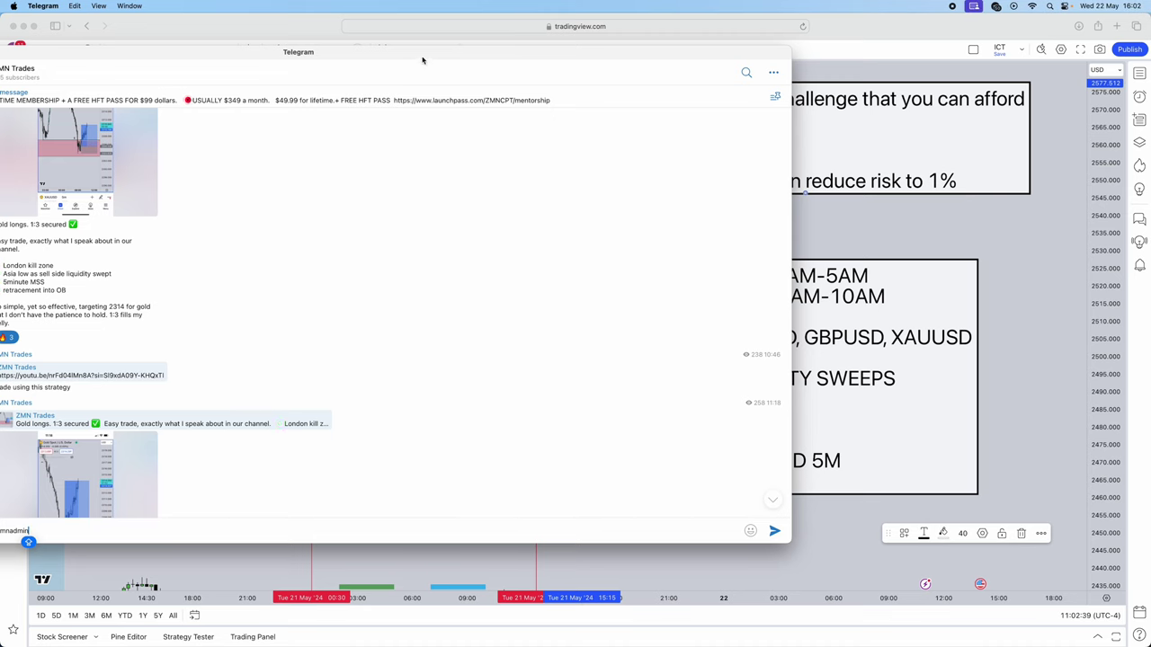
Step: Scroll through the Telegram channel's earlier trade and payout posts, then minimize Telegram
drag(423, 60, 472, 57)
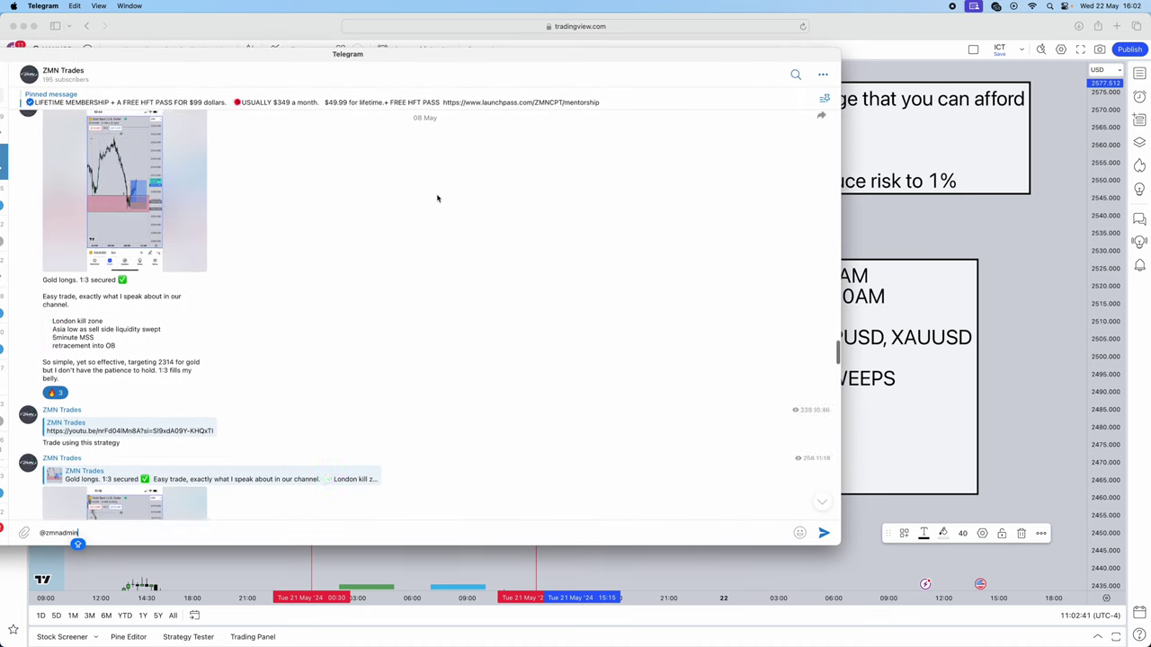
scroll(437, 198, down, 10)
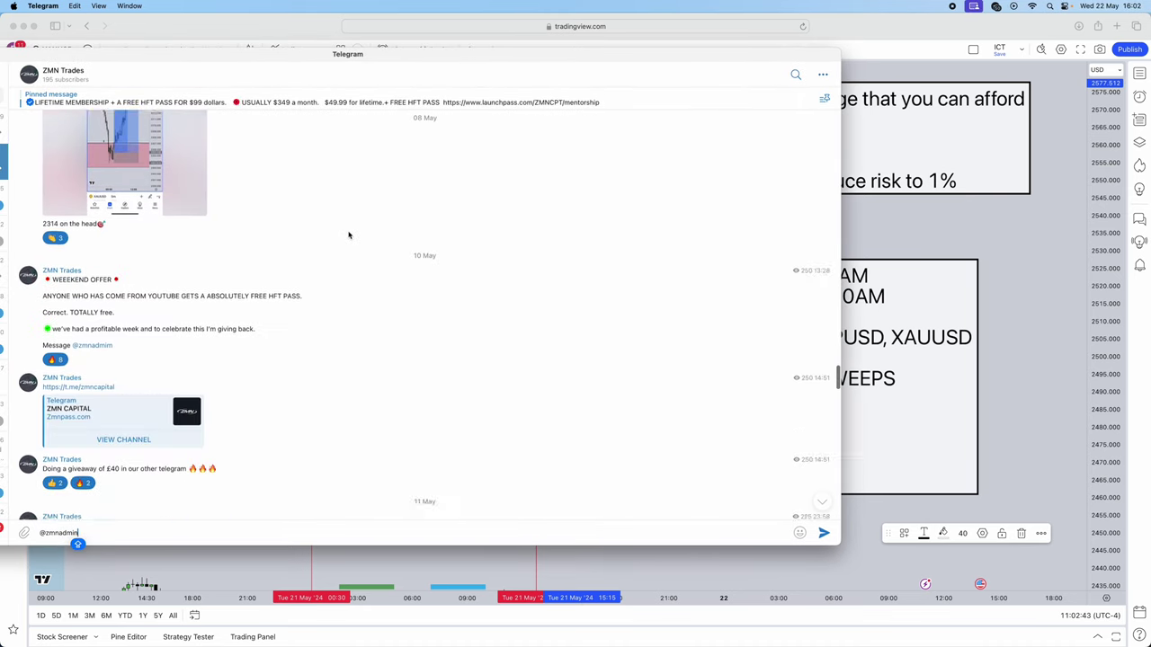
scroll(351, 234, down, 1)
scroll(297, 243, up, 10)
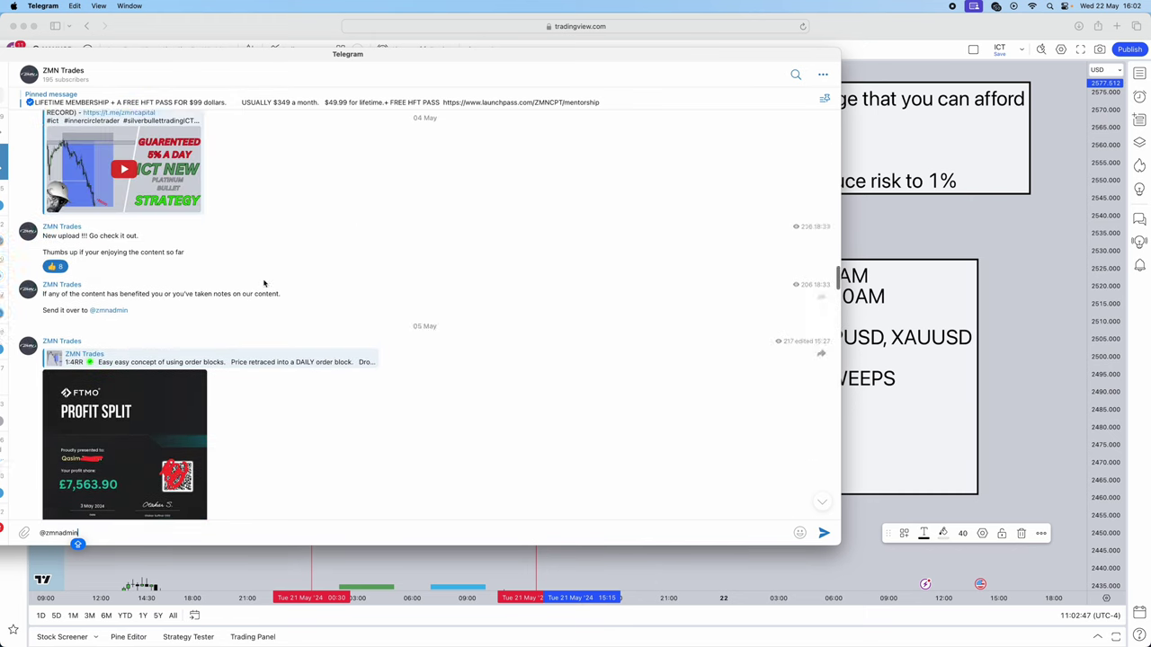
scroll(417, 249, down, 10)
scroll(417, 250, down, 10)
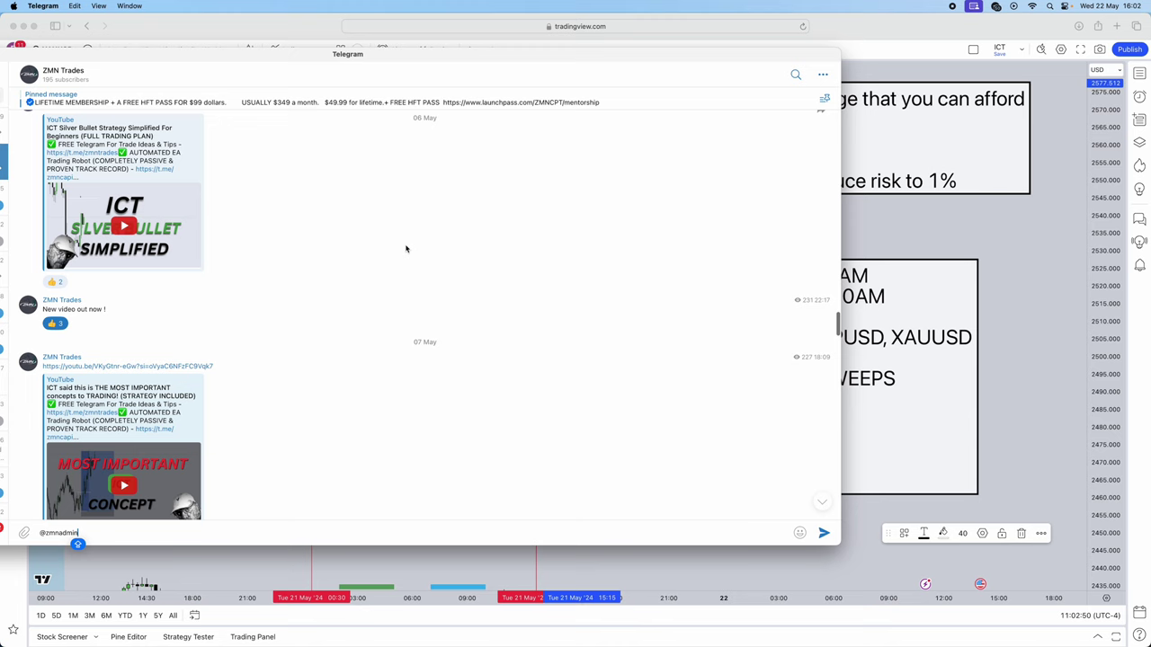
scroll(412, 245, down, 5)
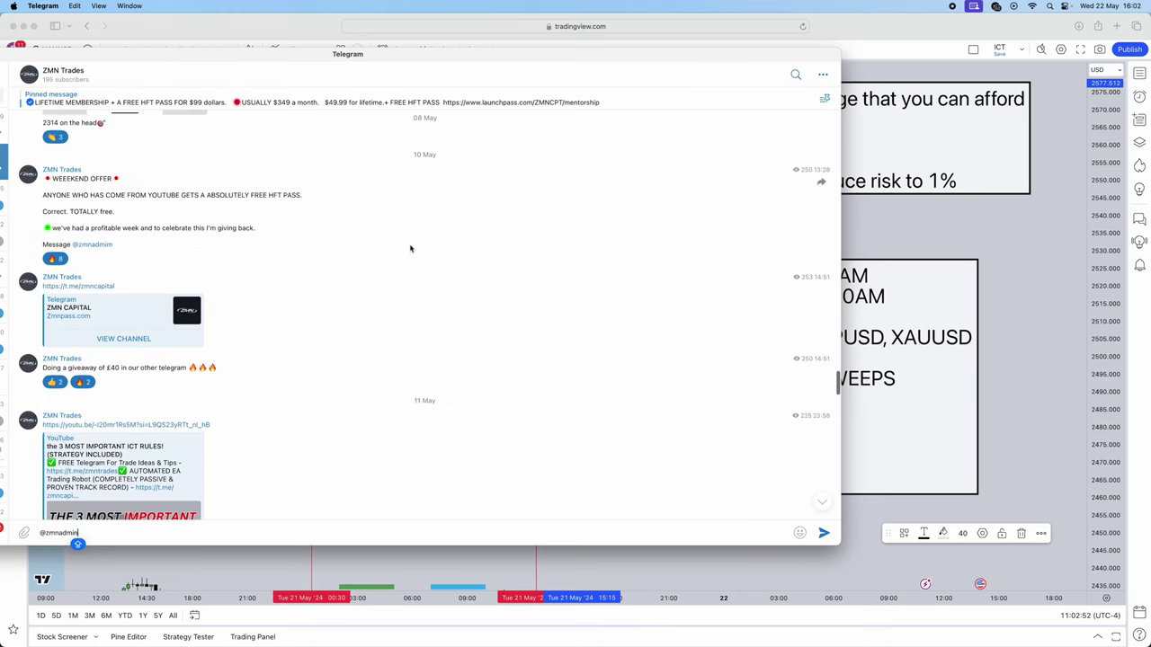
scroll(431, 342, down, 5)
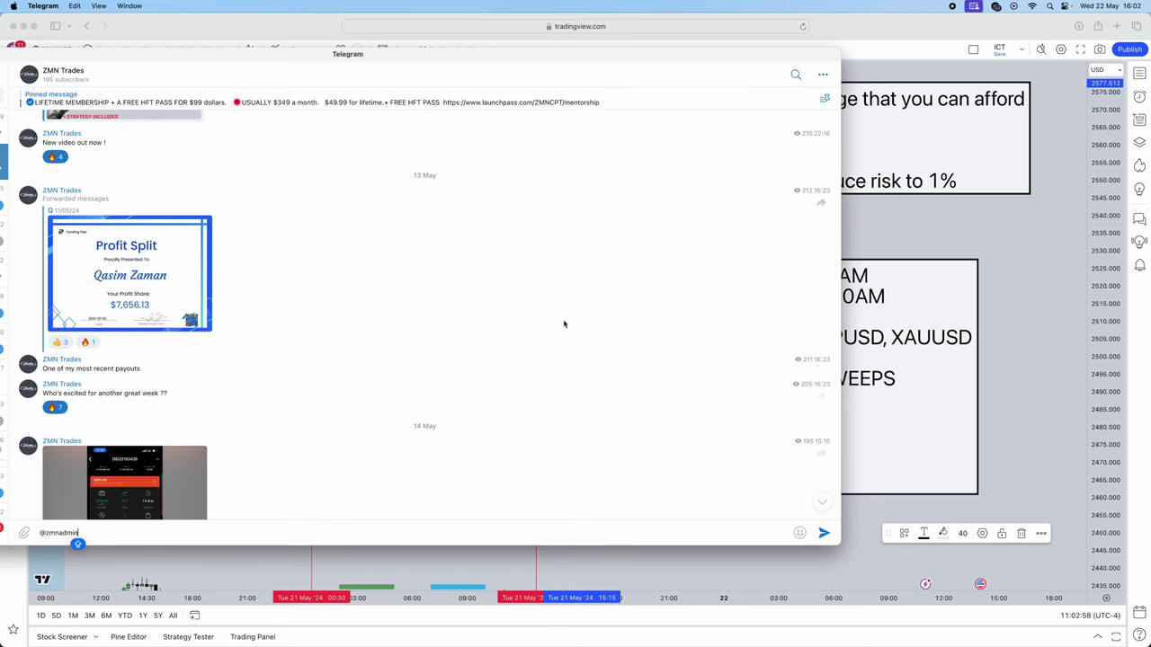
scroll(540, 297, down, 3)
key(super+m)
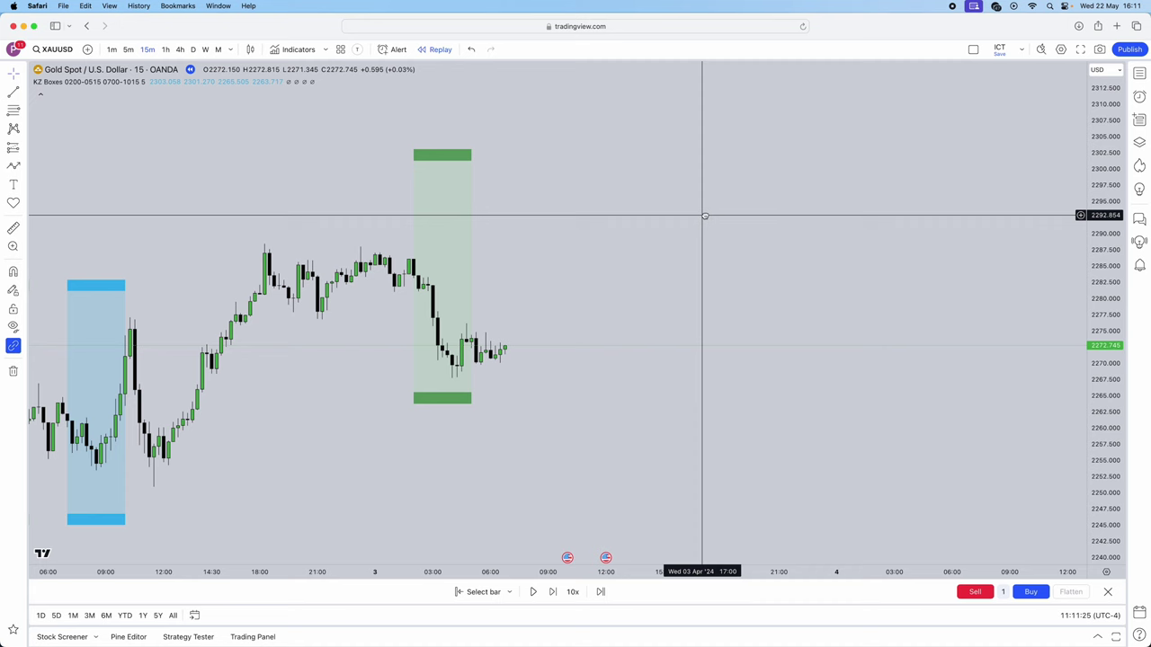
Step: Pan the XAUUSD 15-minute replay chart to frame the 2–3 April kill-zone sessions
scroll(707, 215, down, 2)
scroll(683, 238, right, 2)
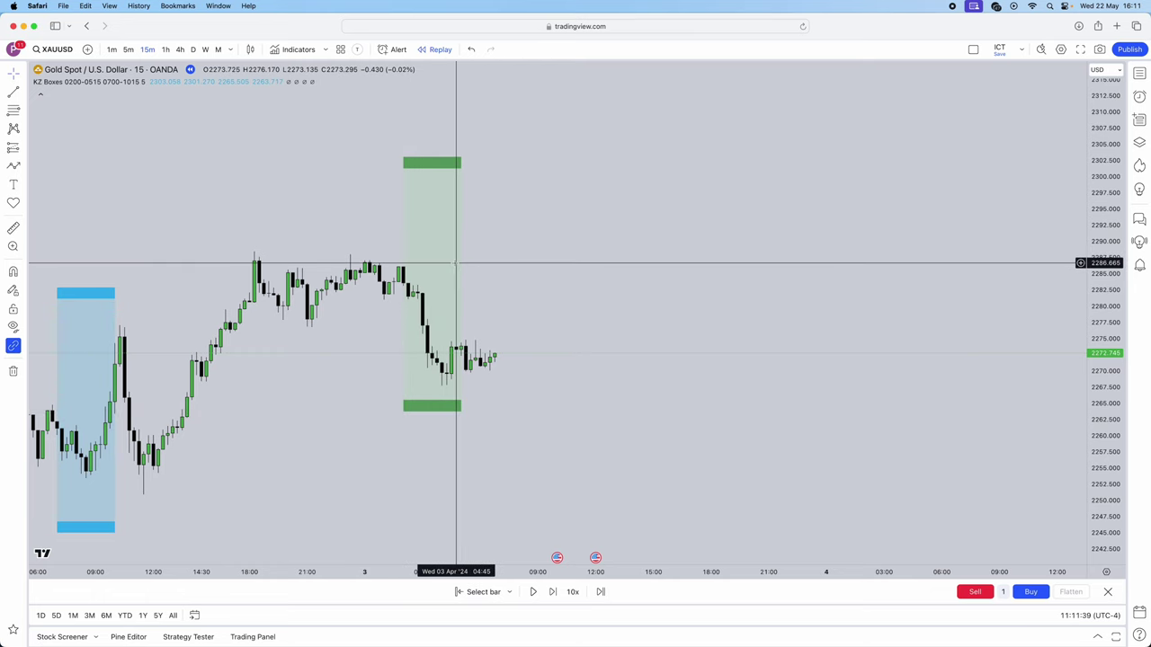
scroll(90, 308, left, 2)
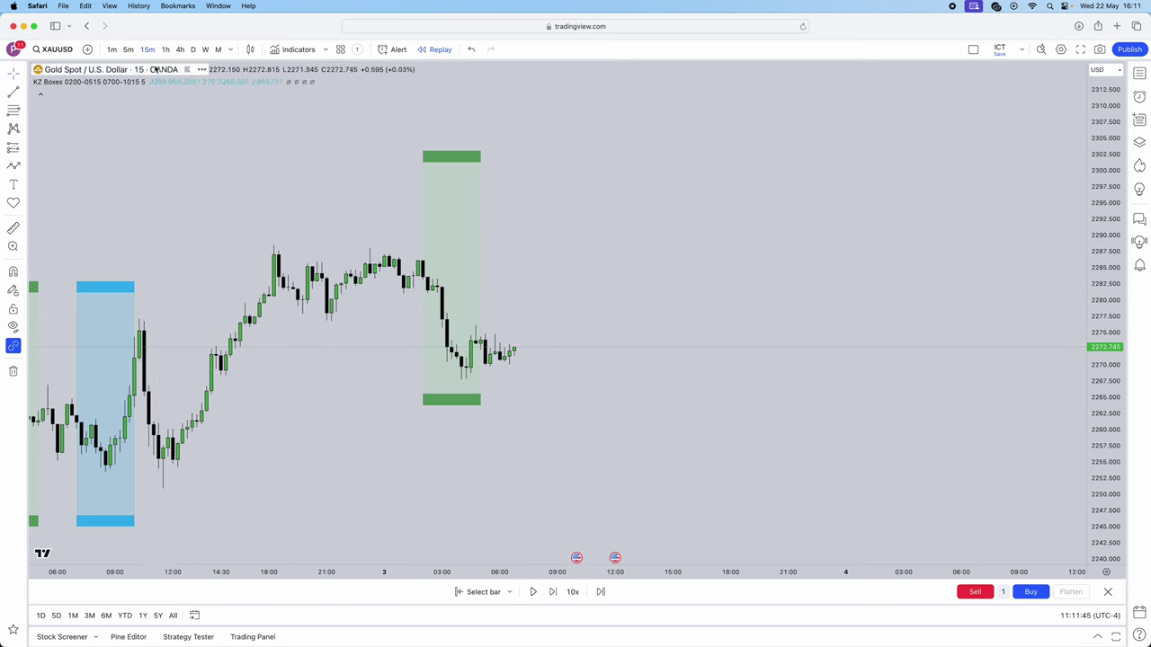
Step: Search indicators for 'KX', close the search, then review KZ Boxes style colours and cancel
click(299, 50)
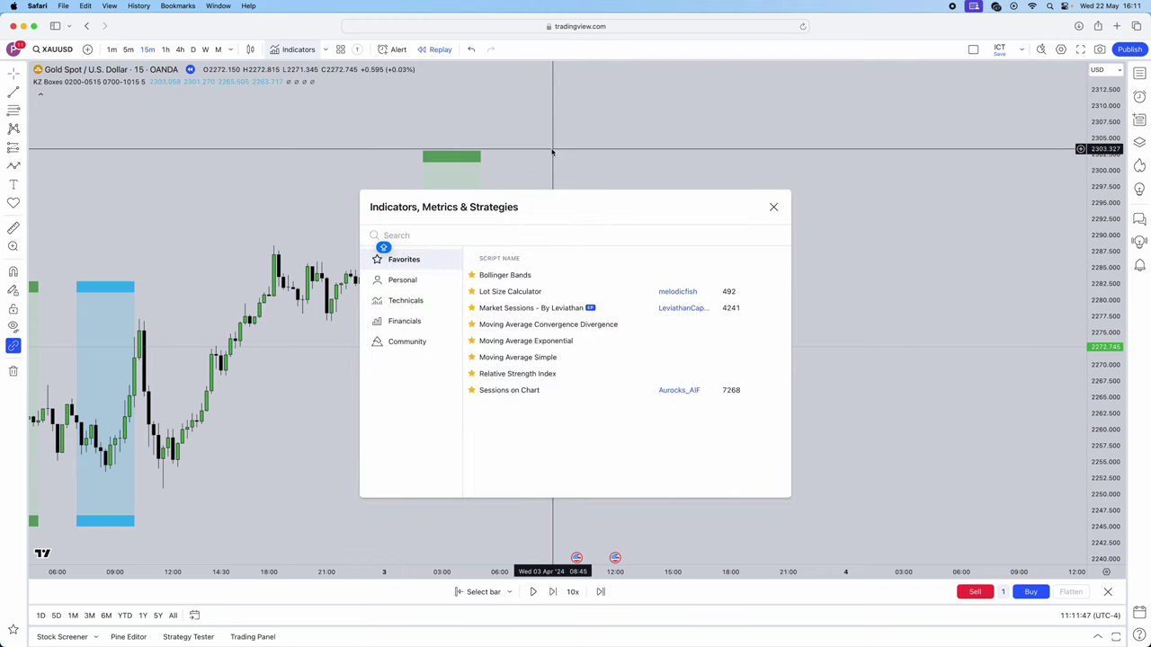
text(KX)
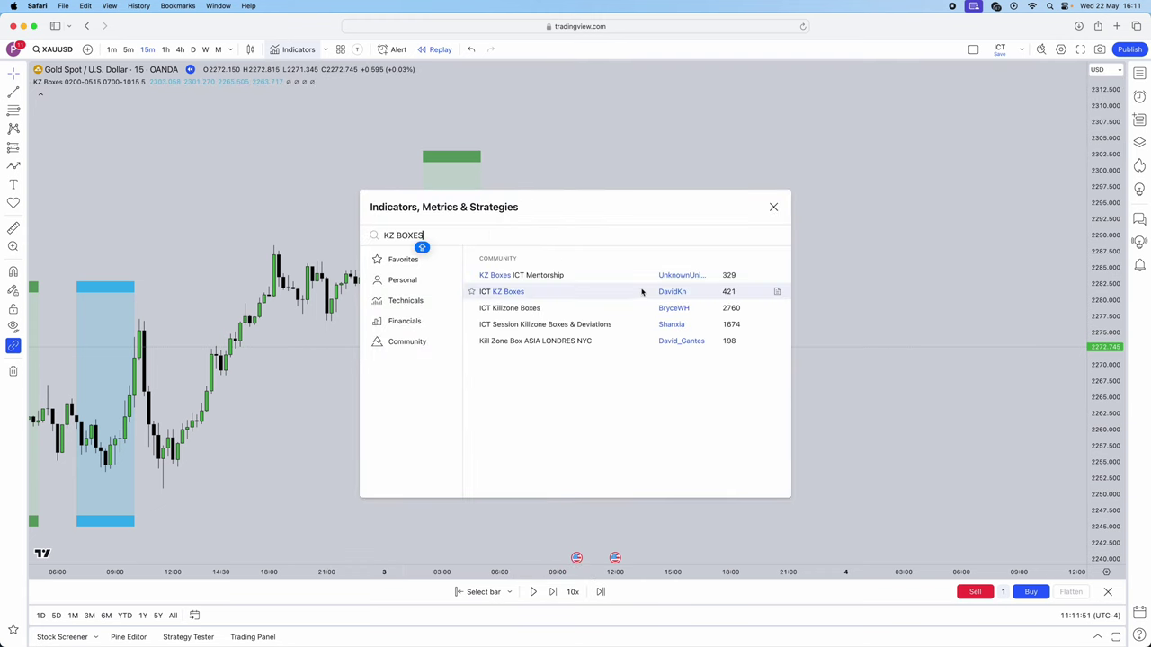
click(770, 208)
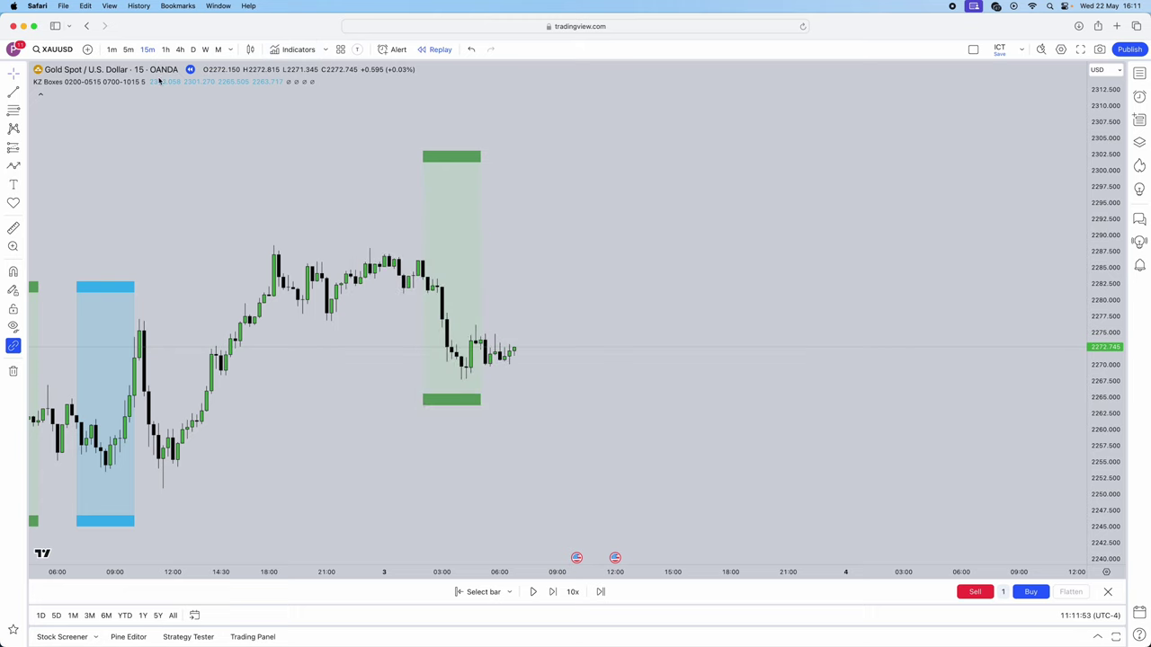
click(168, 82)
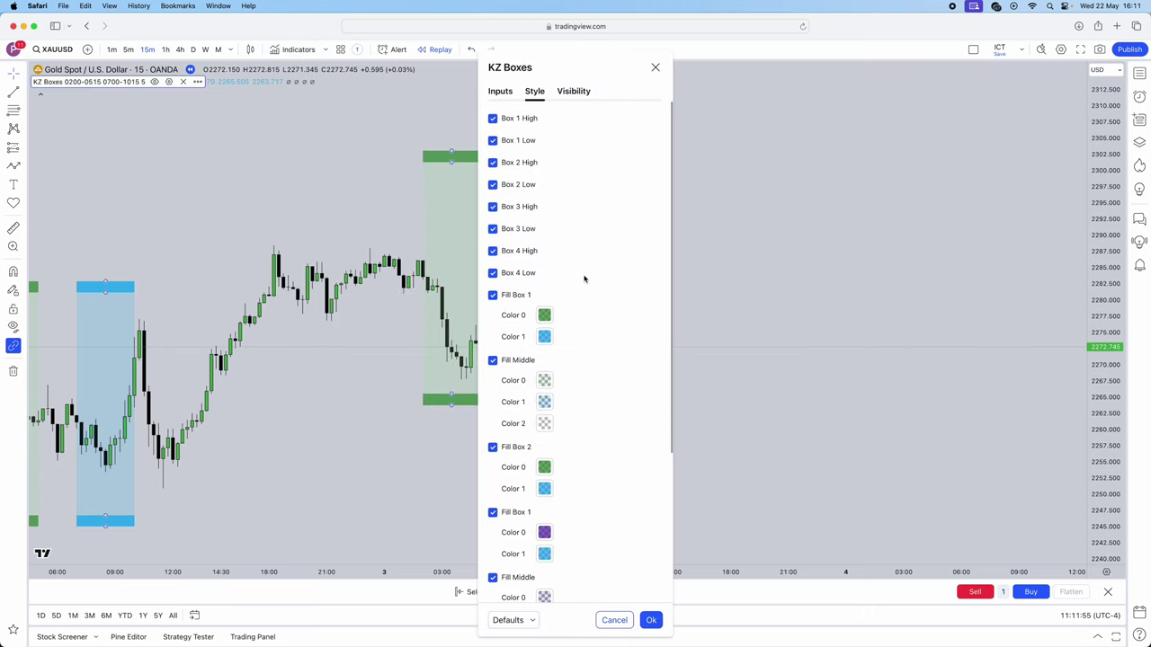
scroll(585, 279, down, 2)
scroll(588, 306, up, 2)
scroll(606, 314, down, 4)
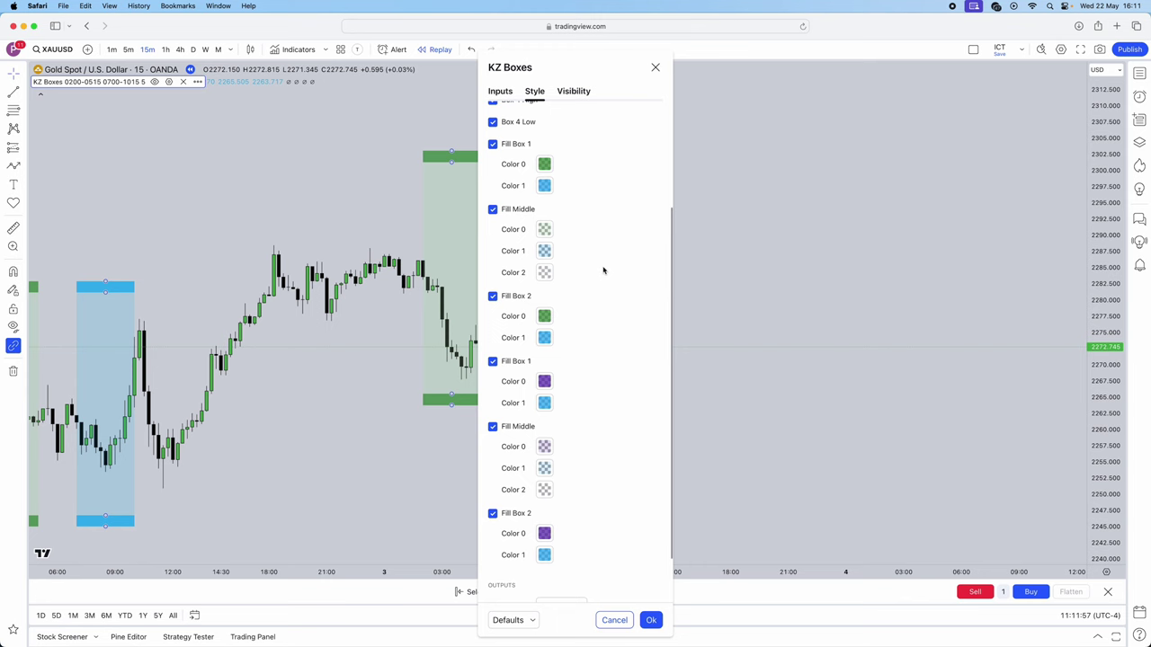
scroll(604, 270, down, 2)
click(614, 620)
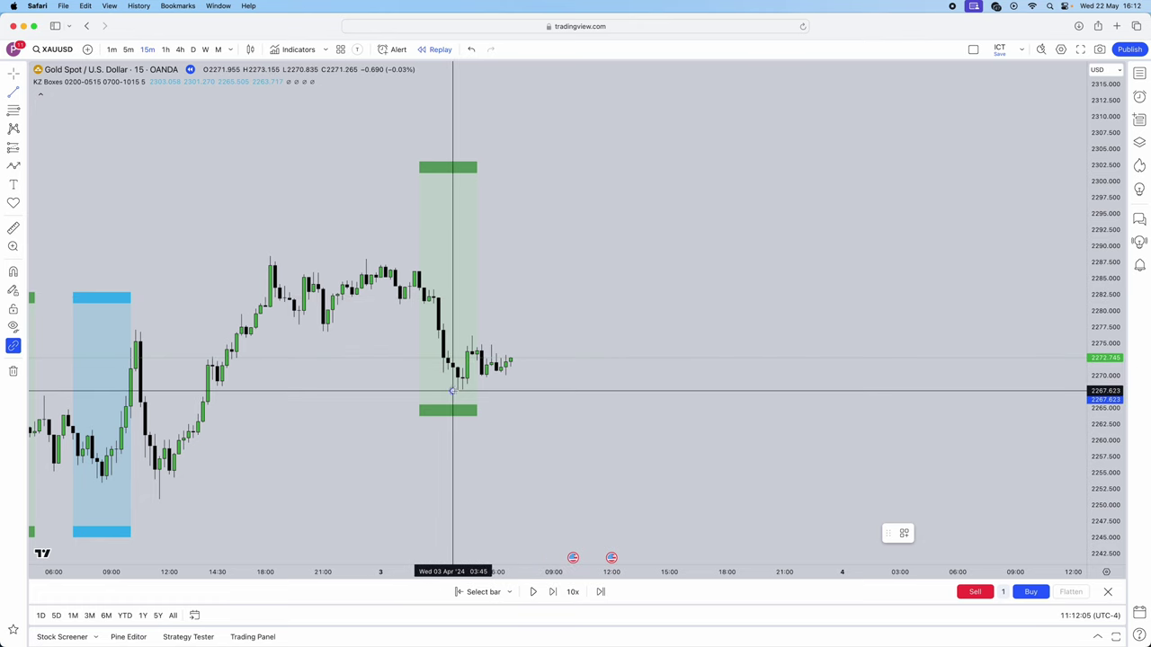
Step: Draw lines at the recent low and the high near 2276, applying the liquidity template to the low line
click(589, 390)
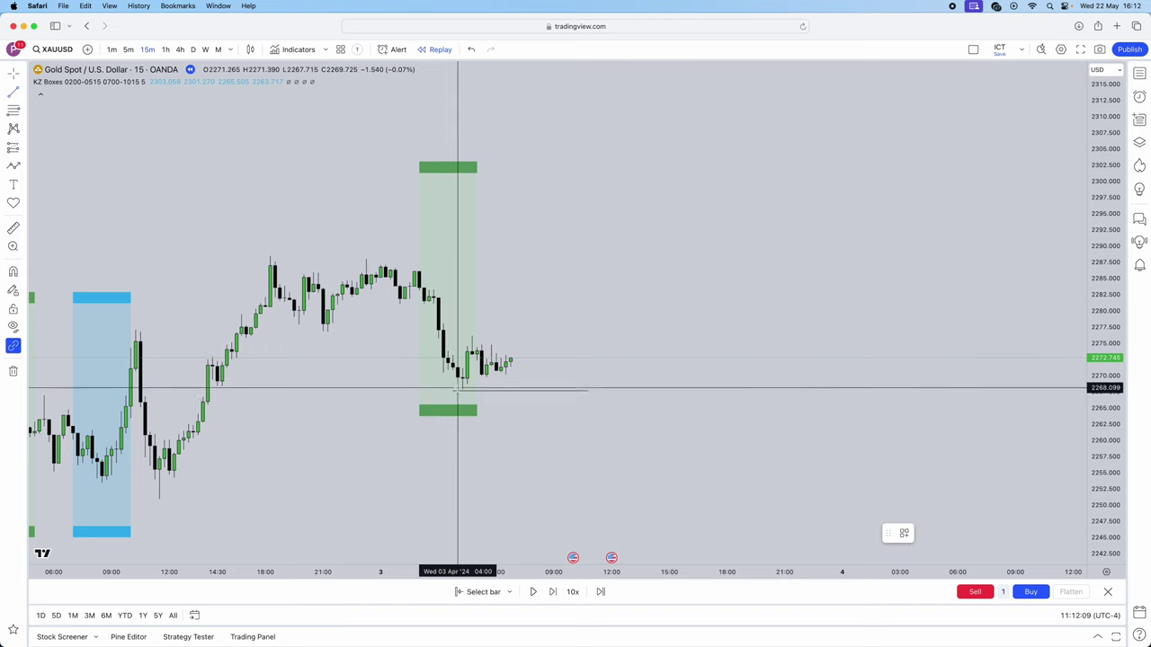
click(467, 336)
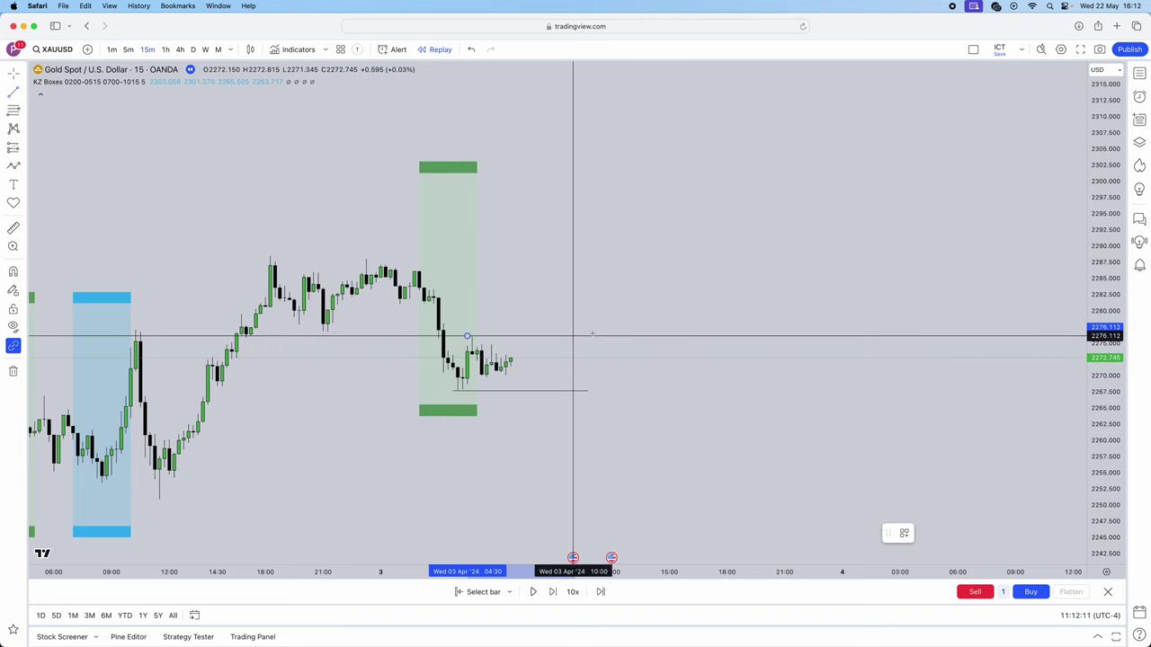
double_click(588, 390)
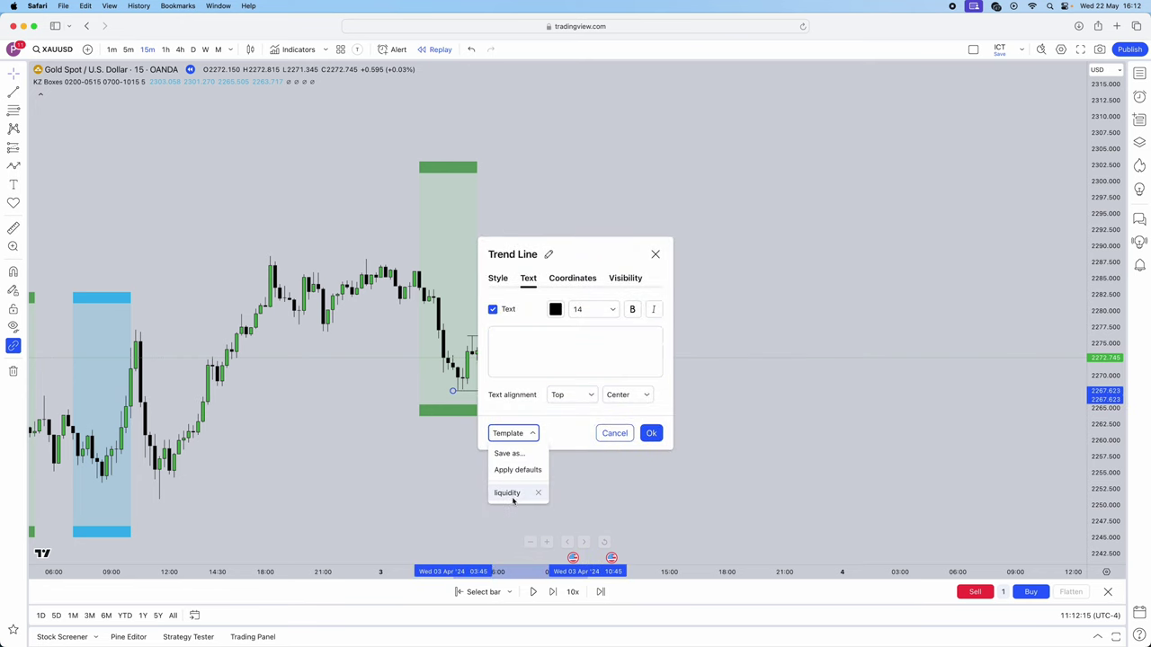
click(507, 493)
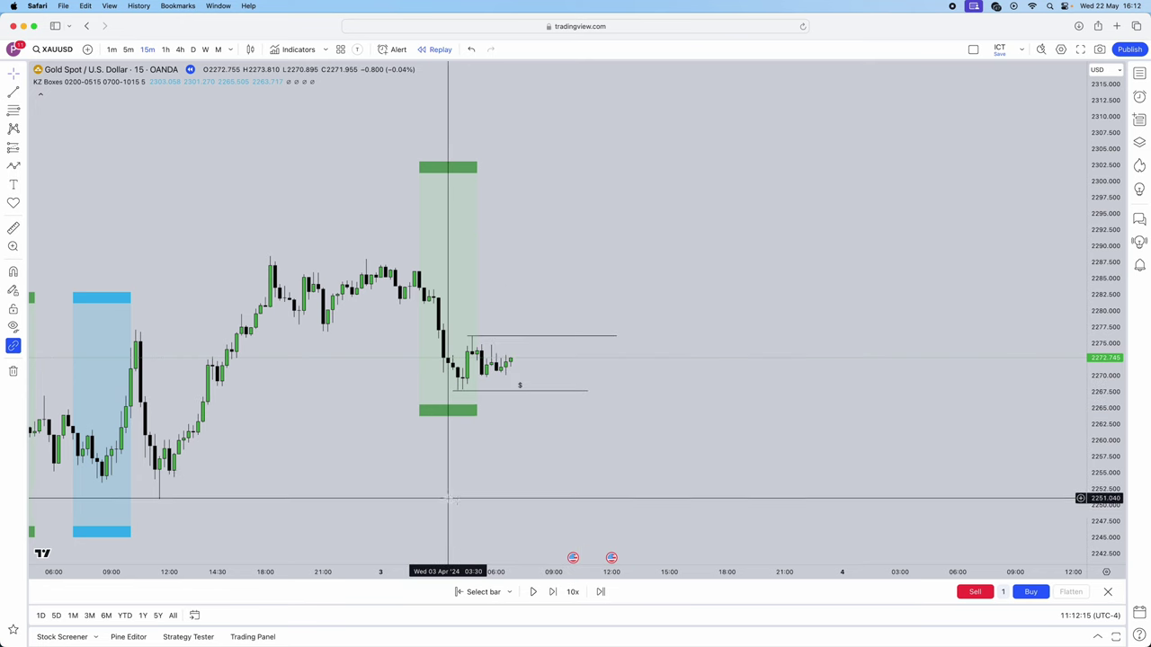
Step: Advance the replay seven bars into the New York session
click(552, 593)
click(552, 593)
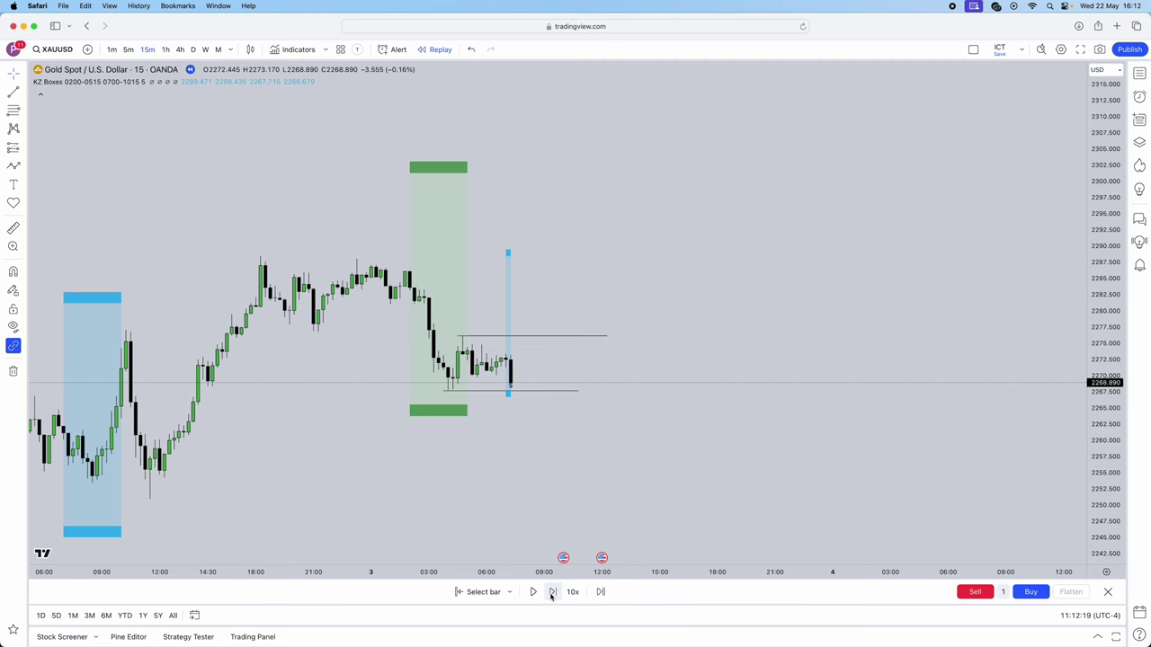
click(552, 592)
click(552, 593)
click(553, 593)
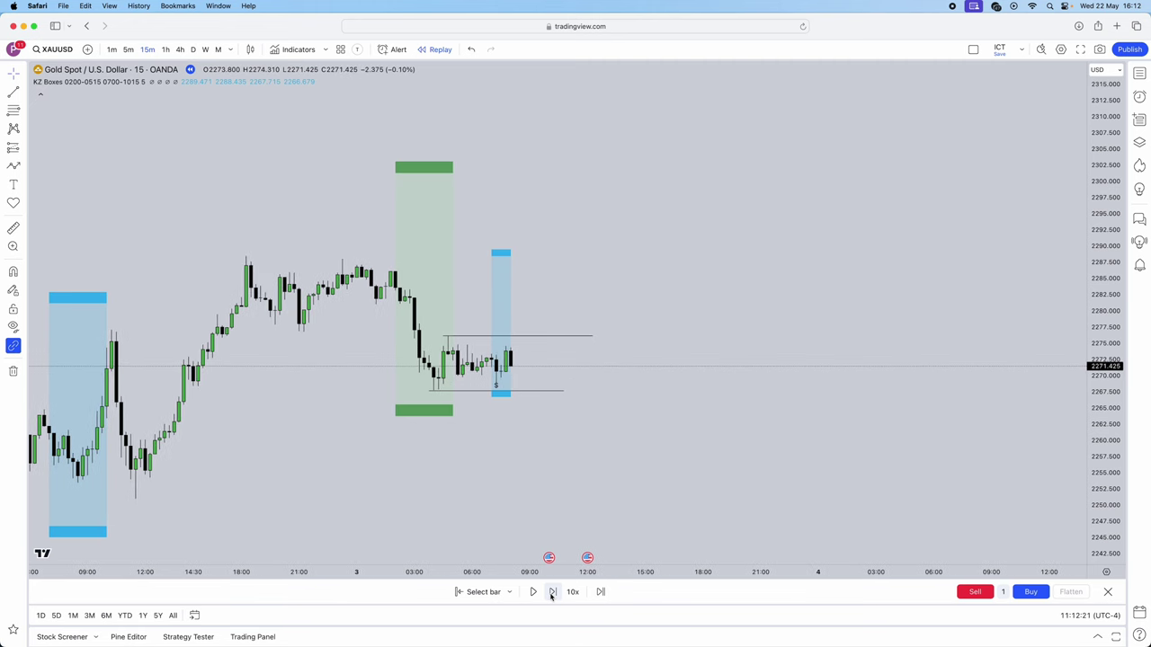
click(552, 592)
click(552, 592)
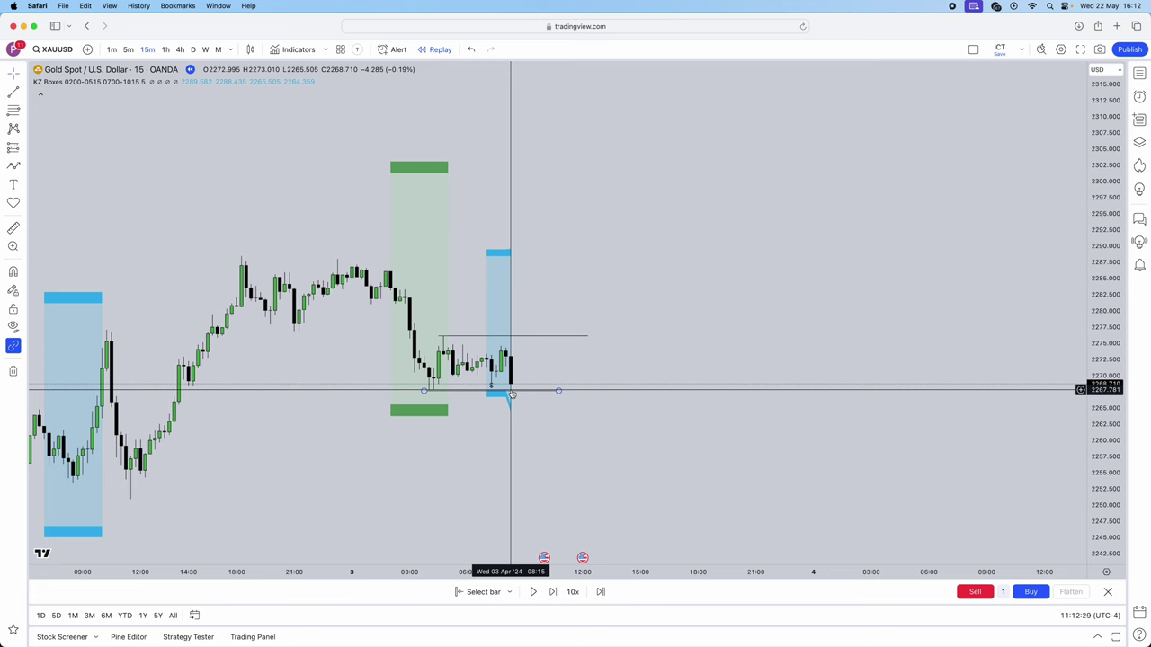
Step: Switch the chart to 5-minute bars and delete the upper line at 2276
click(129, 49)
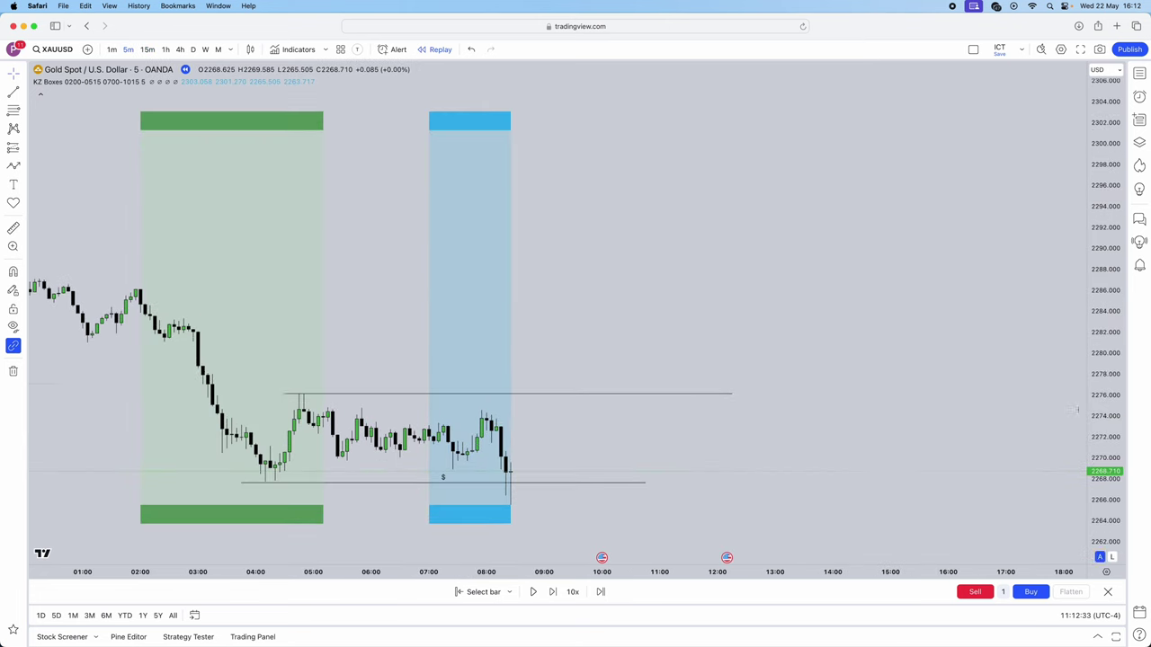
scroll(764, 265, right, 2)
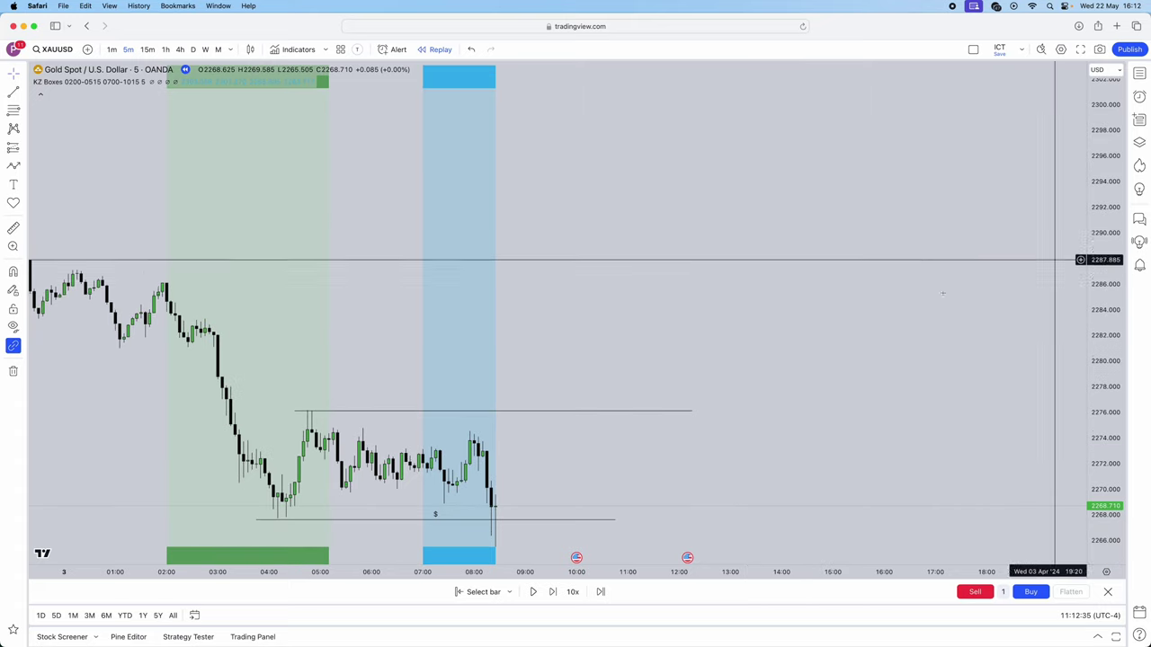
click(662, 303)
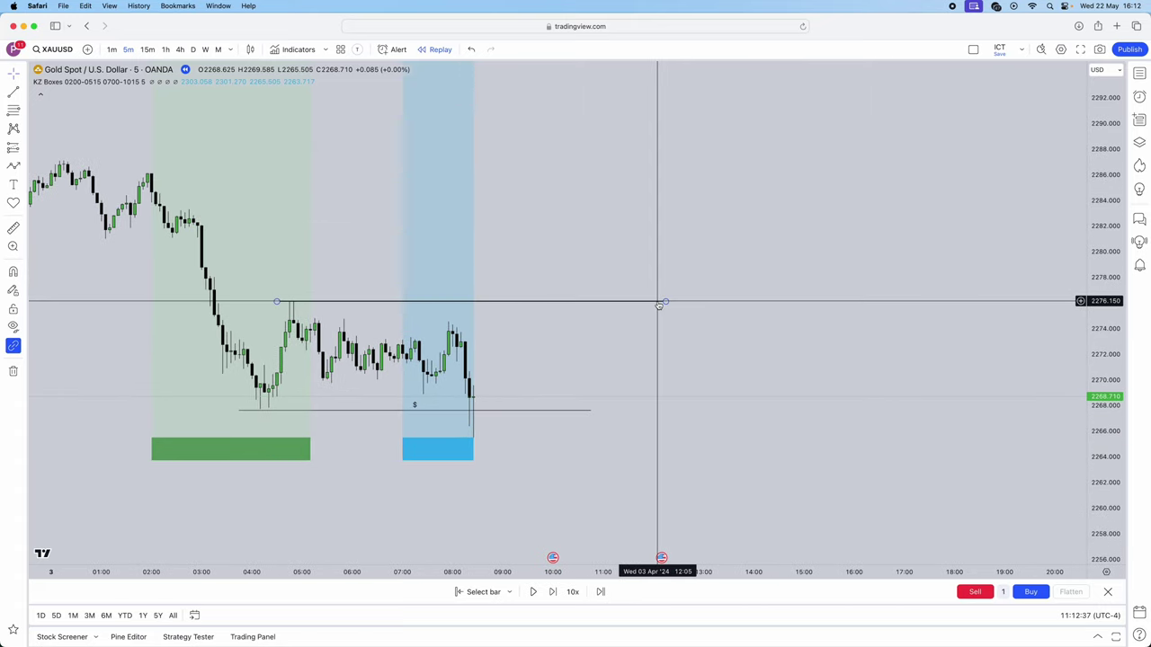
key(Delete)
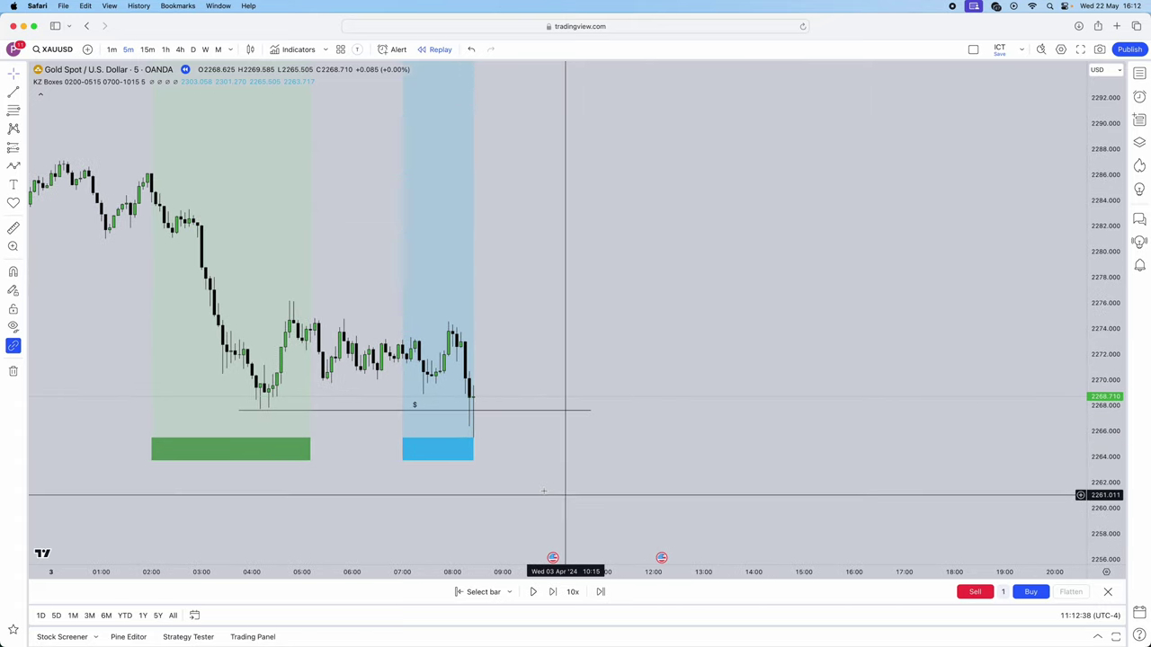
Step: Advance the replay two bars and mark the swing high near 2274.5 with a horizontal line
click(551, 591)
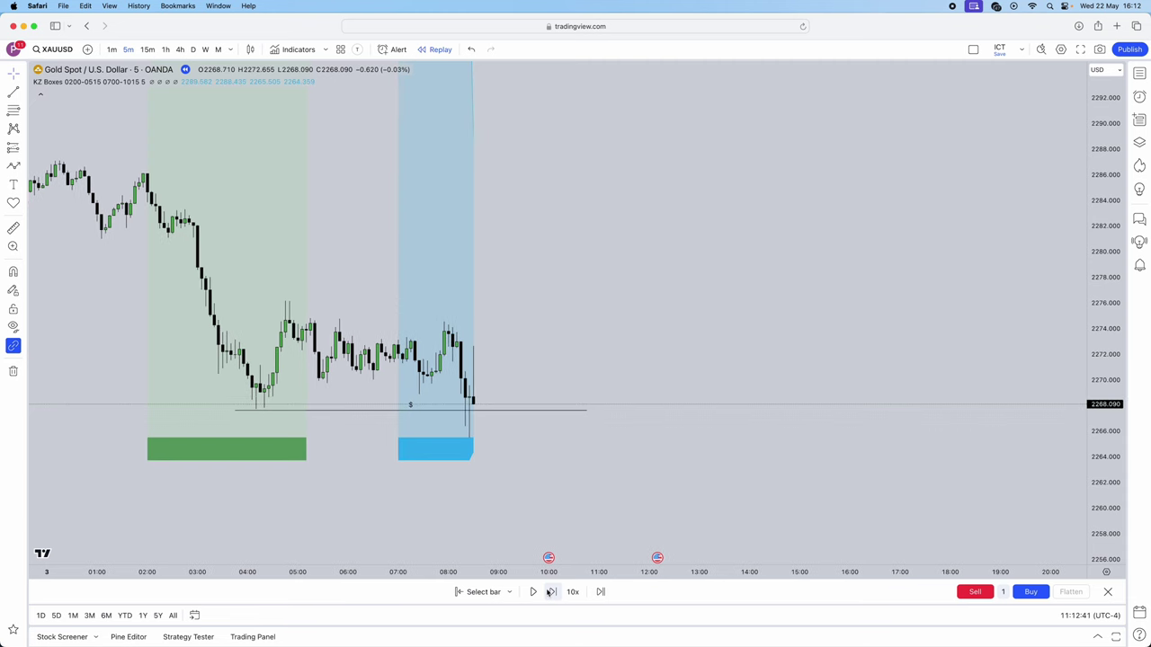
click(551, 592)
scroll(493, 360, up, 2)
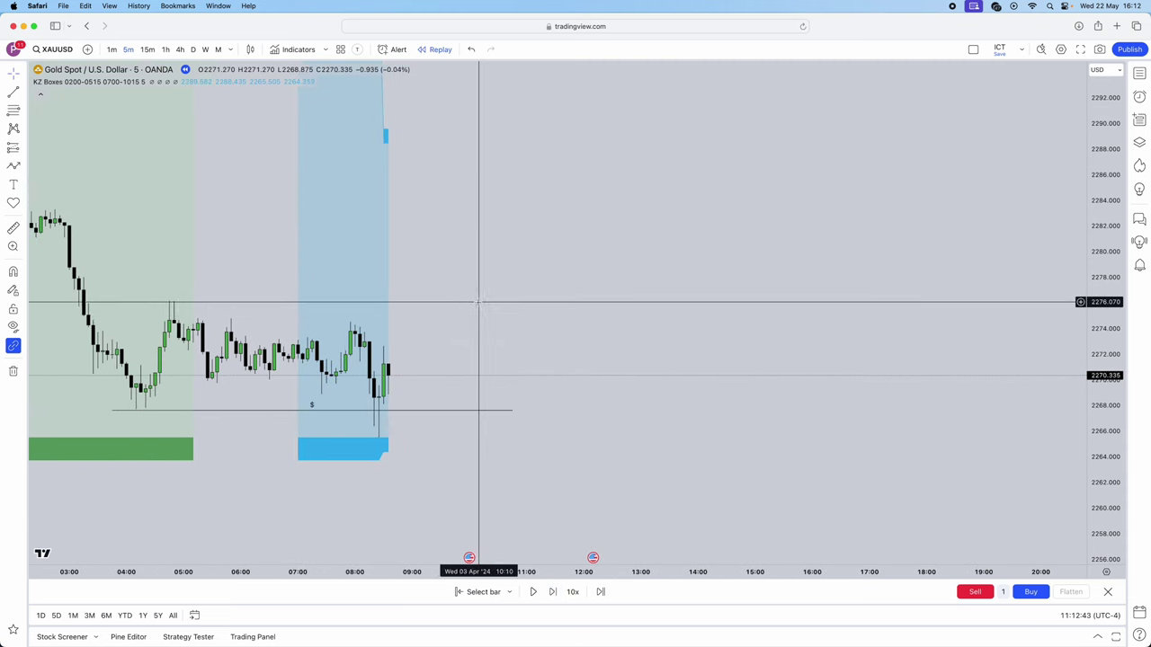
scroll(479, 302, up, 1)
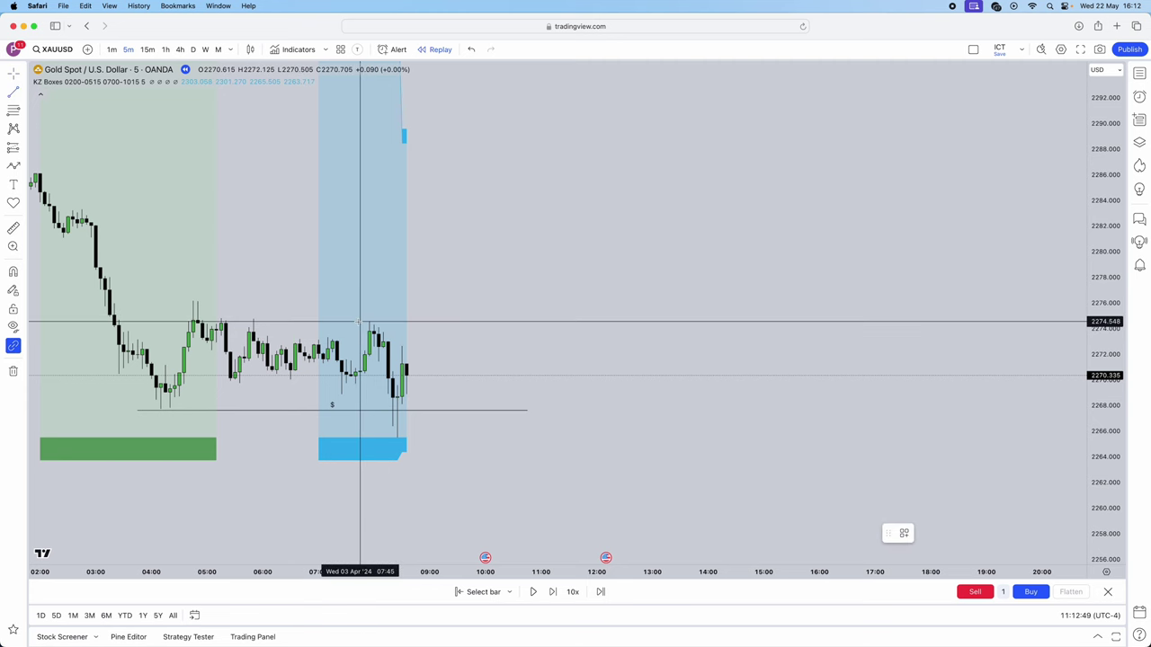
drag(384, 321, 494, 321)
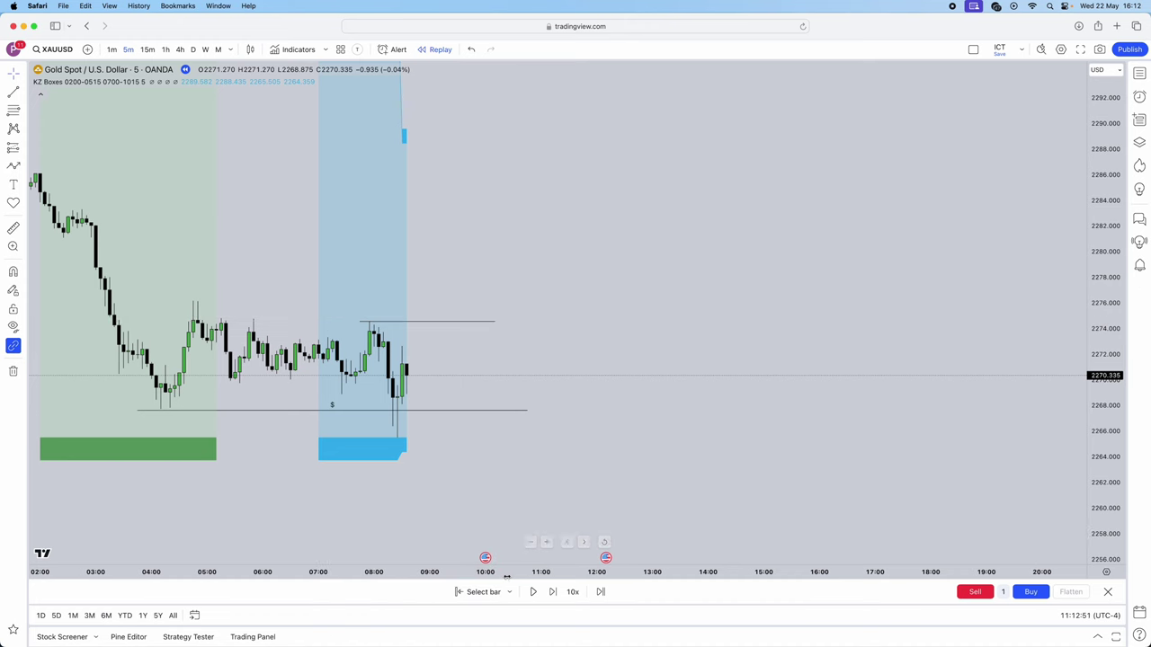
Step: Replay five more bars until price pushes above the 2274.5 line, reframing the chart
click(552, 592)
click(552, 592)
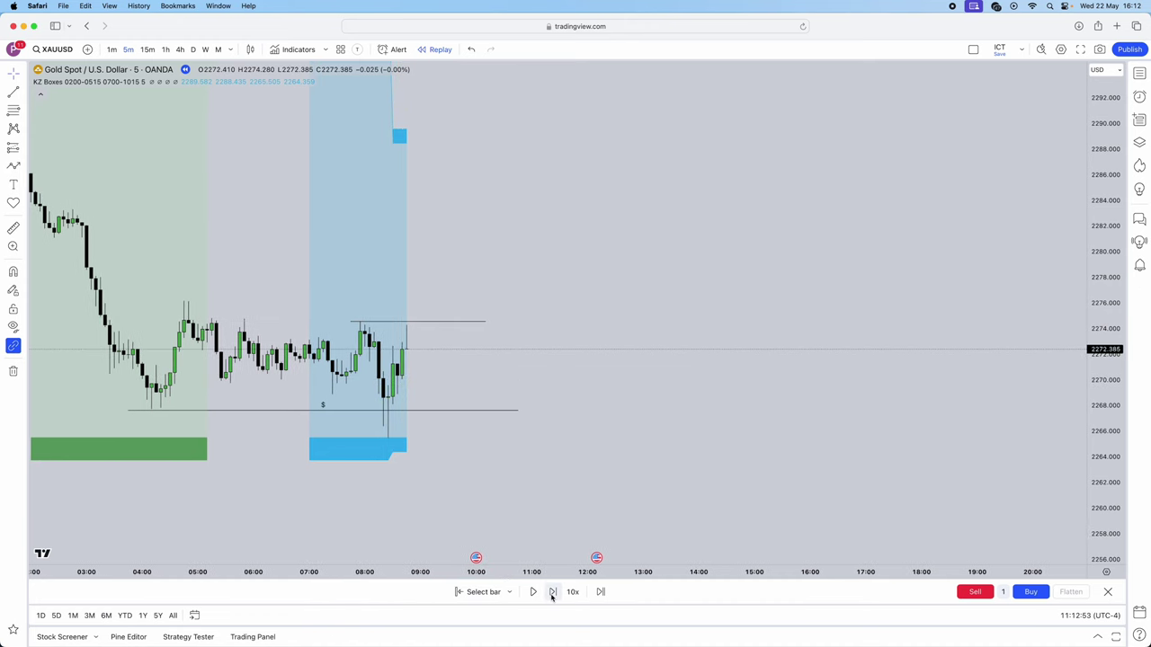
click(552, 593)
click(552, 593)
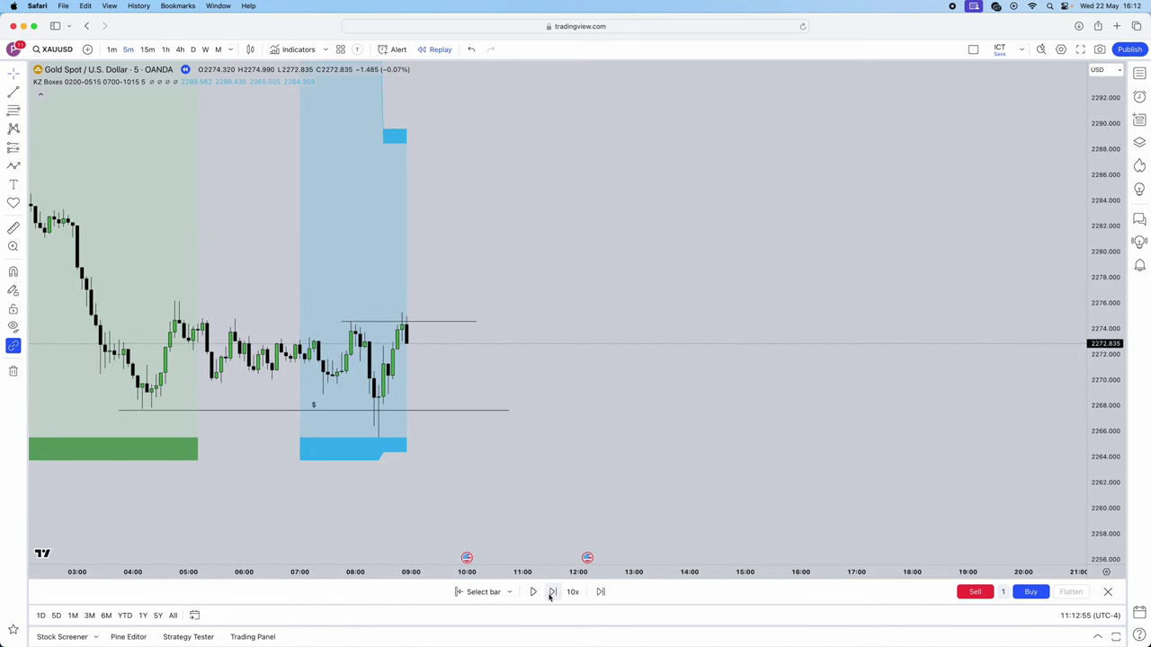
click(552, 591)
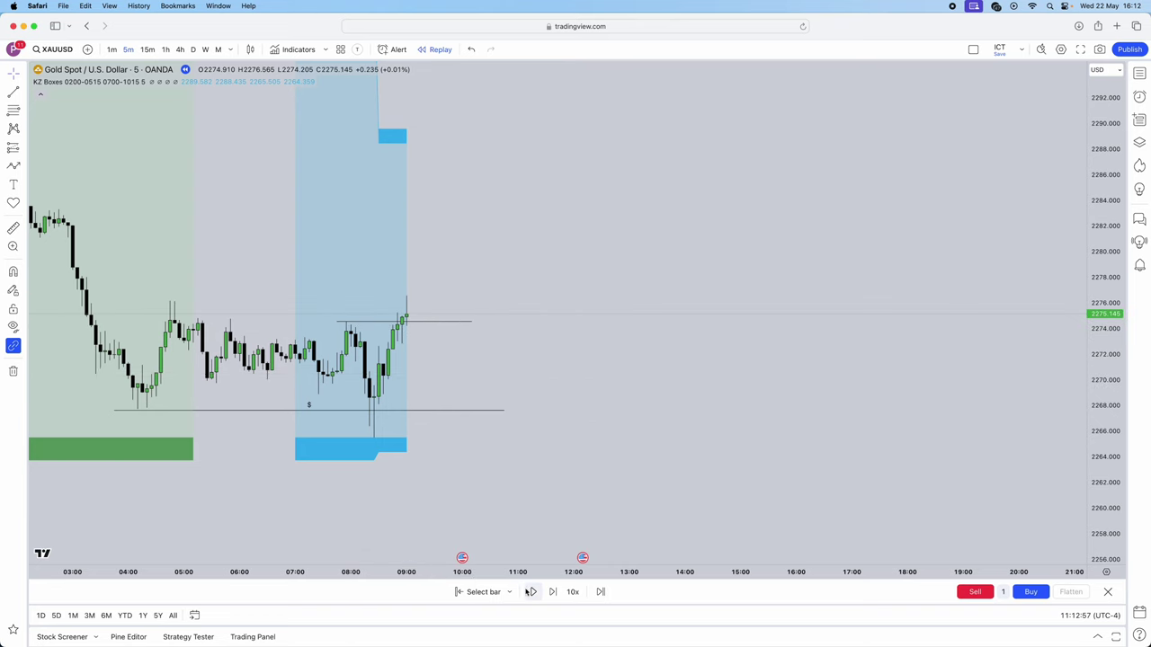
drag(812, 383, 804, 411)
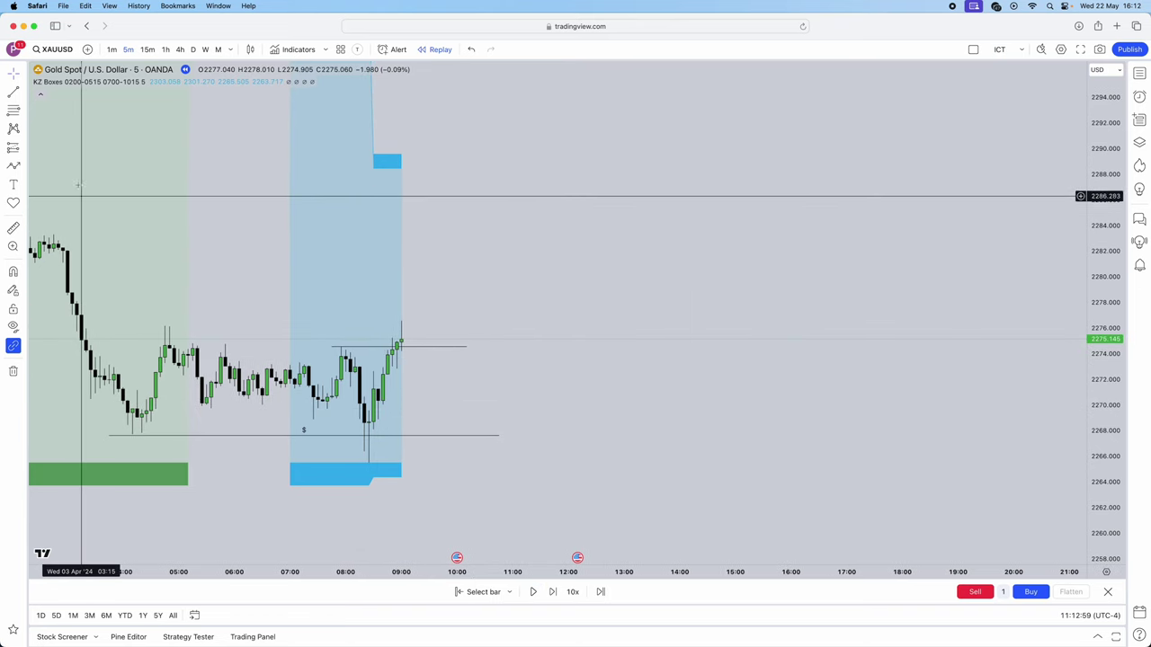
Step: Draw a red box over the 08:35 order block candles, resized to span about 2269–2272
click(25, 150)
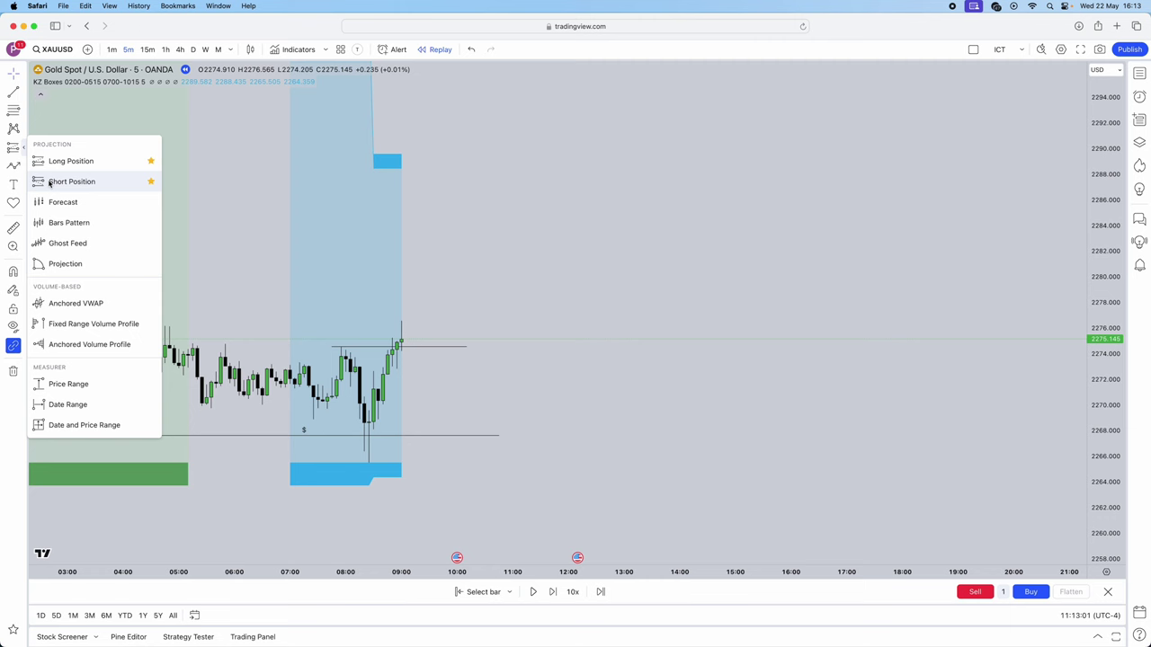
click(24, 185)
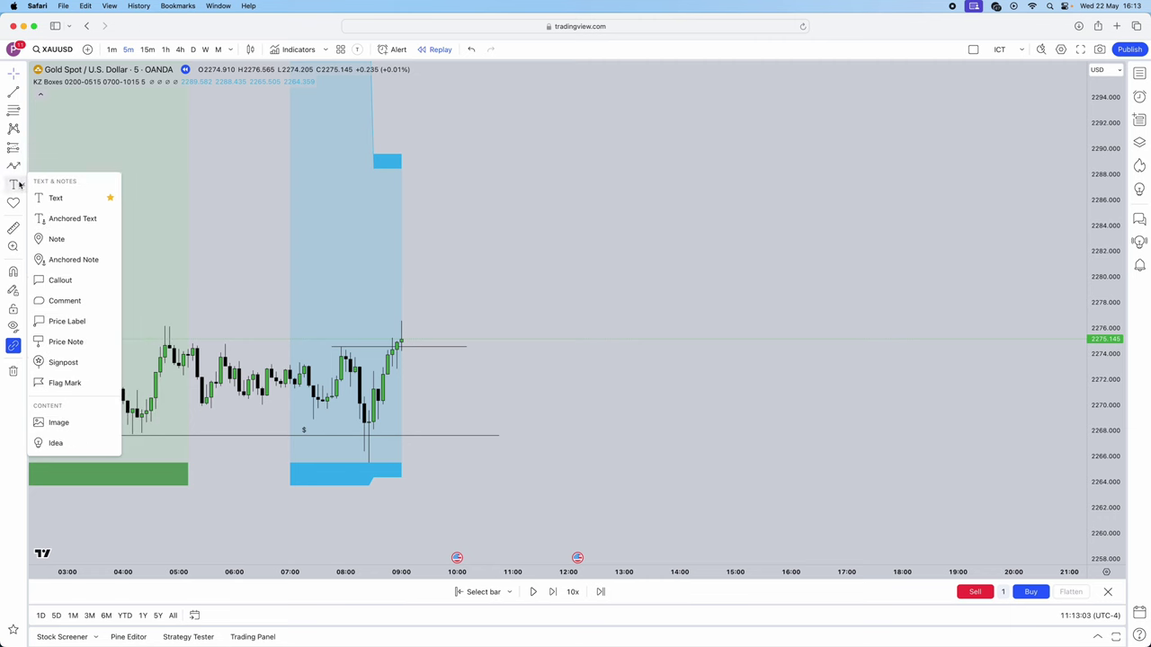
click(23, 166)
click(72, 342)
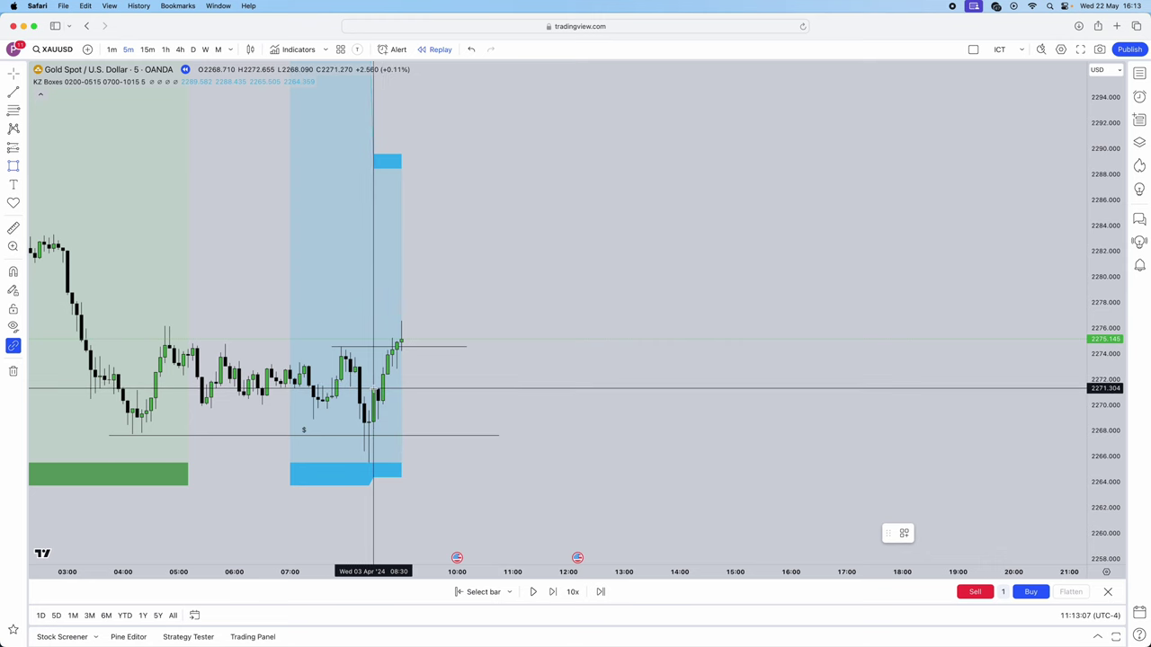
mouse_move(378, 388)
mouse_down()
mouse_move(452, 374)
mouse_move(609, 381)
mouse_up()
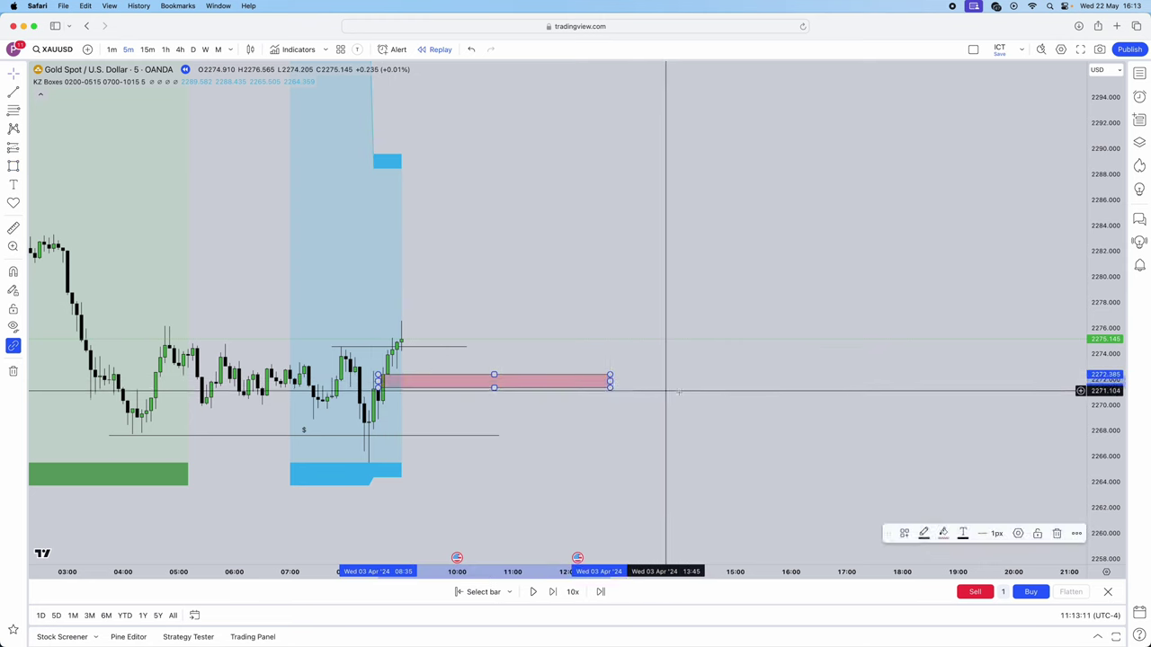
click(351, 399)
click(379, 388)
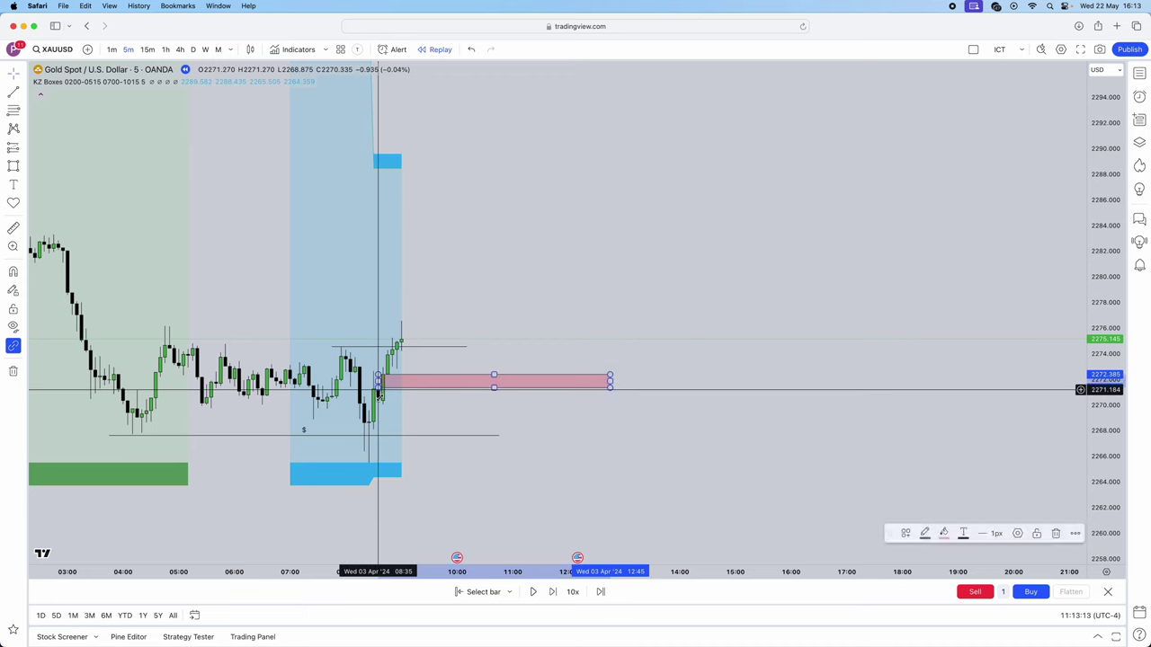
drag(379, 388, 378, 417)
click(534, 454)
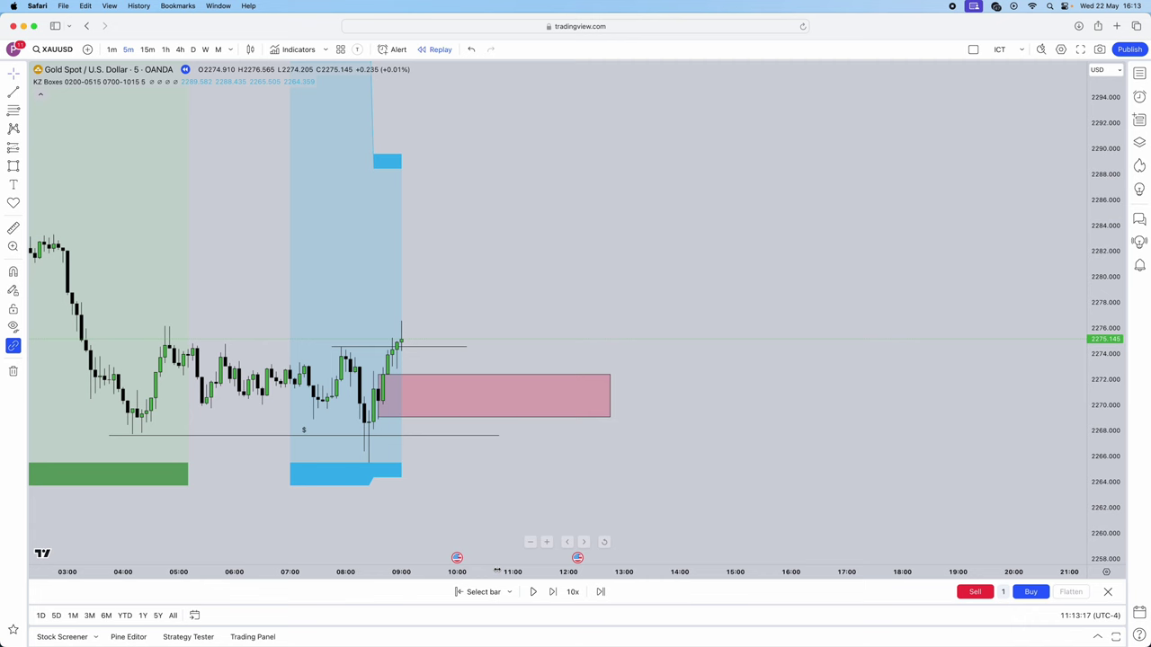
Step: Step the gold replay forward to about 09:35, until price dips into the red order block's top, then choose Long Position
click(553, 592)
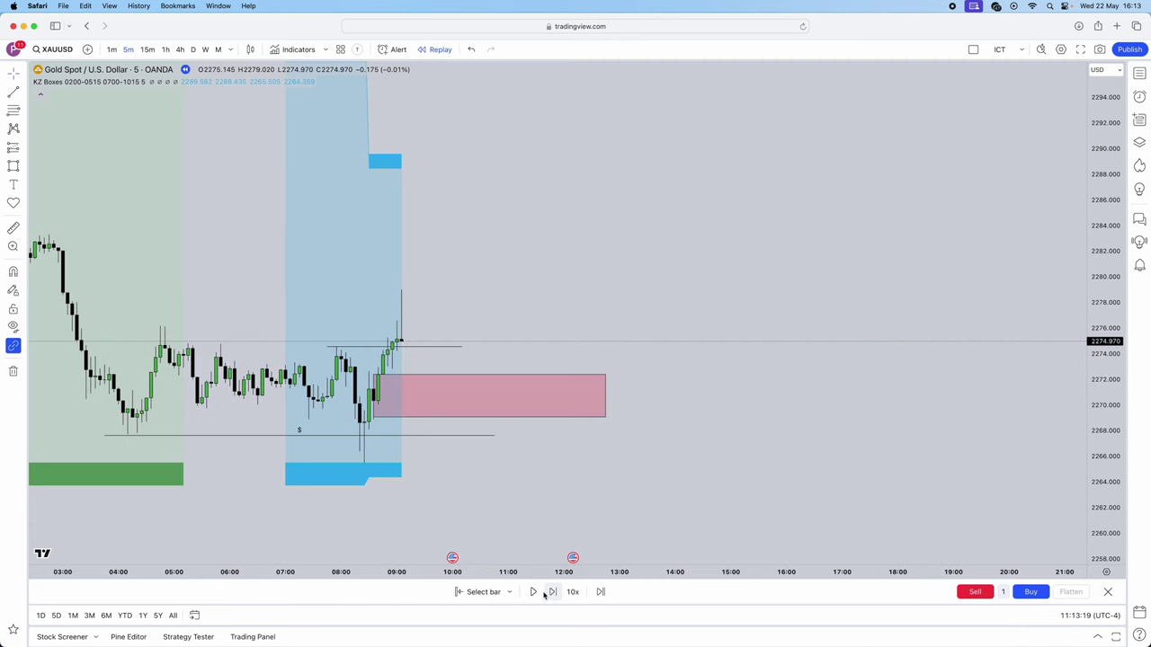
click(544, 594)
click(544, 594)
click(544, 595)
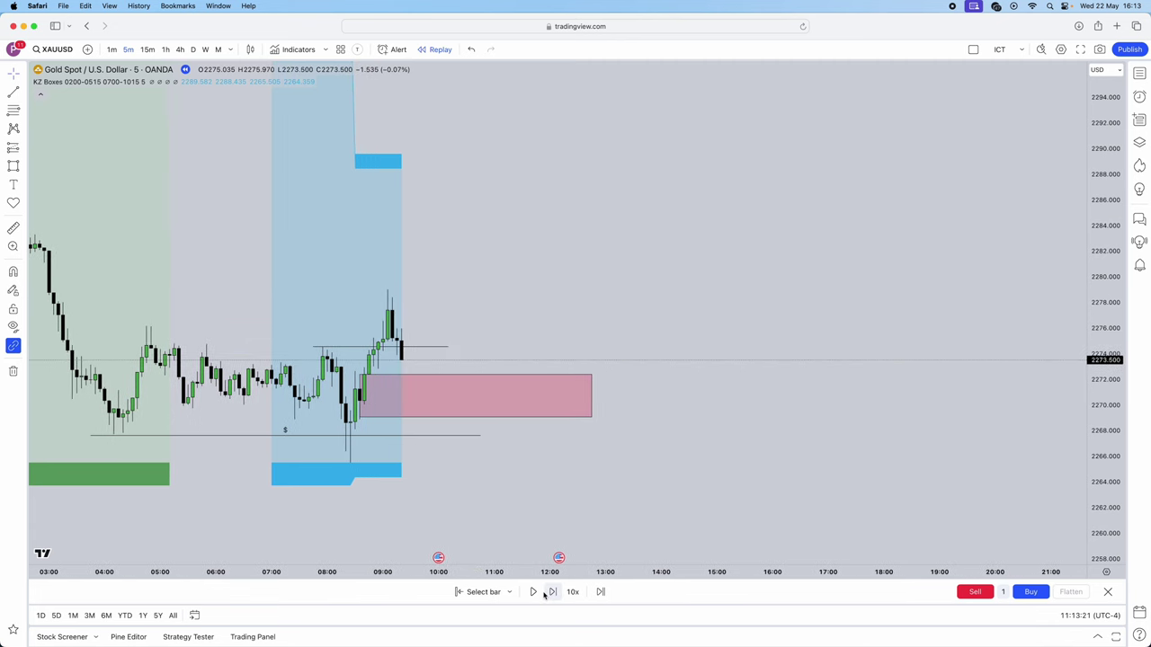
click(544, 595)
click(544, 594)
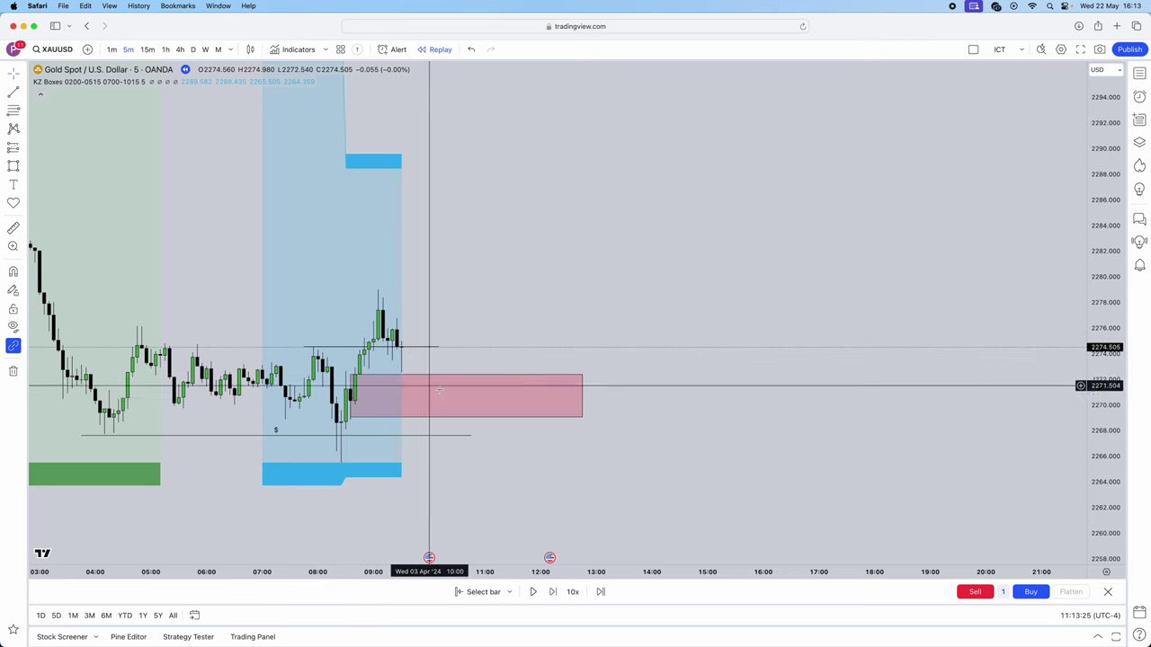
click(553, 594)
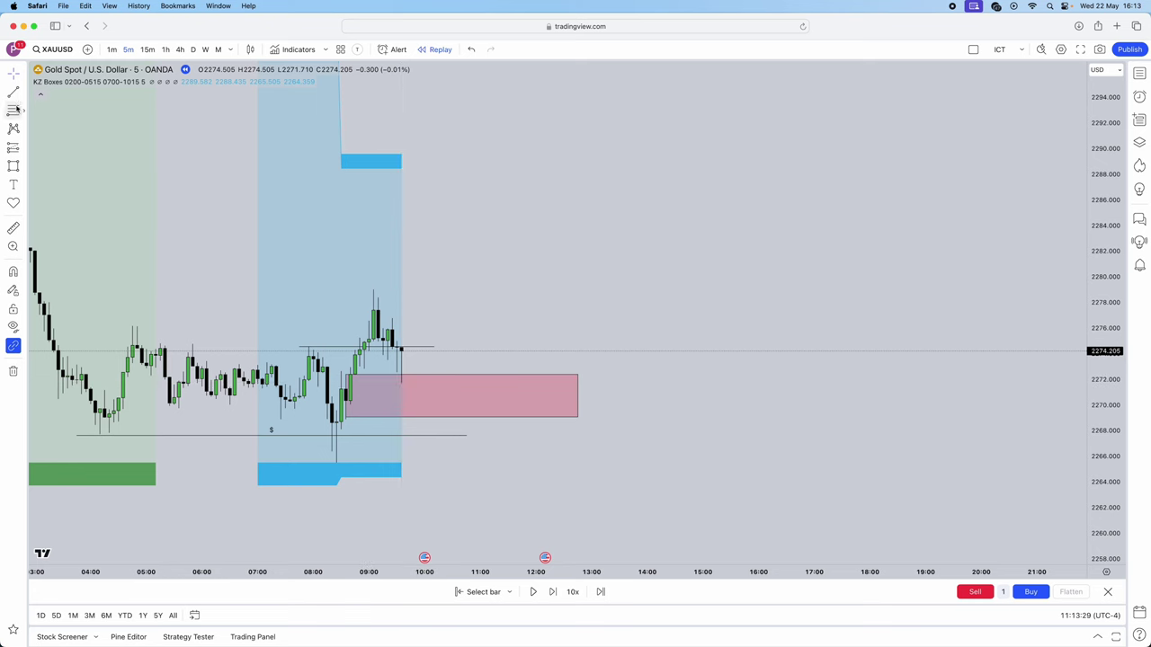
click(24, 150)
click(59, 161)
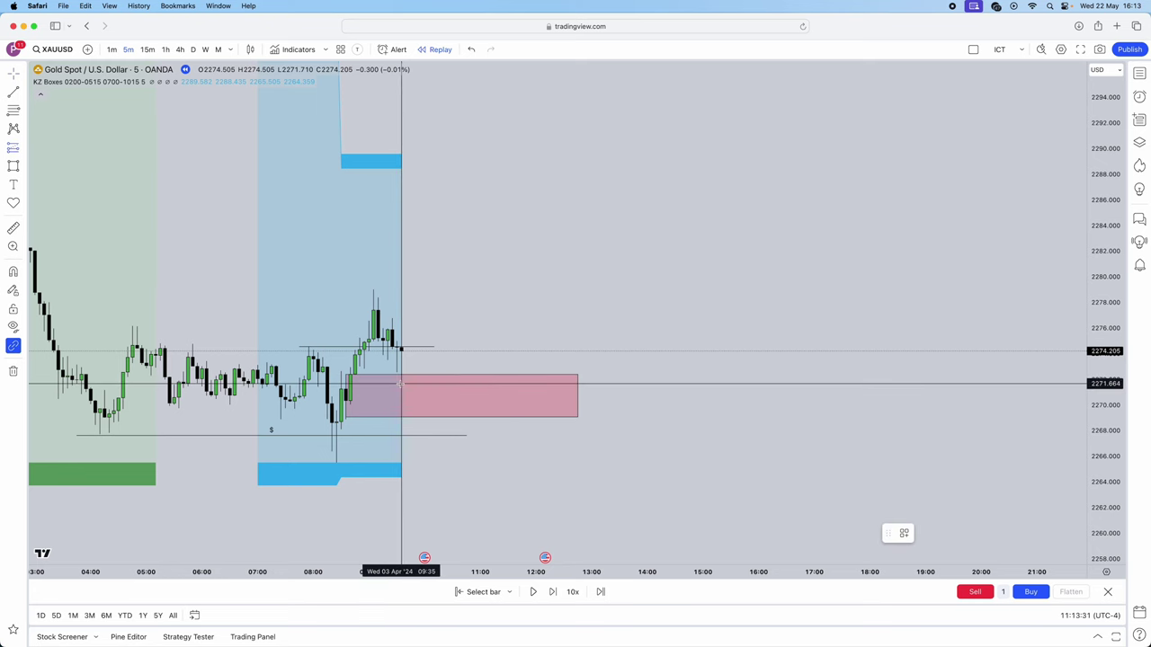
Step: Draw a long position at 2271.78 with stop 2267.58 and target near 2283.4
drag(401, 383, 400, 436)
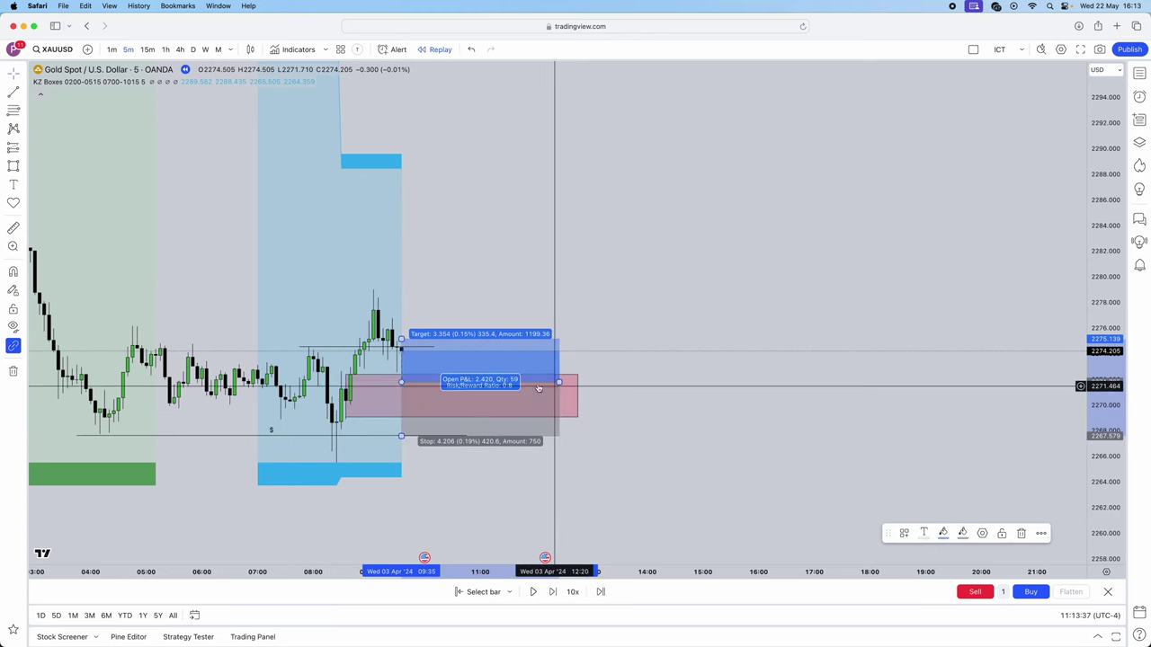
scroll(404, 272, down, 2)
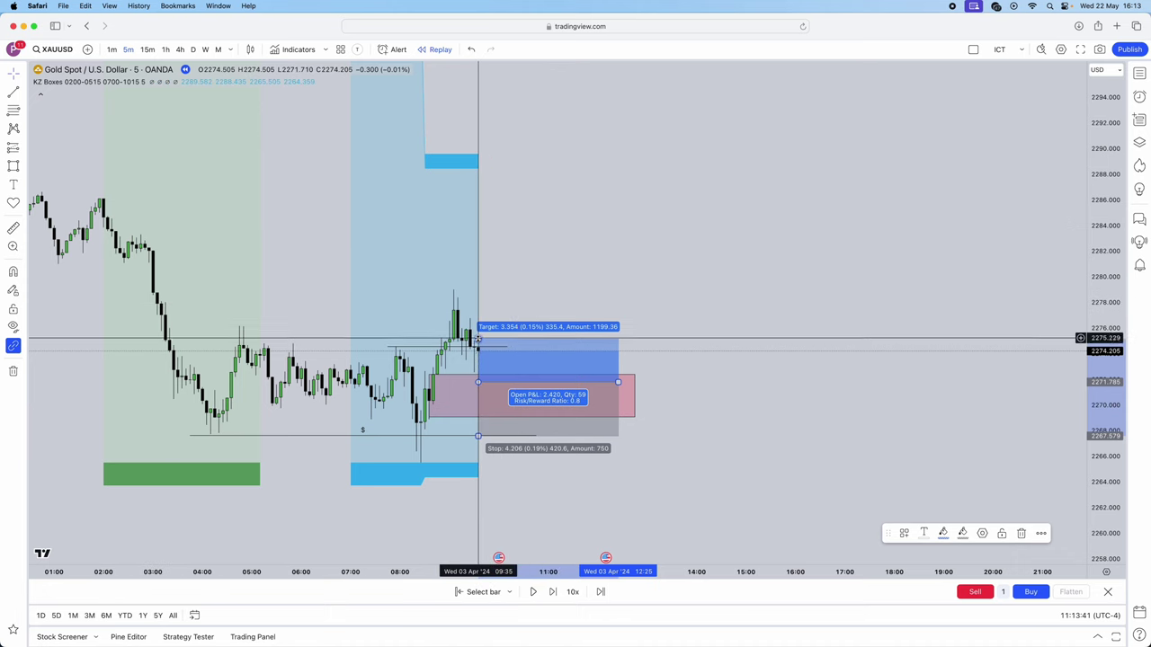
drag(477, 338, 475, 232)
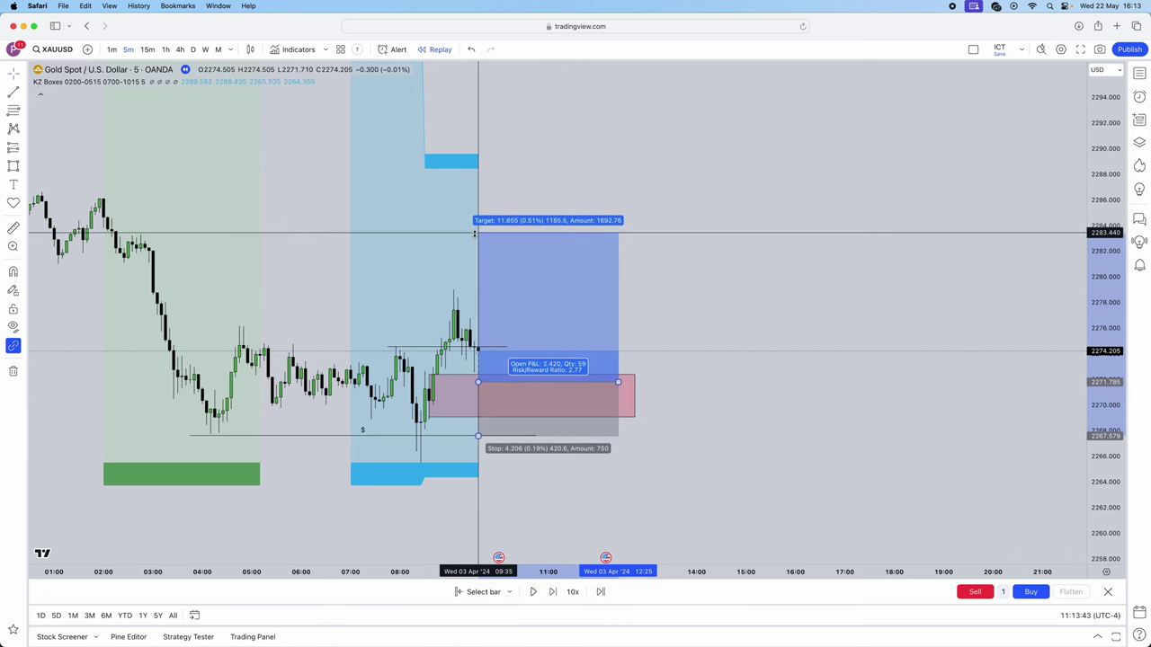
Step: Play and pause the replay, then raise the long's target to about 2286.1
click(533, 592)
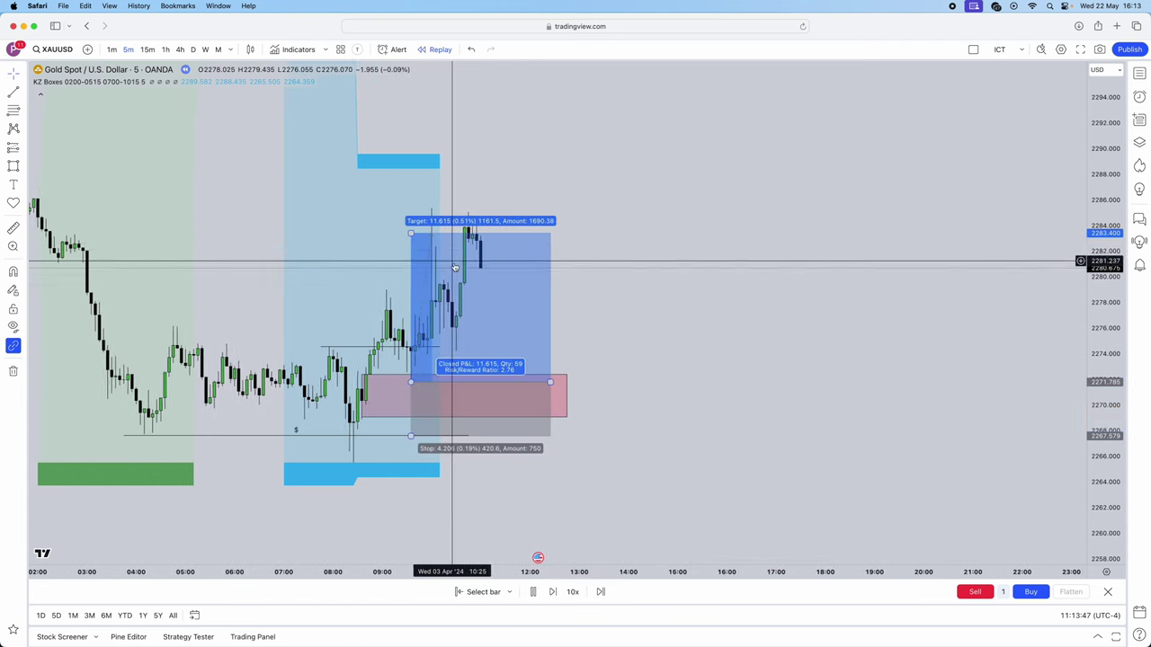
click(531, 591)
scroll(655, 368, left, 3)
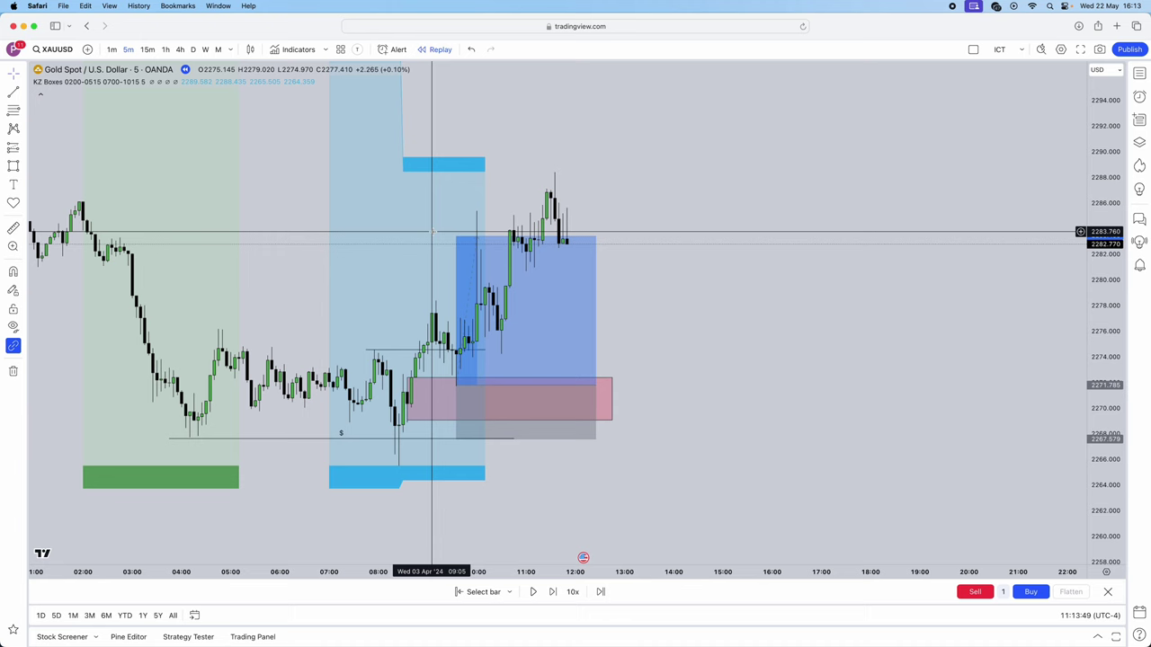
drag(457, 237, 452, 202)
click(653, 290)
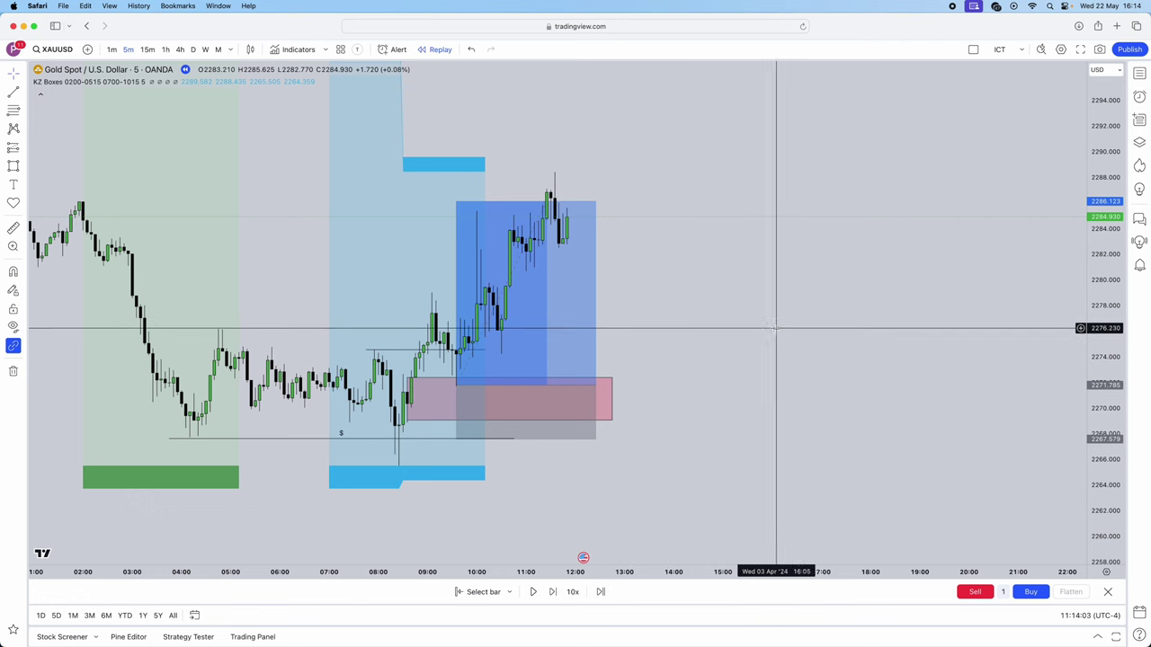
key(super+Tab)
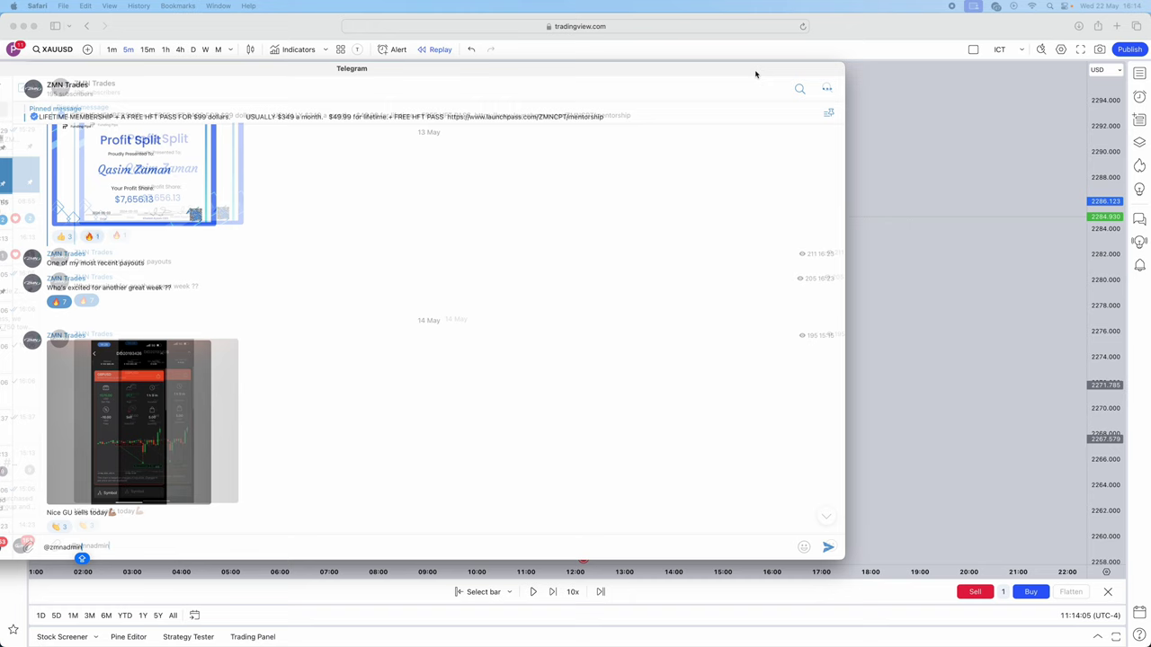
scroll(697, 328, down, 15)
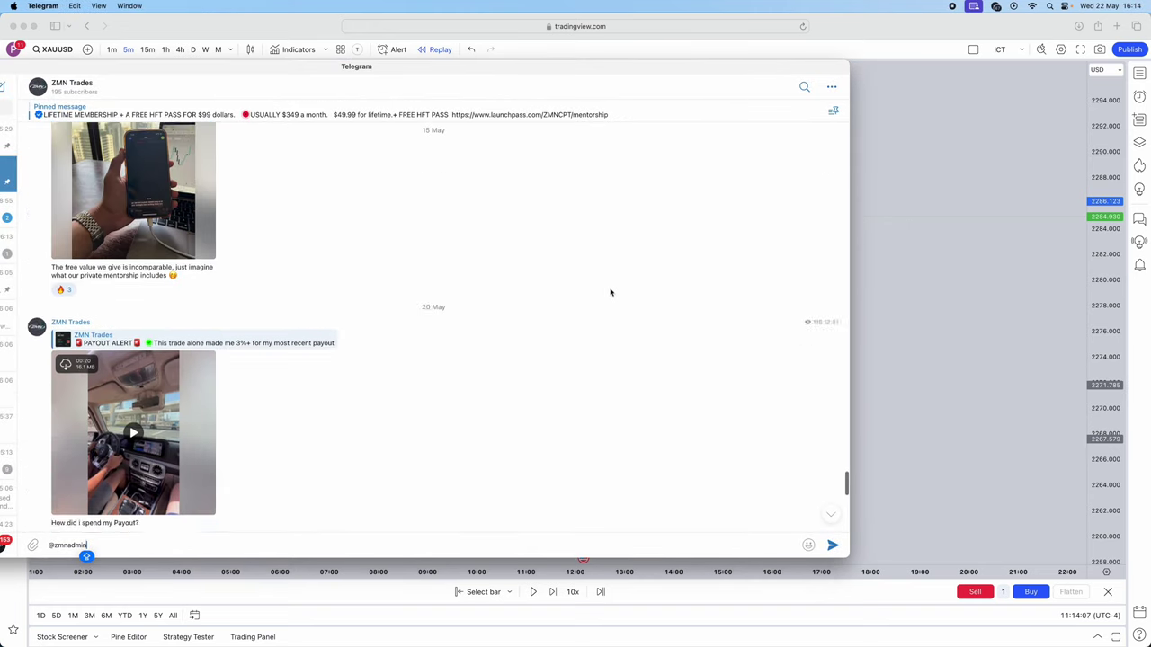
scroll(606, 313, down, 5)
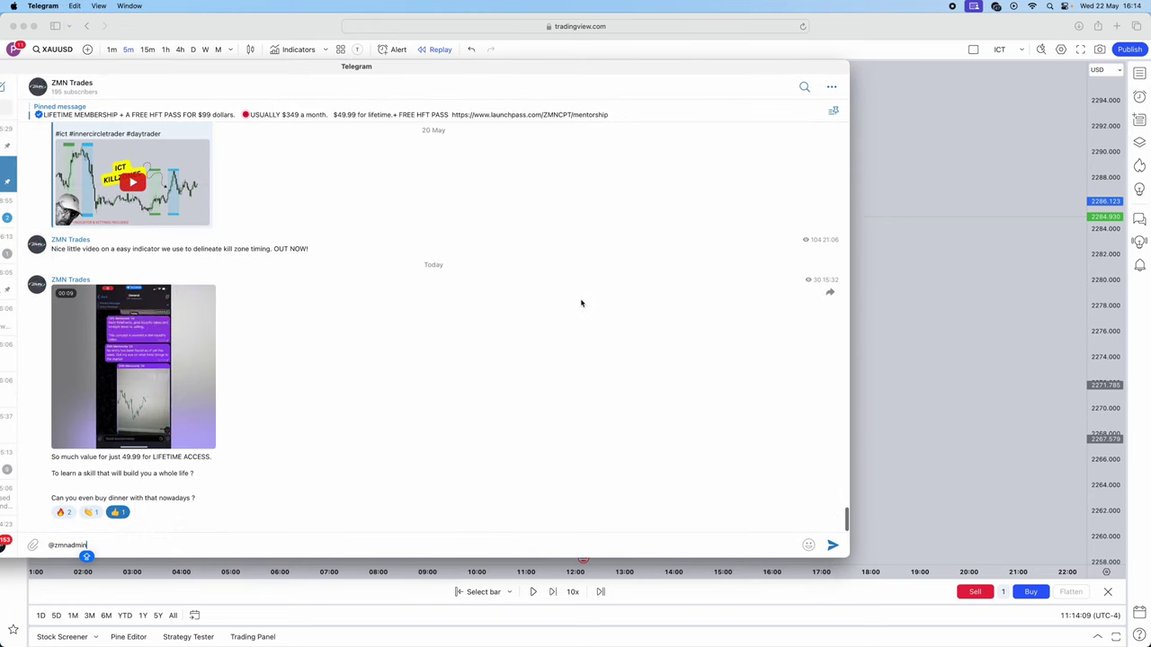
scroll(581, 303, up, 10)
scroll(568, 283, up, 15)
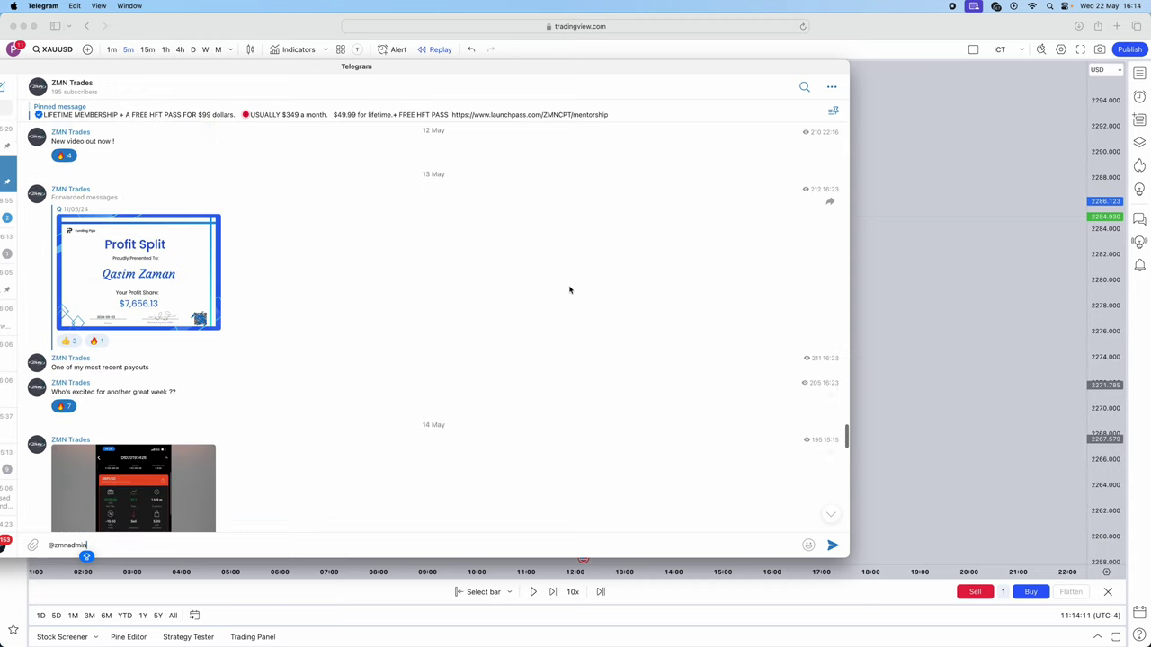
scroll(420, 281, up, 8)
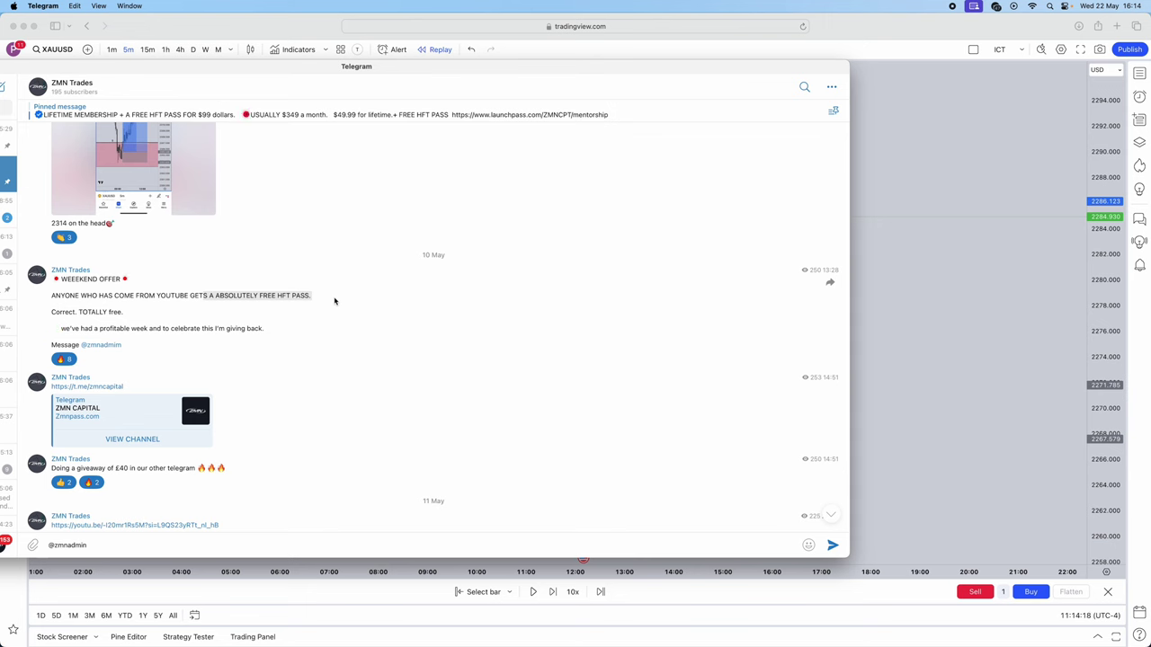
scroll(265, 297, up, 2)
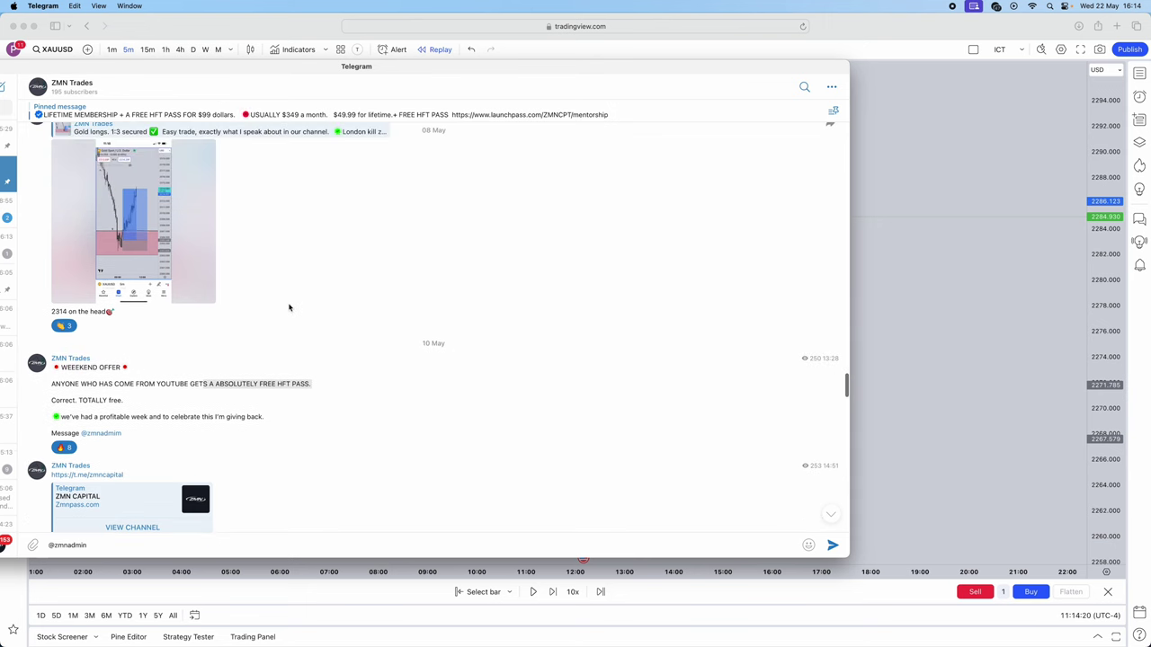
scroll(291, 298, up, 1)
scroll(305, 297, up, 1)
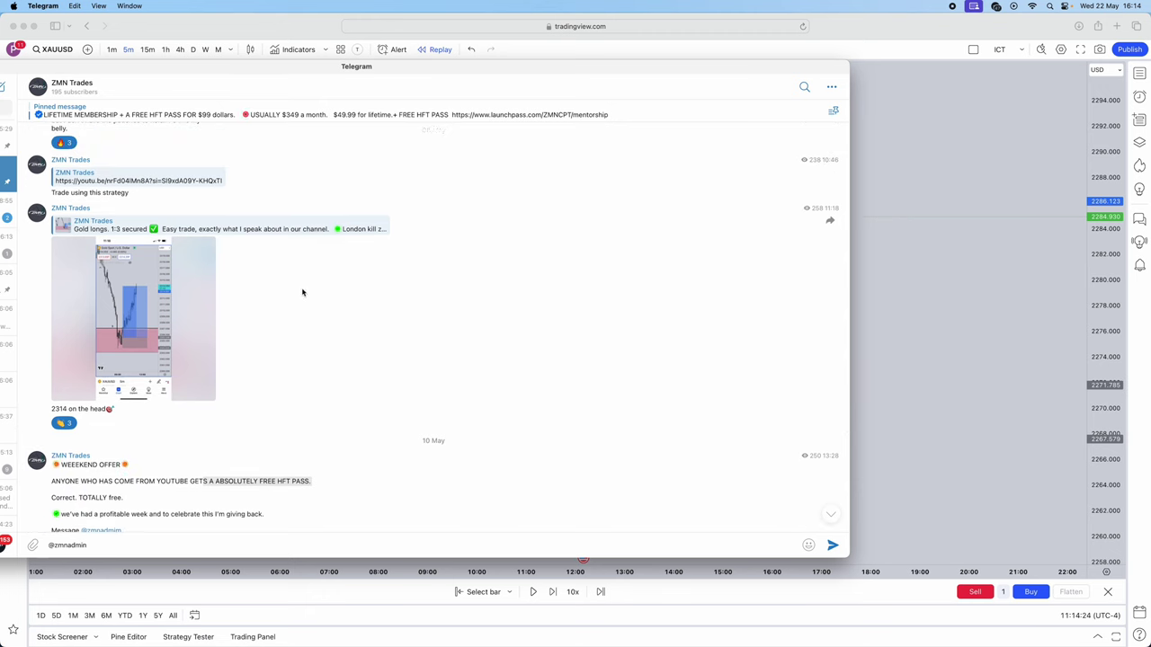
scroll(306, 297, up, 1)
scroll(310, 340, up, 5)
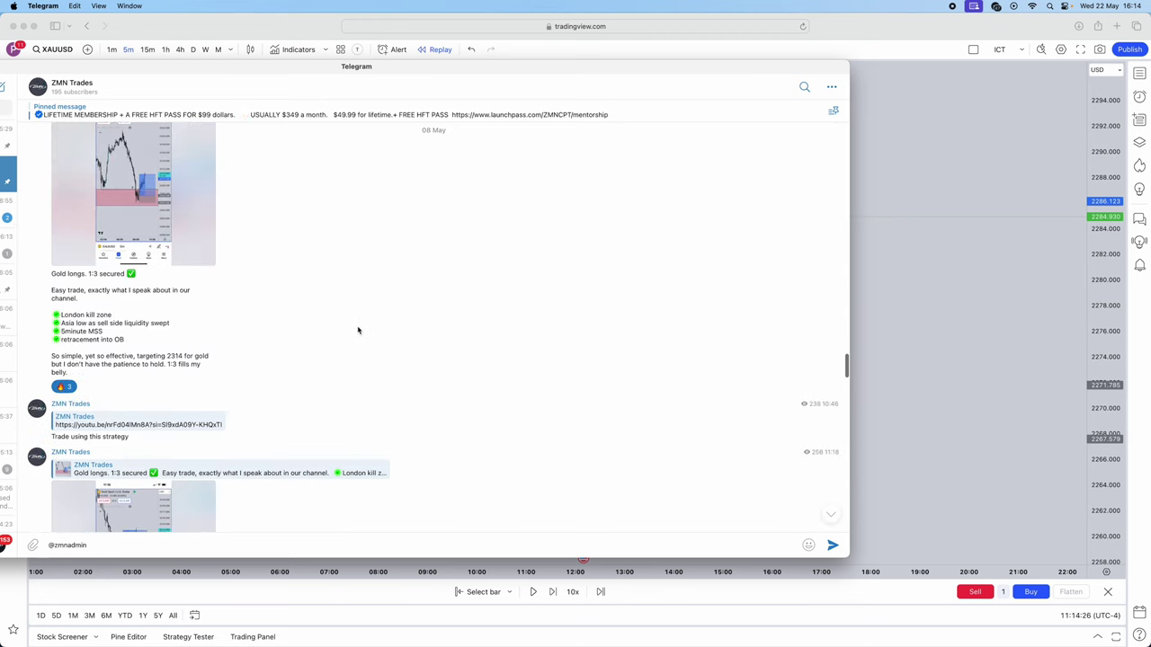
scroll(358, 331, up, 2)
double_click(275, 69)
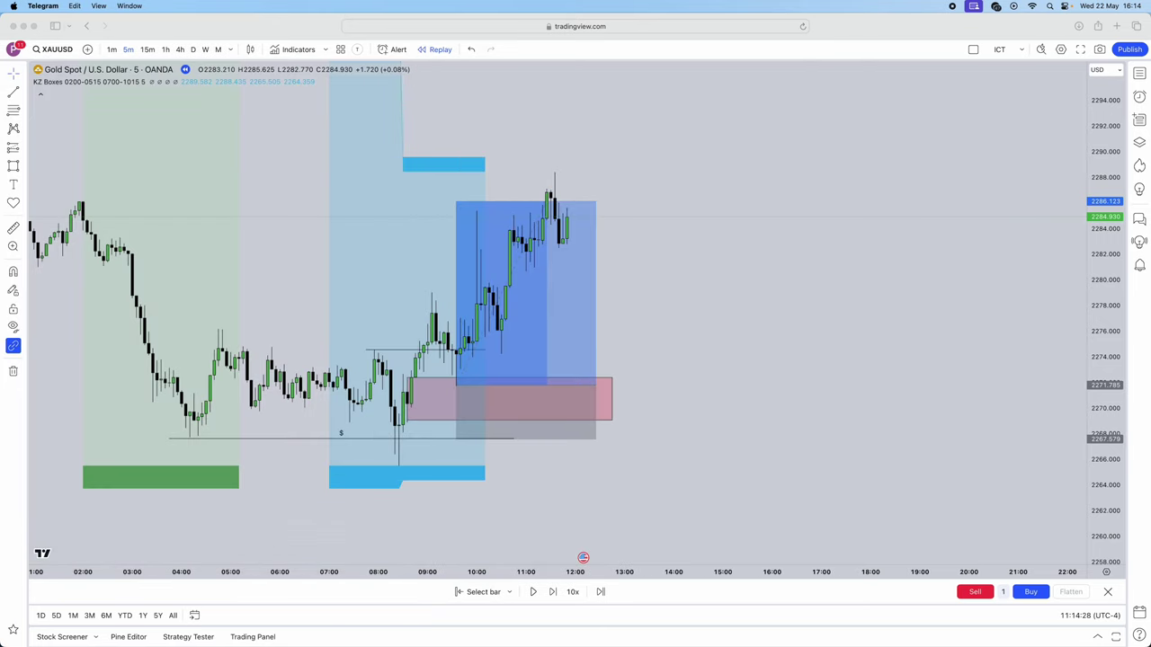